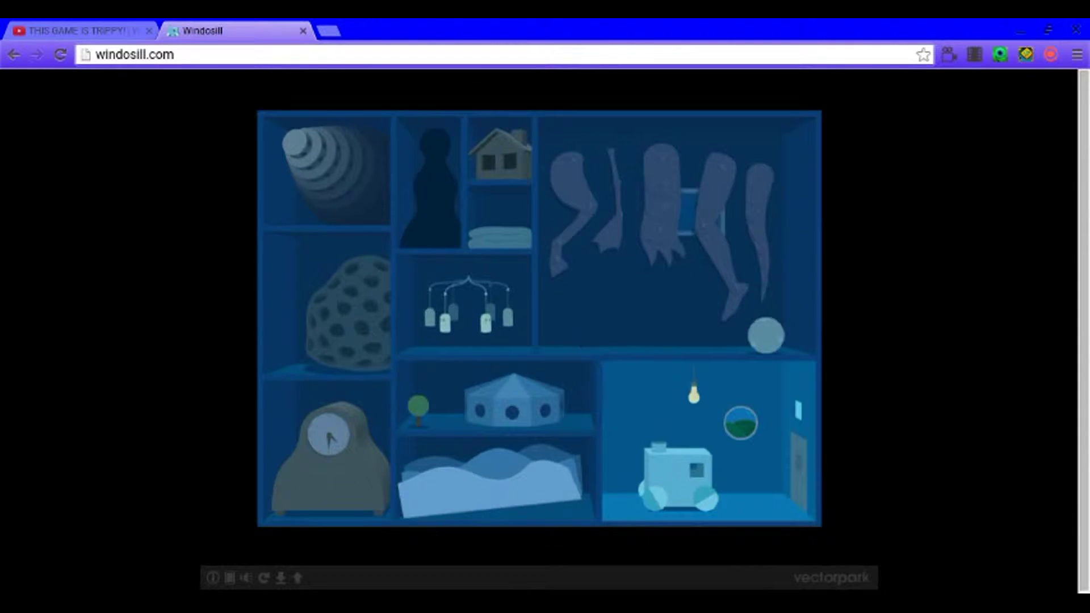
Shift the box, raise the left leg, and bounce the ball onto the square frame.
mouse_move(600, 332)
left_mouse_down()
mouse_move(700, 294)
mouse_move(758, 331)
mouse_move(564, 302)
left_mouse_up()
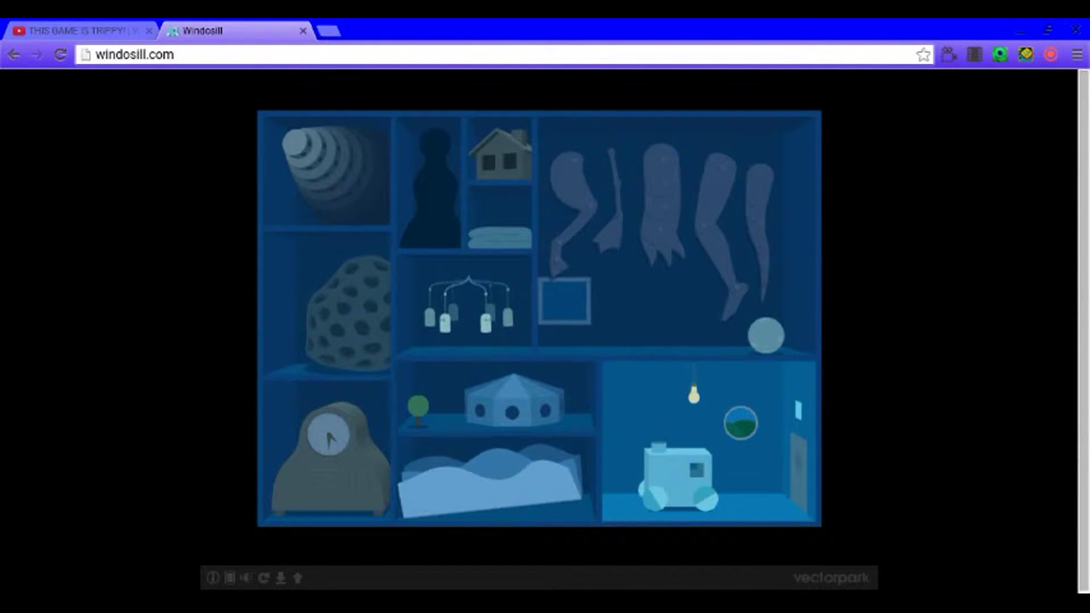
left_click_drag(564, 302, 630, 323)
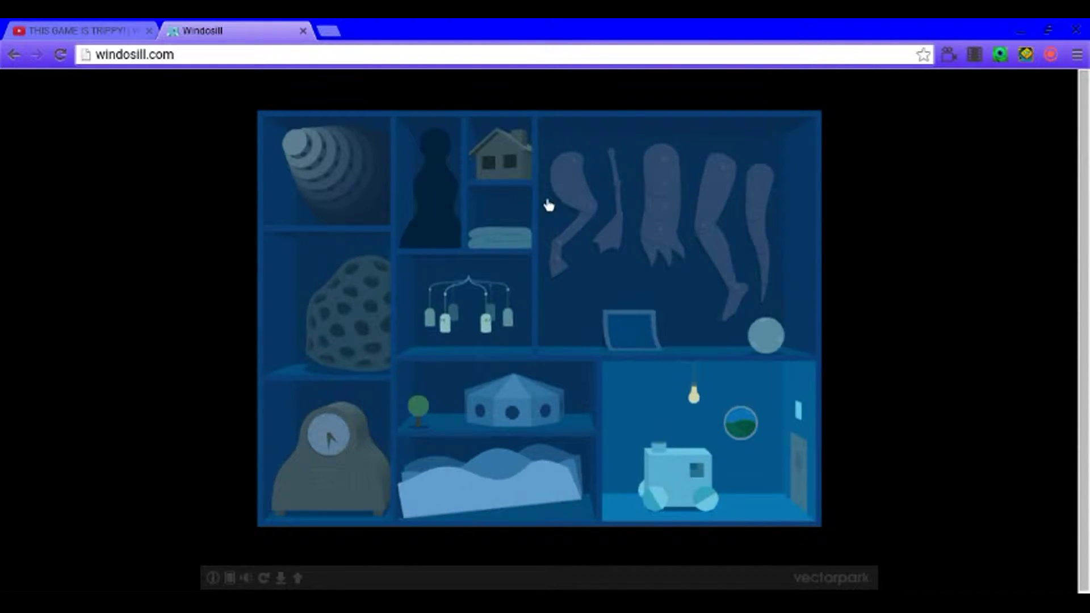
left_click(562, 274)
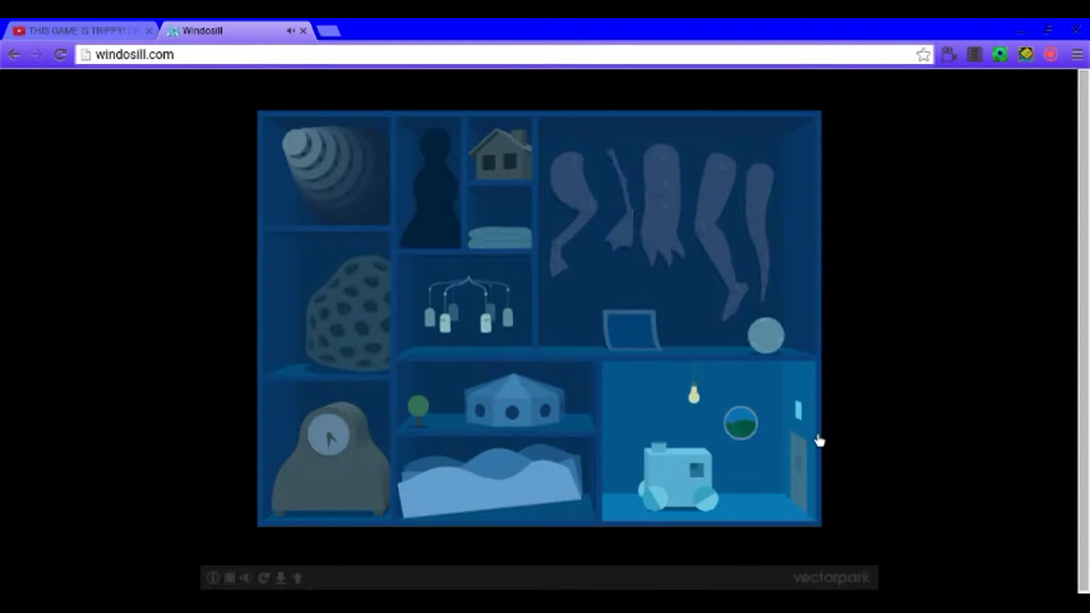
left_click(769, 335)
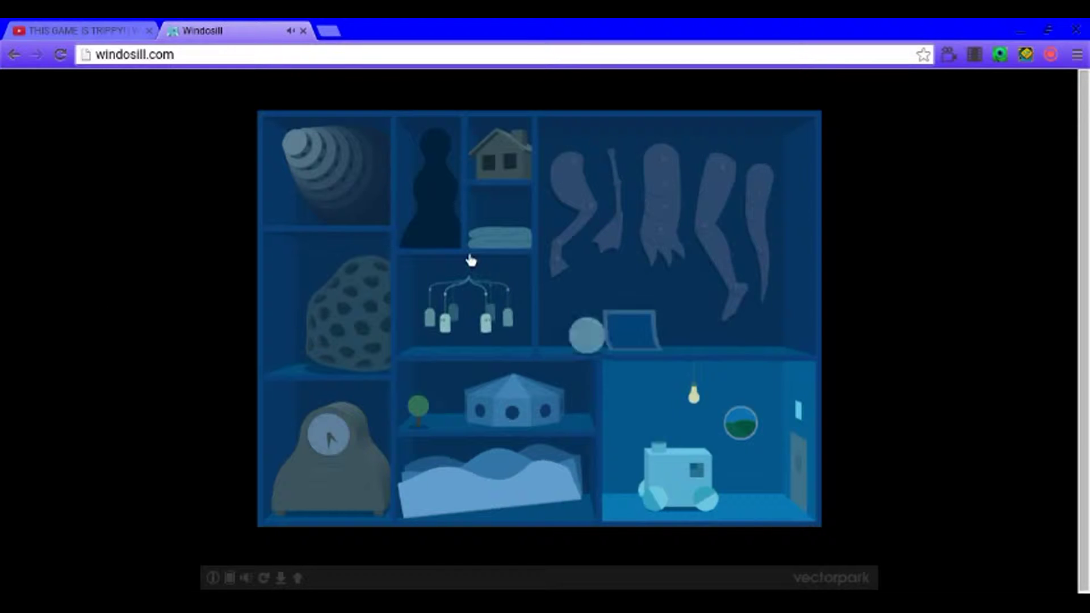
left_click(630, 328)
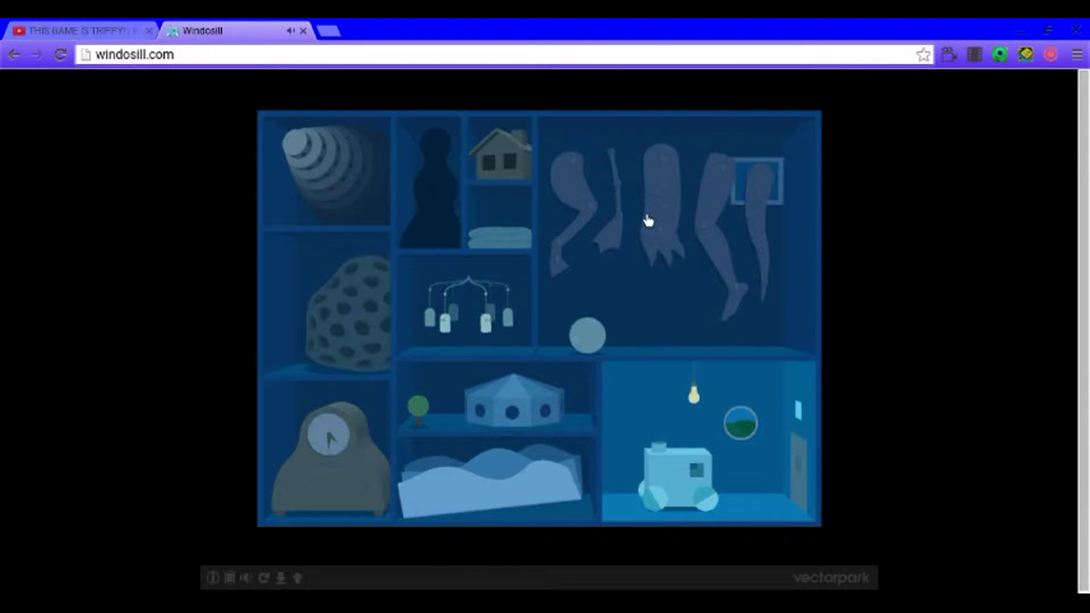
left_click_drag(590, 335, 769, 322)
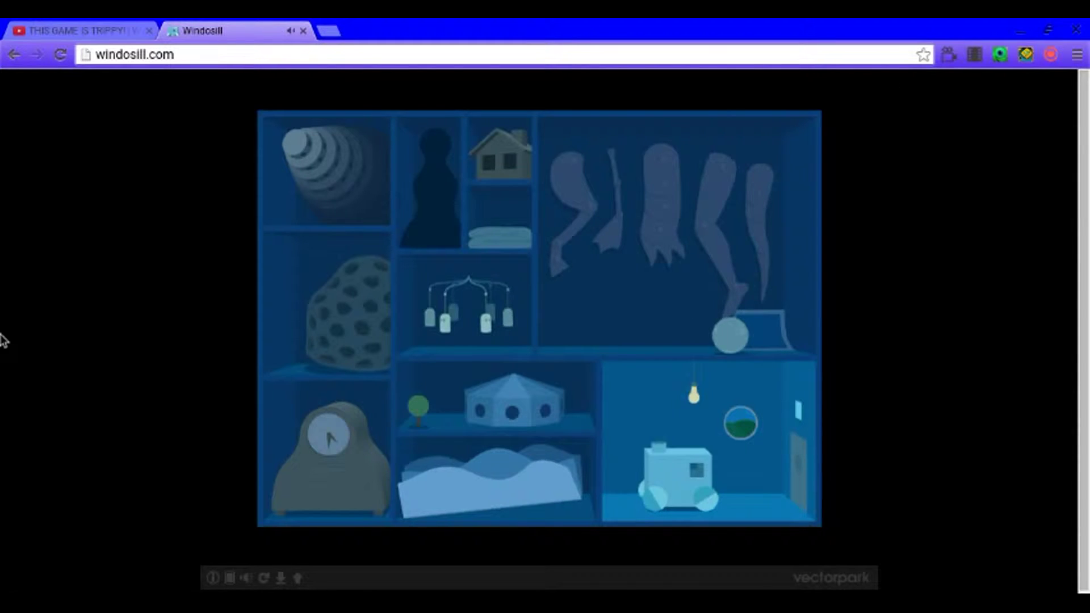
Swing the mobile, tilt the spotted rock, and wake the silhouette figure.
left_click(400, 314)
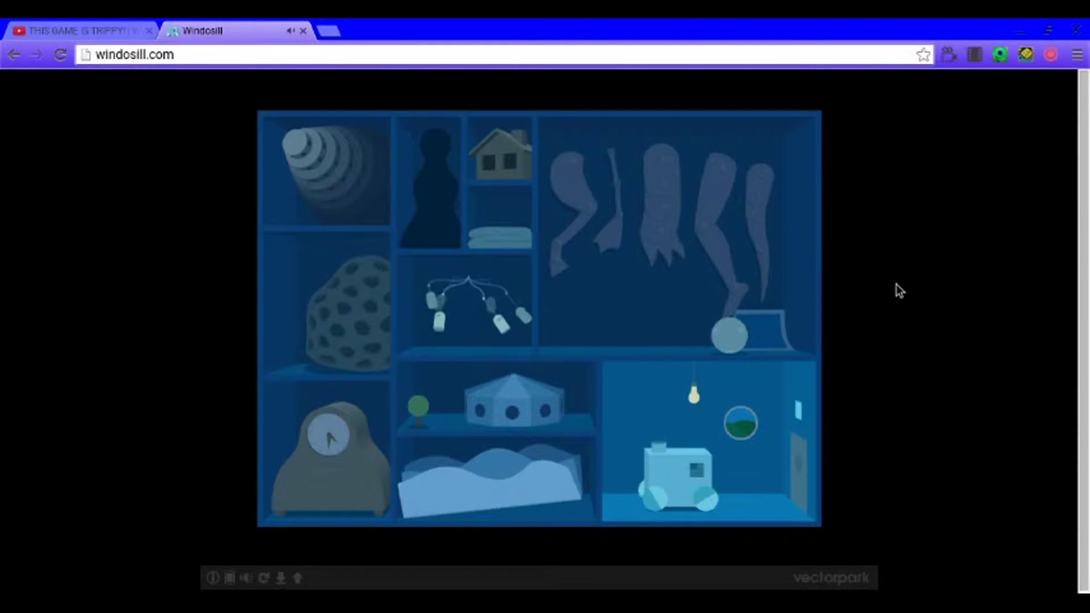
left_click(336, 340)
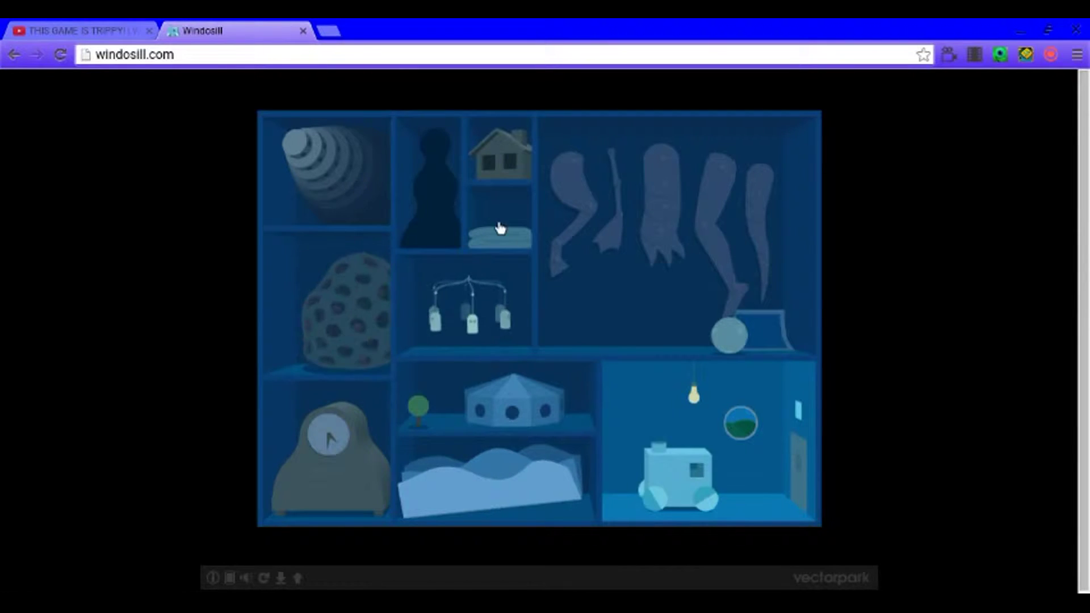
left_click(455, 210)
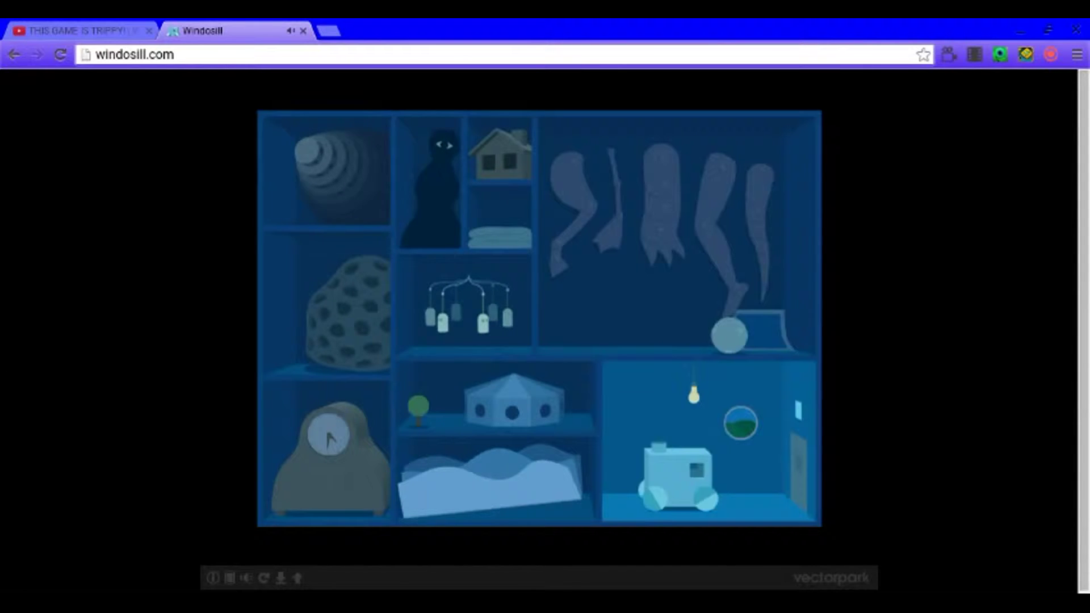
left_click_drag(332, 158, 323, 171)
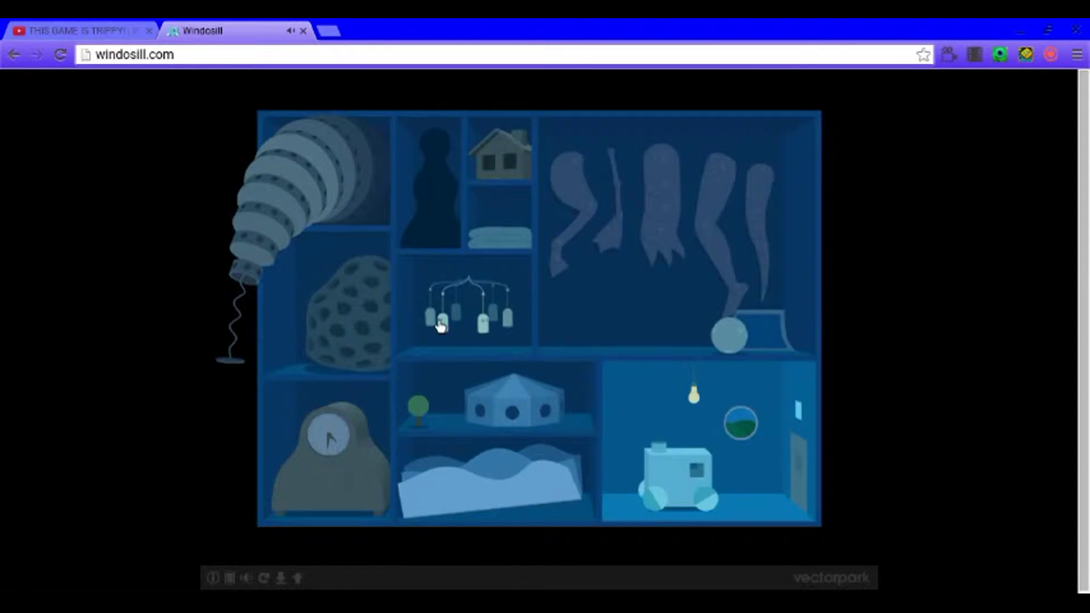
left_click(332, 444)
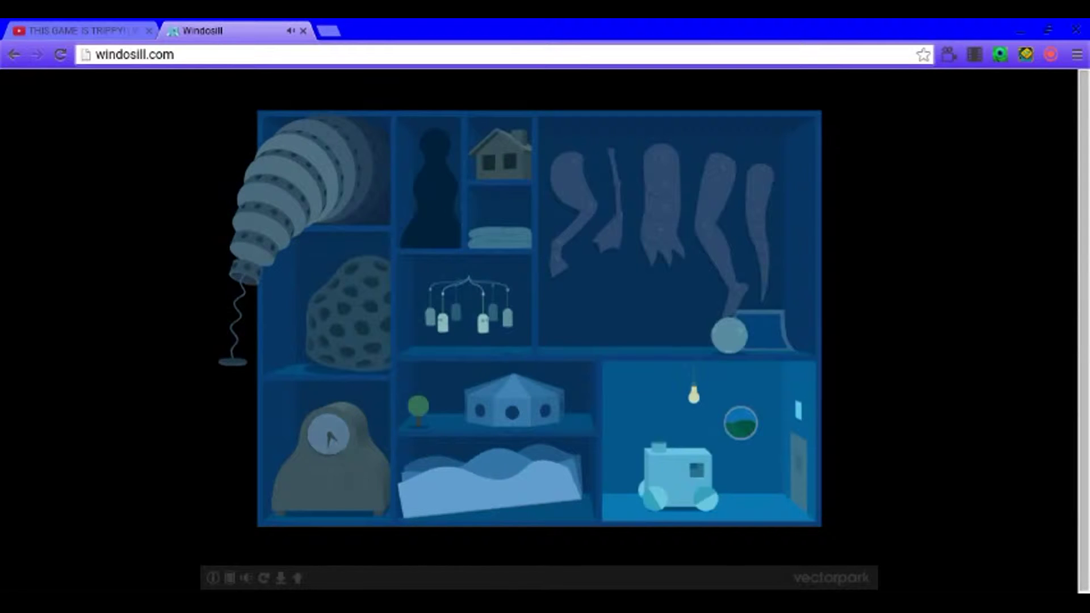
left_click(331, 438)
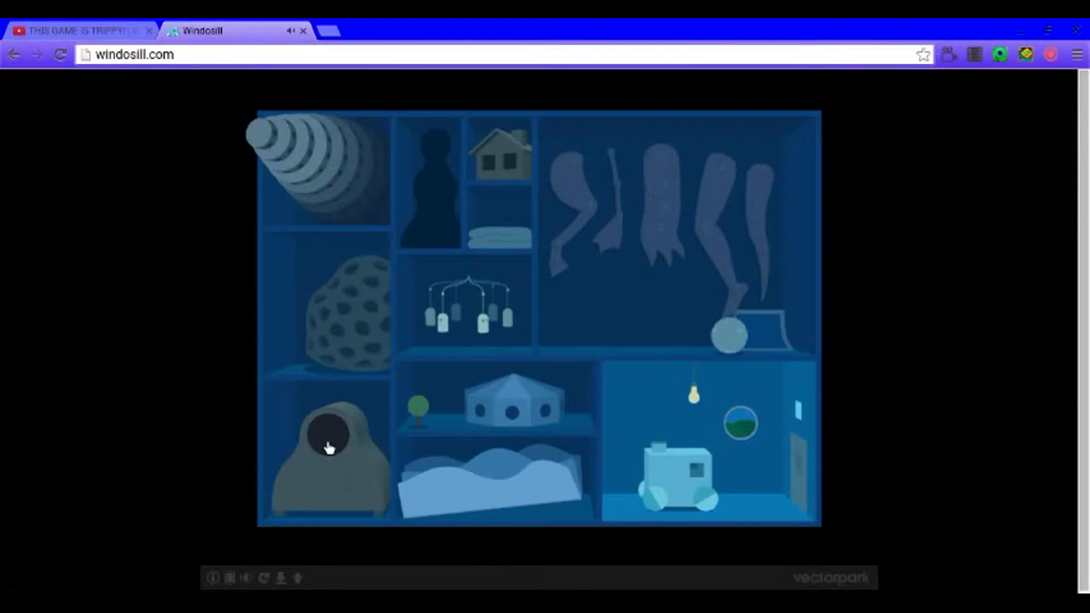
left_click(338, 448)
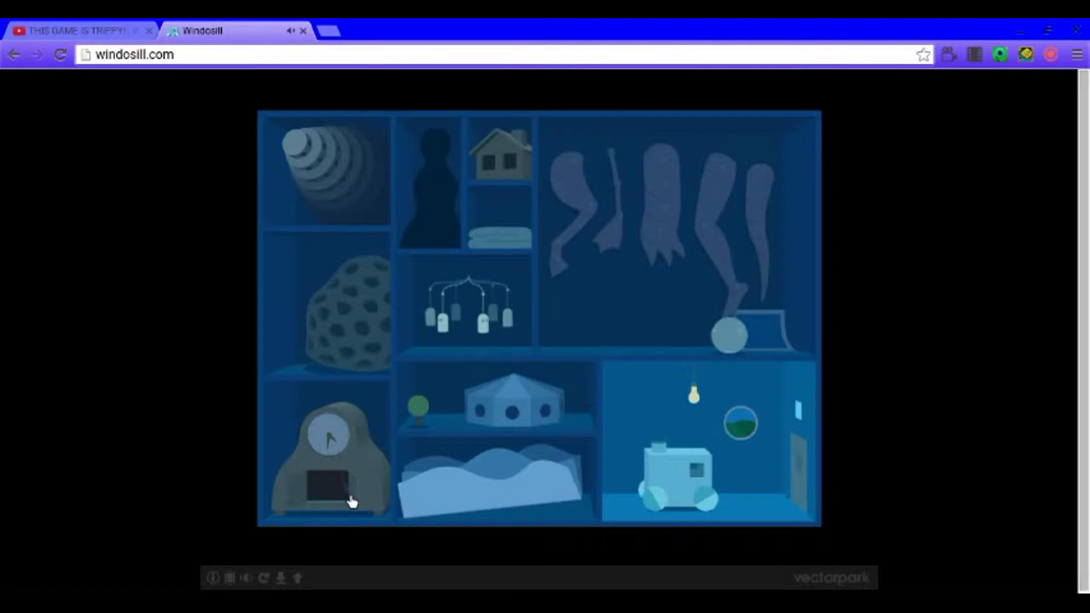
left_click(351, 501)
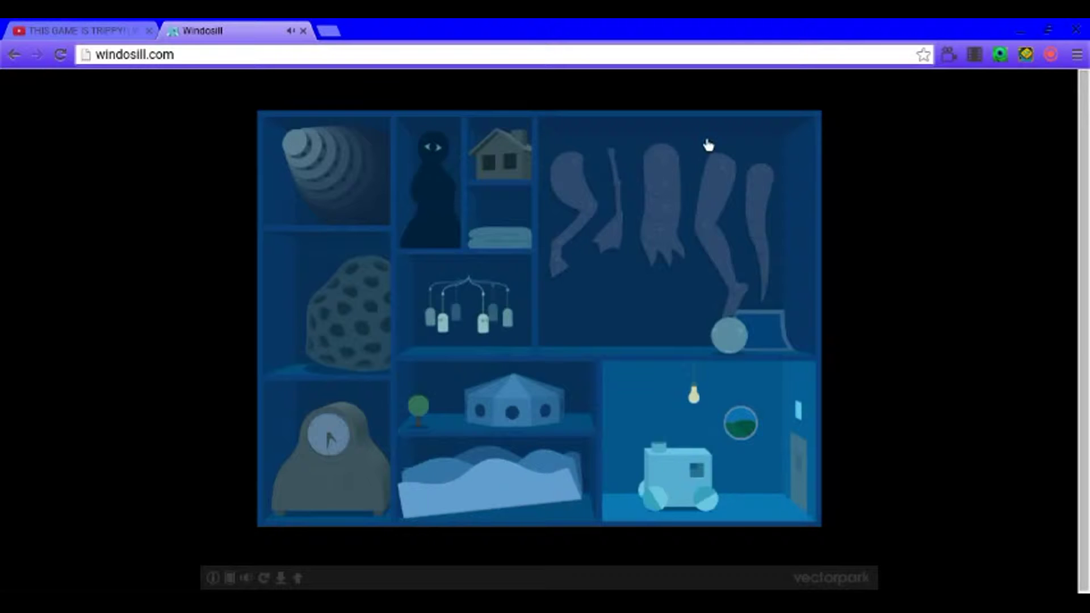
left_click(518, 181)
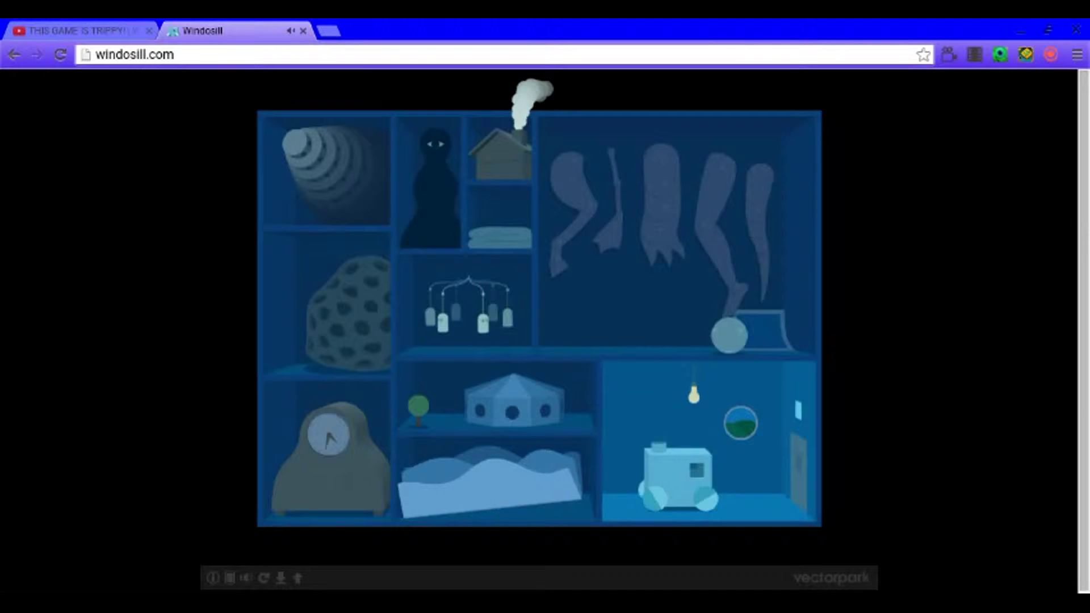
left_click(519, 182)
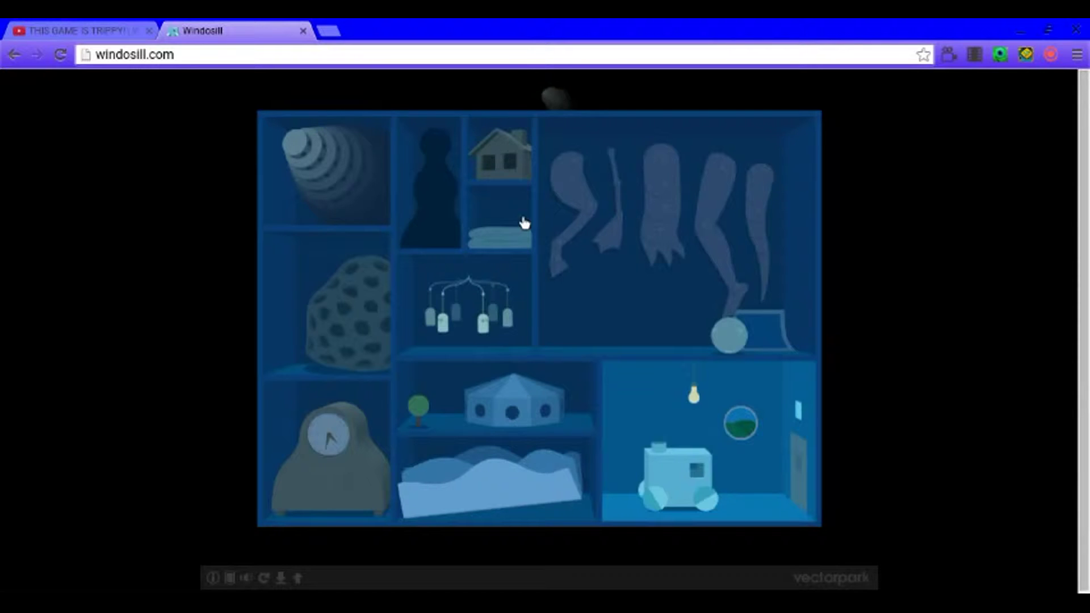
left_click(521, 248)
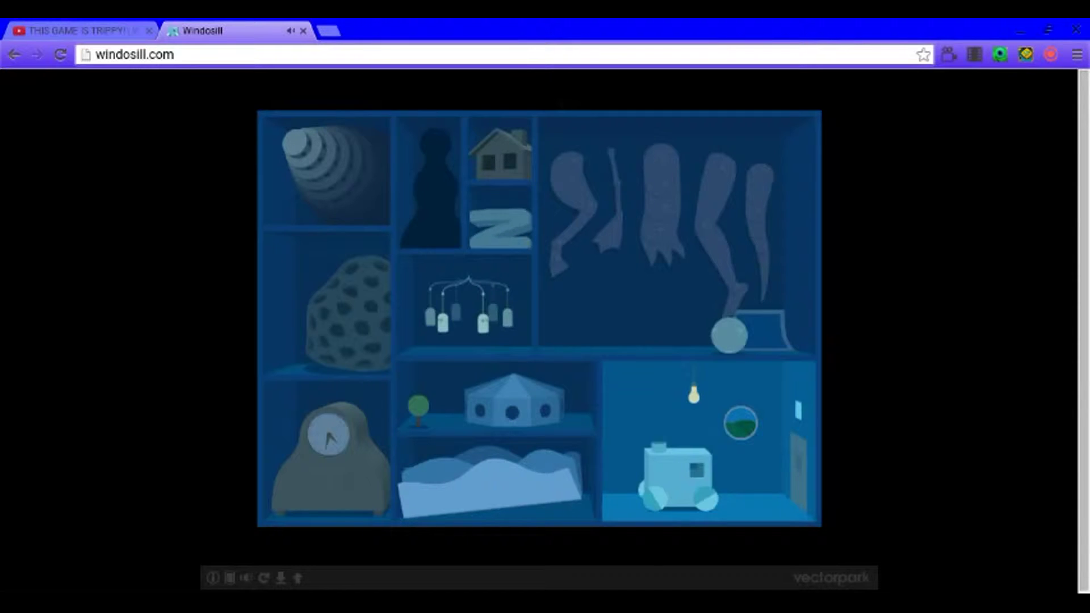
left_click(522, 244)
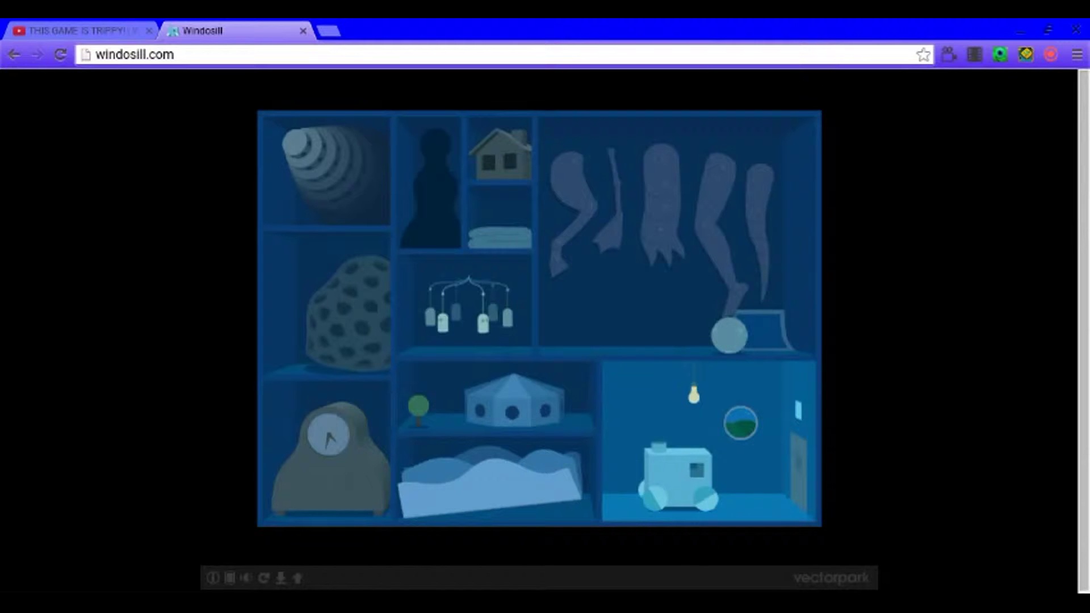
left_click_drag(656, 498, 711, 426)
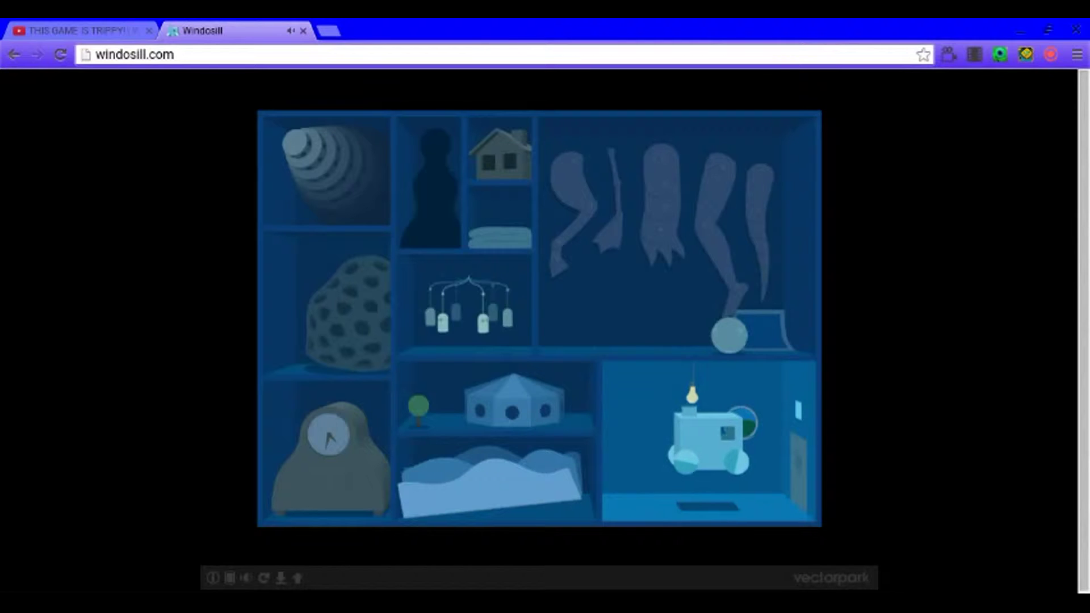
Move the cart aside and pull the porthole down the wall.
left_click_drag(711, 425, 748, 431)
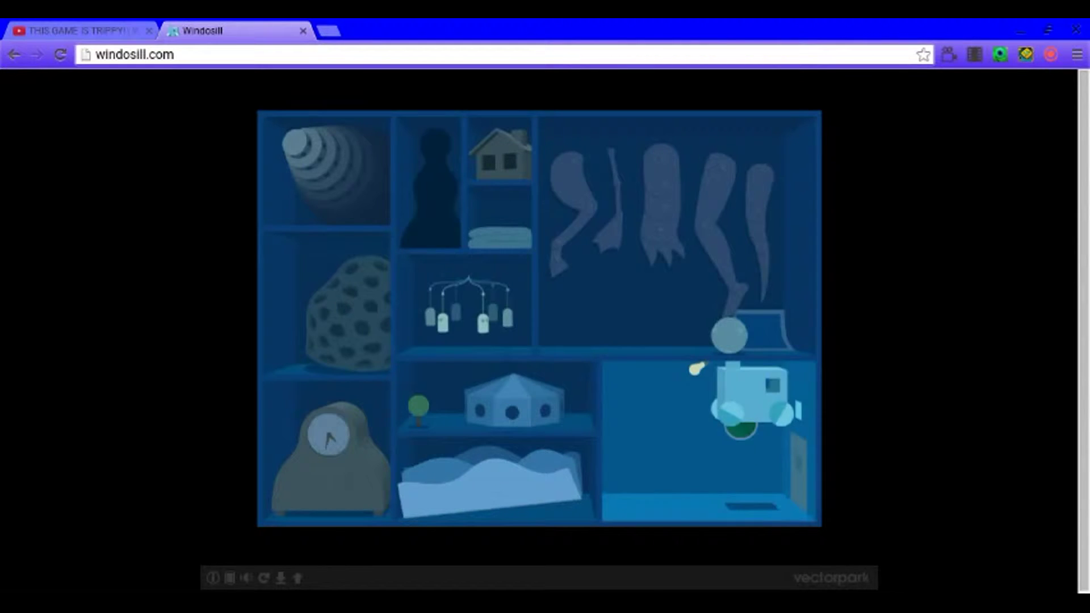
left_click(748, 432)
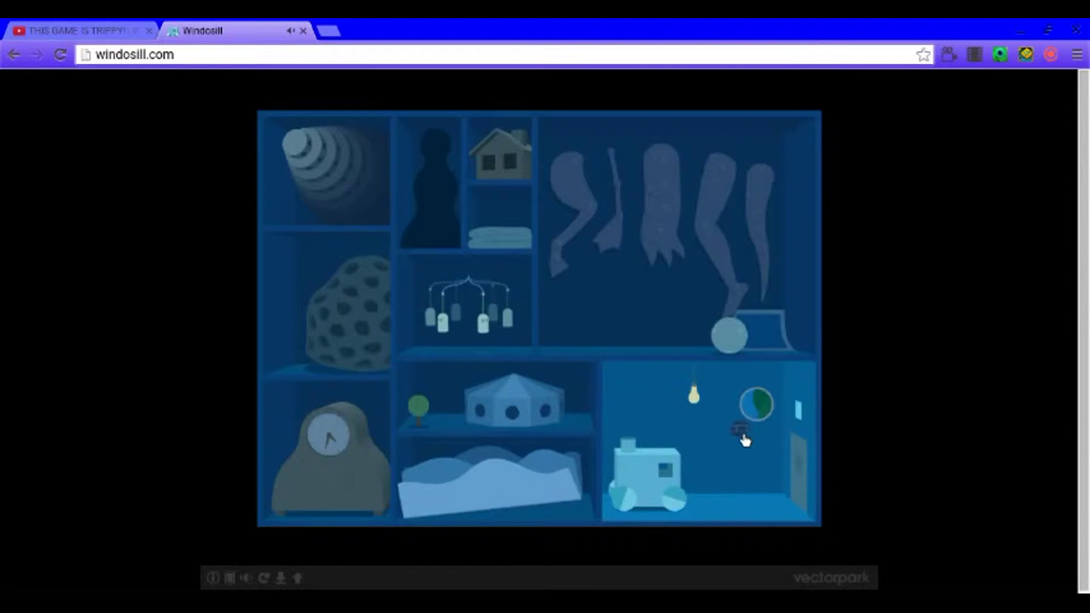
left_click_drag(744, 438, 747, 438)
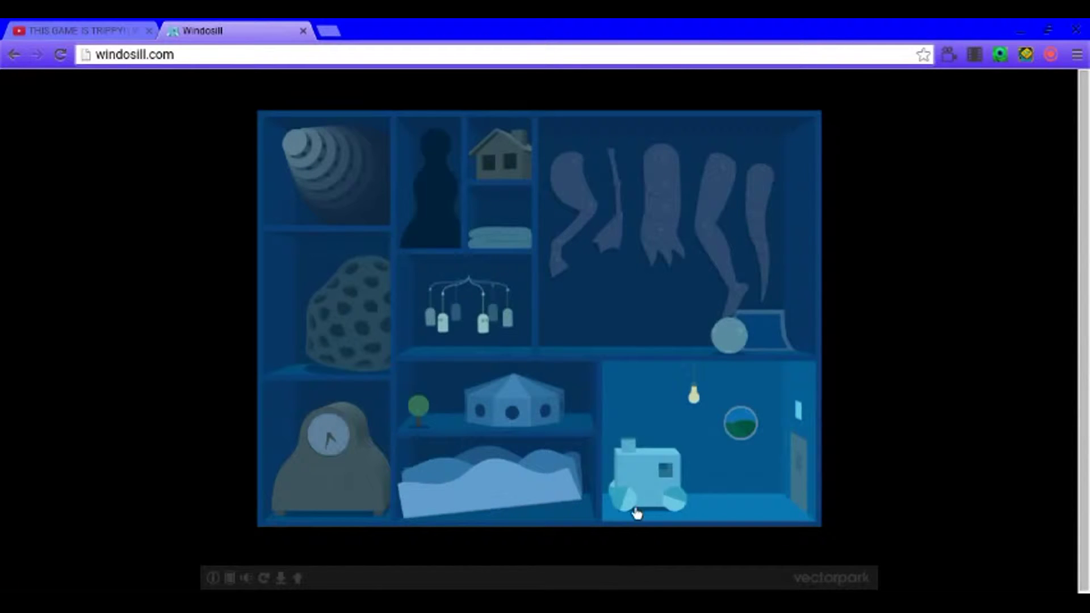
Open the right-wall door and roll the cart out into the title scene.
left_click(801, 471)
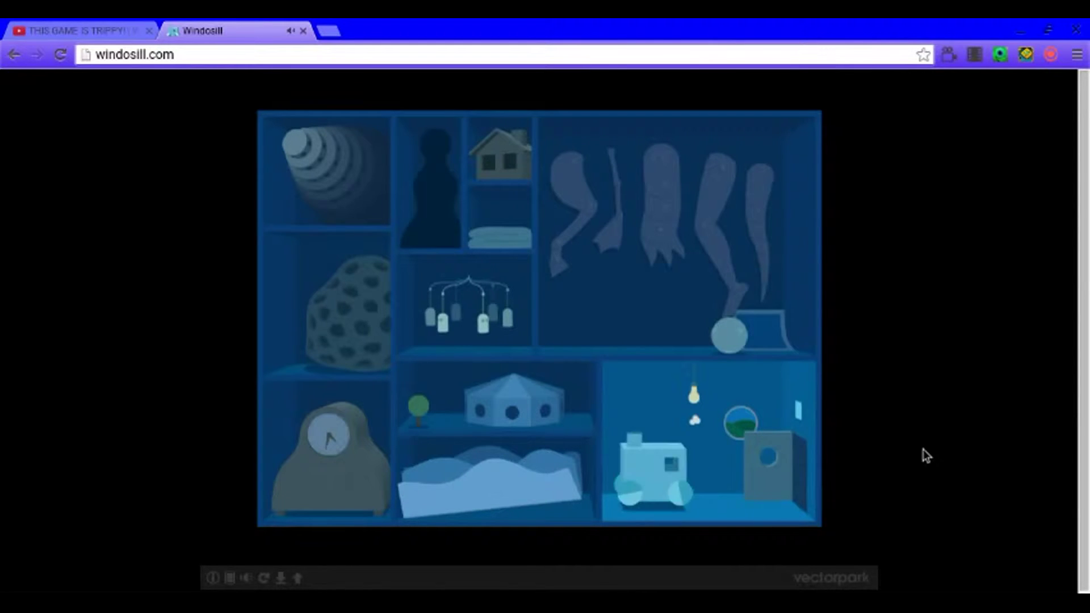
left_click(673, 482)
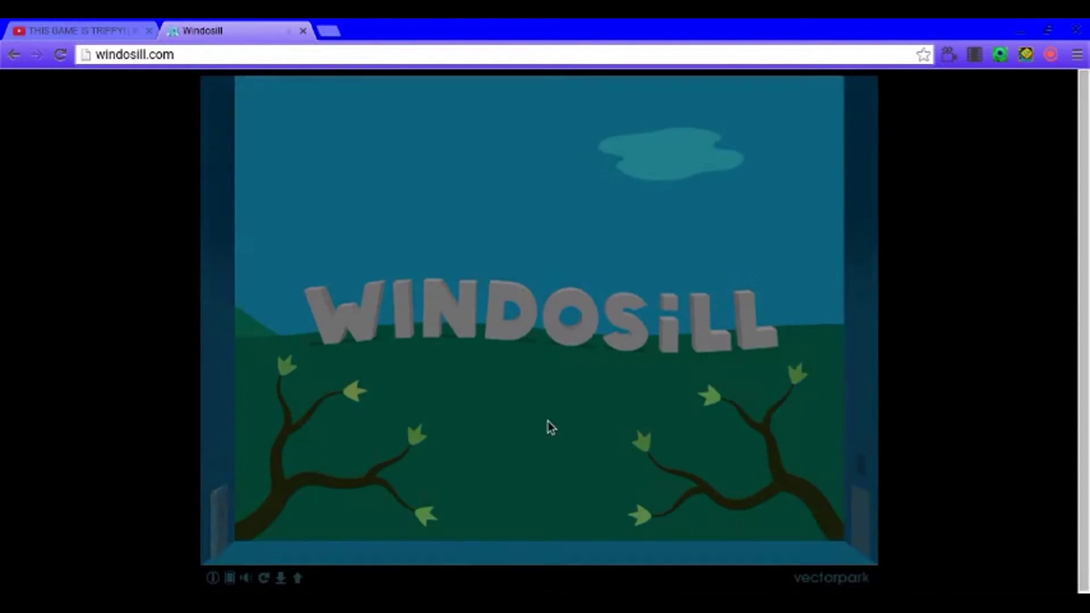
left_click(548, 421)
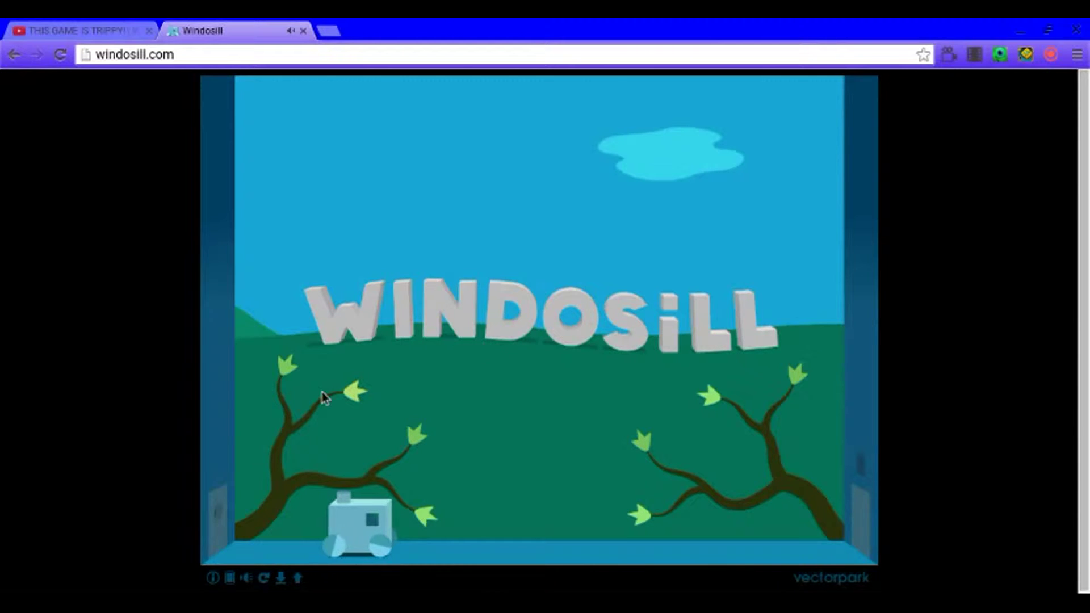
Pluck leaves from the left and right trees beside the waiting cart.
left_click(365, 401)
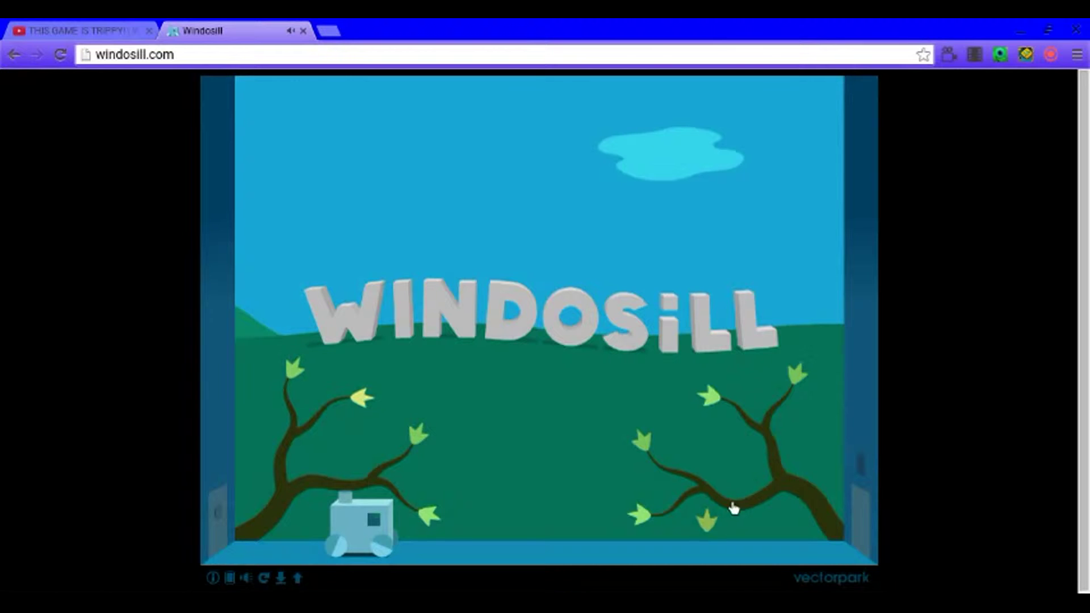
left_click(714, 394)
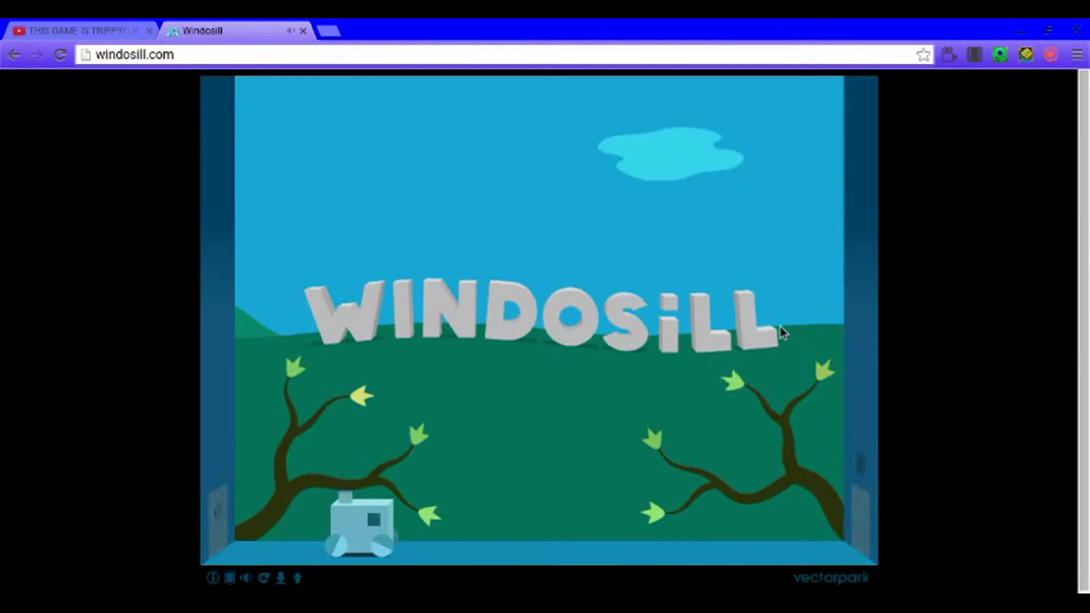
Topple both L's, the i and the S, then spin and flatten the O and D.
left_click(767, 340)
left_click(707, 336)
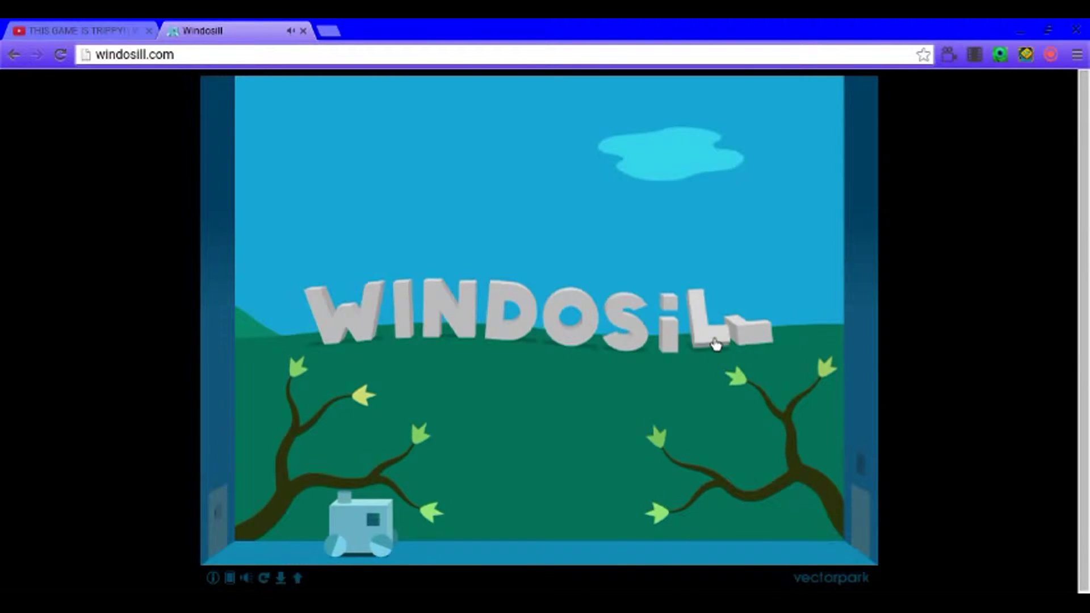
left_click(669, 336)
left_click(626, 324)
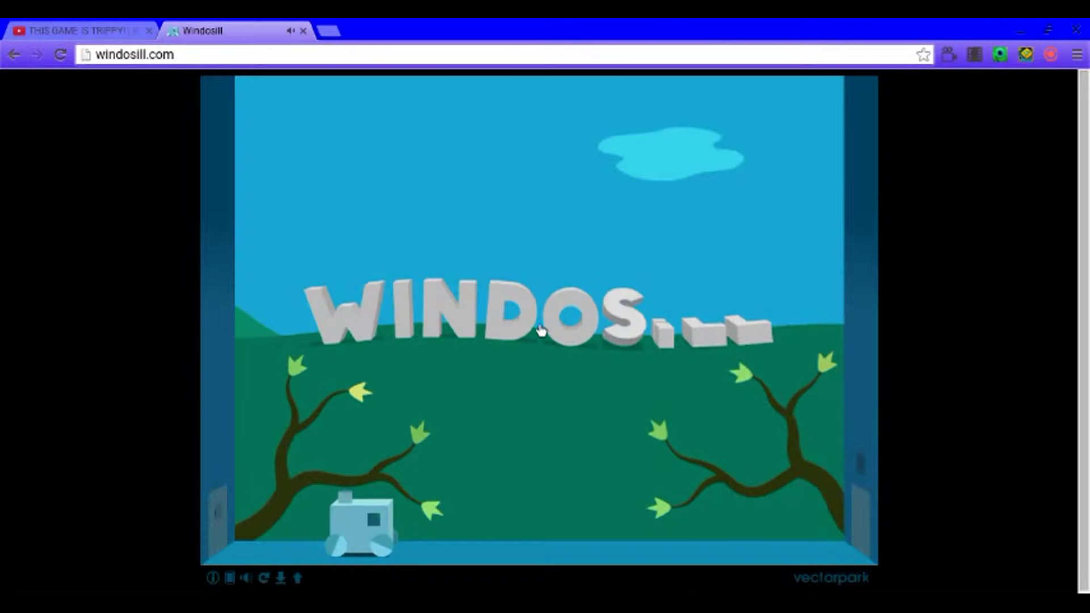
left_click(558, 331)
left_click(562, 328)
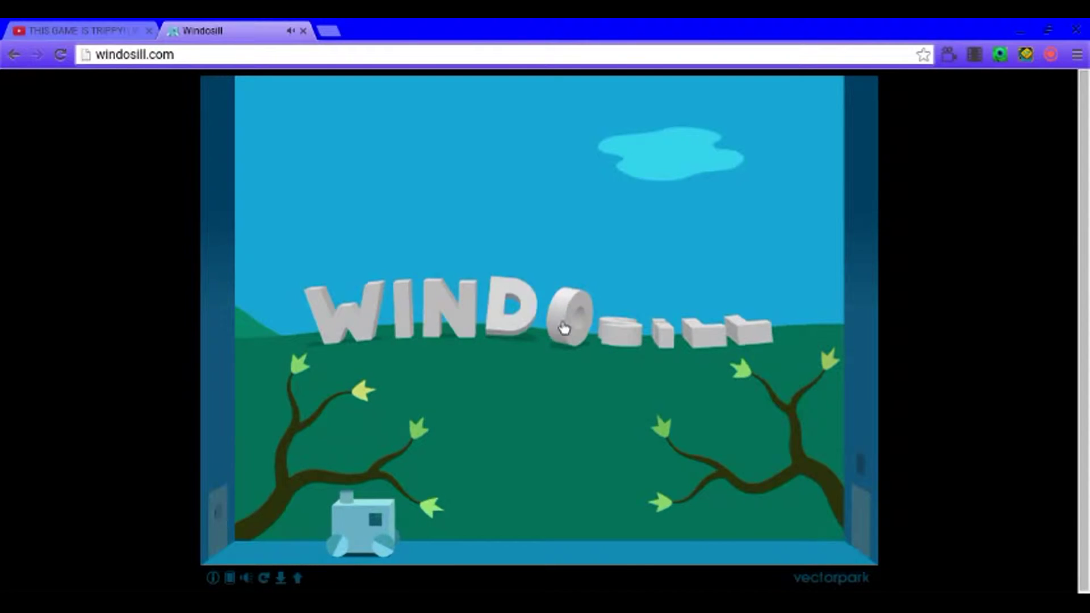
left_click(567, 326)
left_click(512, 315)
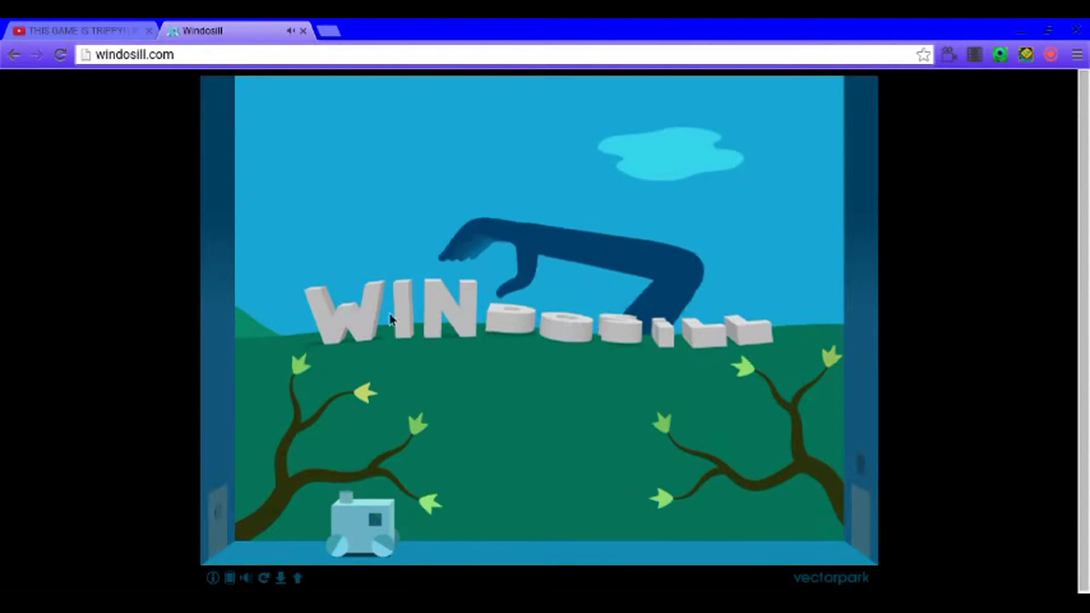
Have the arm lift the D, knock the W down twice, and raise the I and N.
left_click(469, 325)
left_click(501, 334)
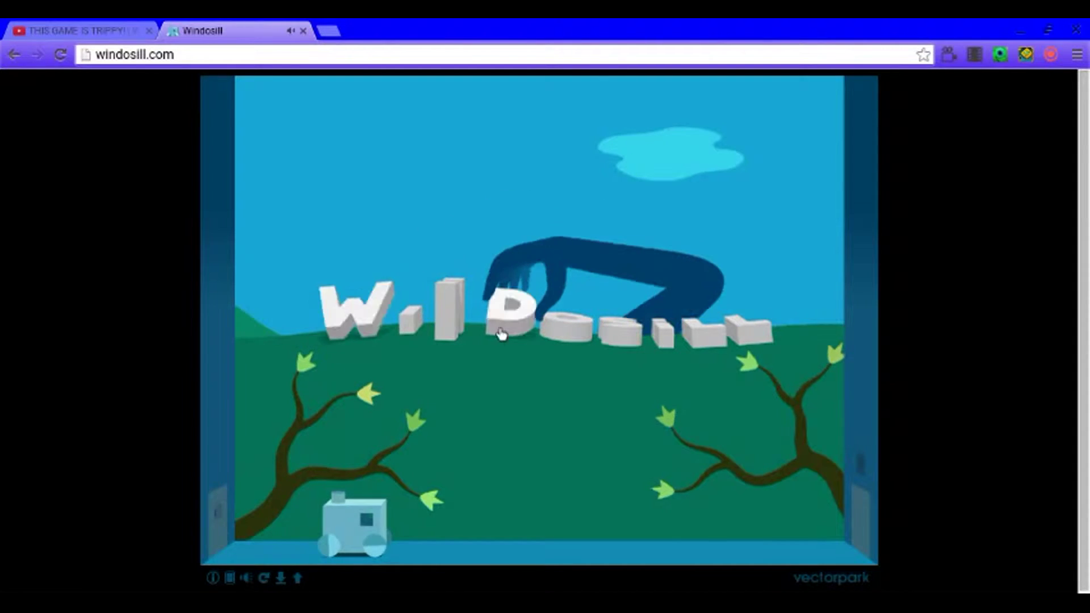
left_click(357, 311)
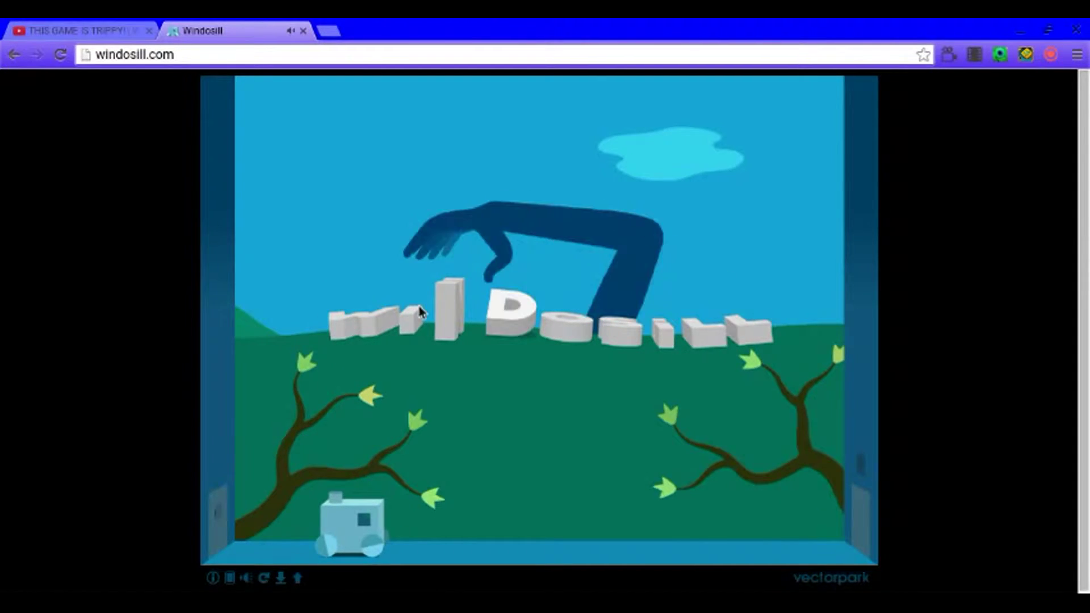
left_click(341, 328)
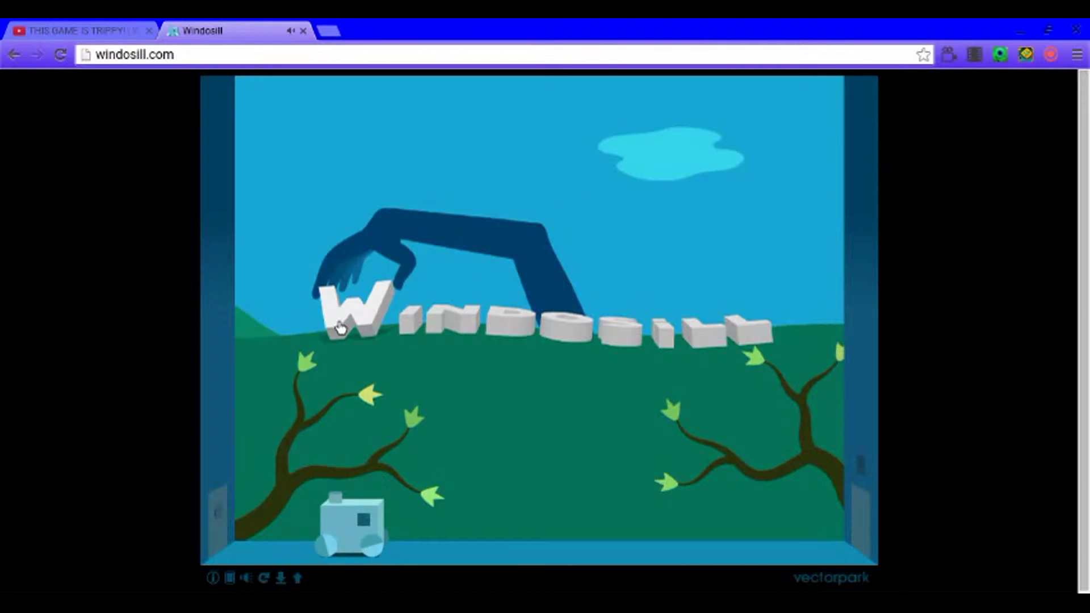
left_click(341, 329)
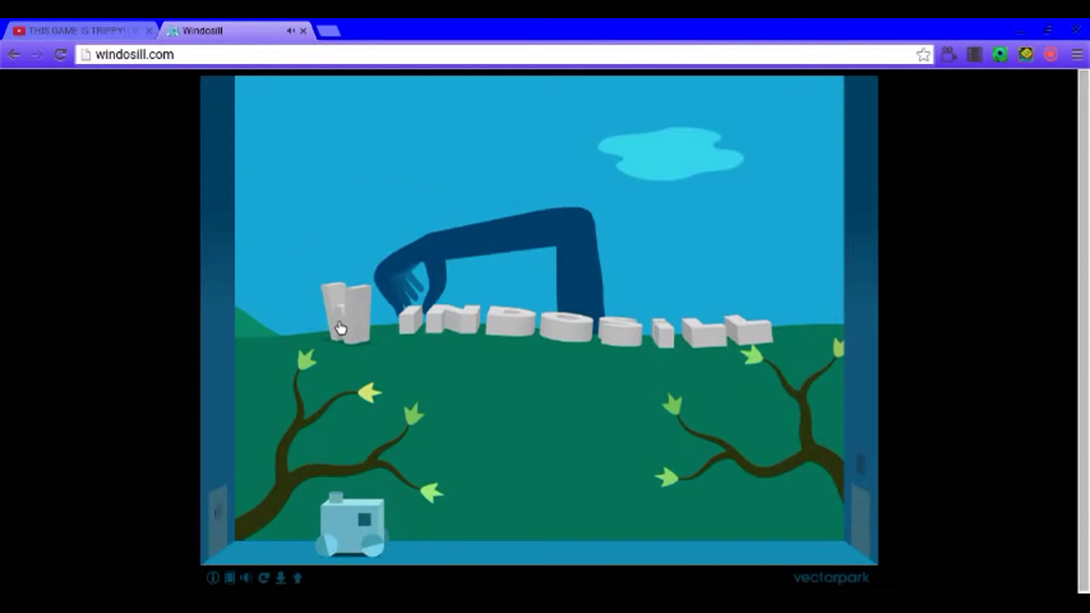
left_click(407, 337)
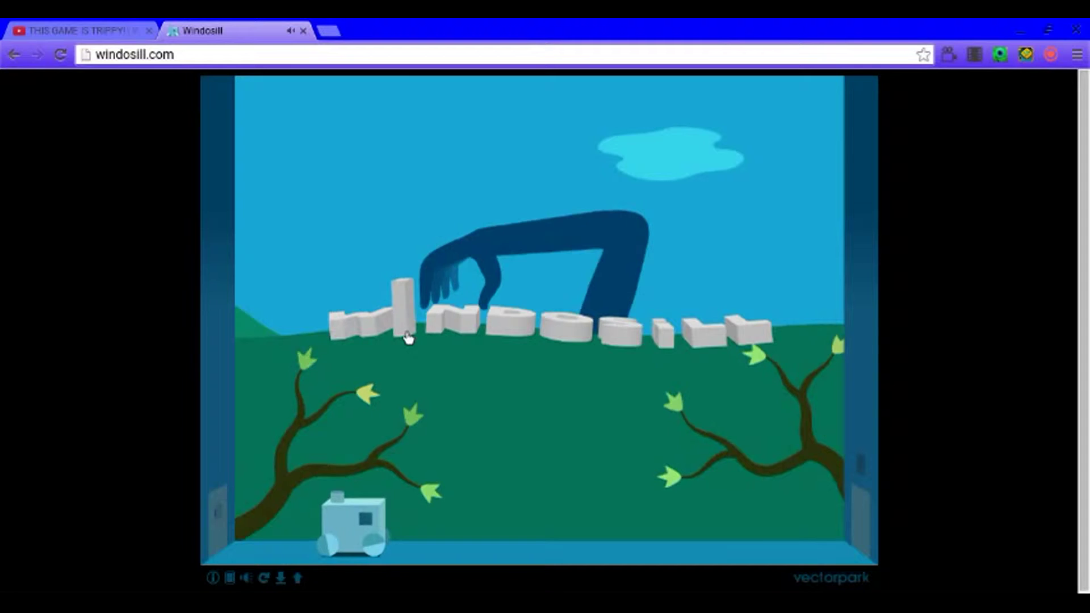
left_click(451, 324)
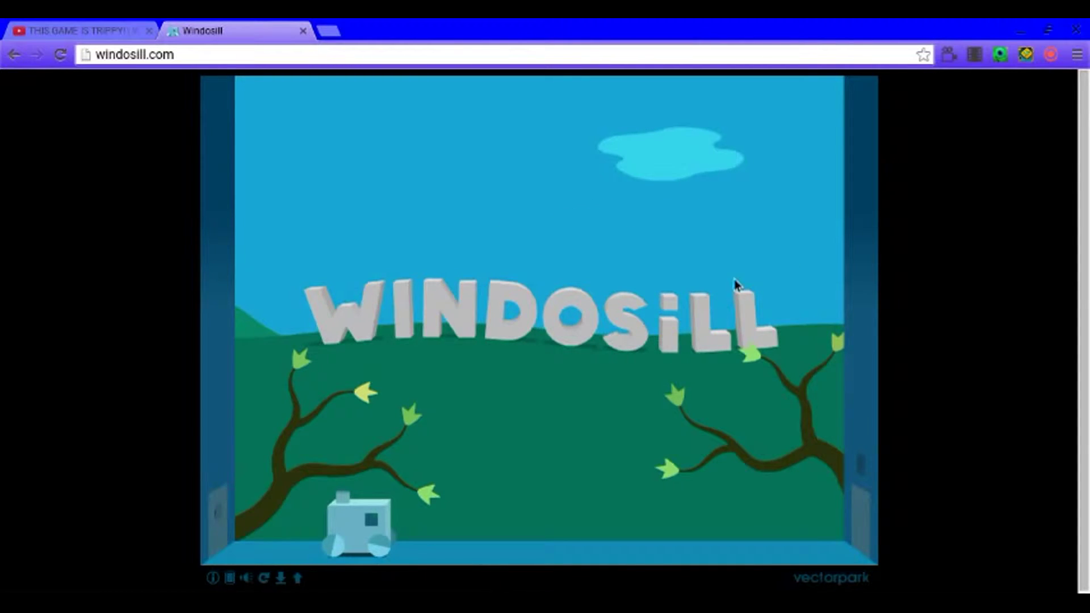
Squash the i, open the cloud, and topple O, D, N, I and W to summon the arm.
left_click(681, 344)
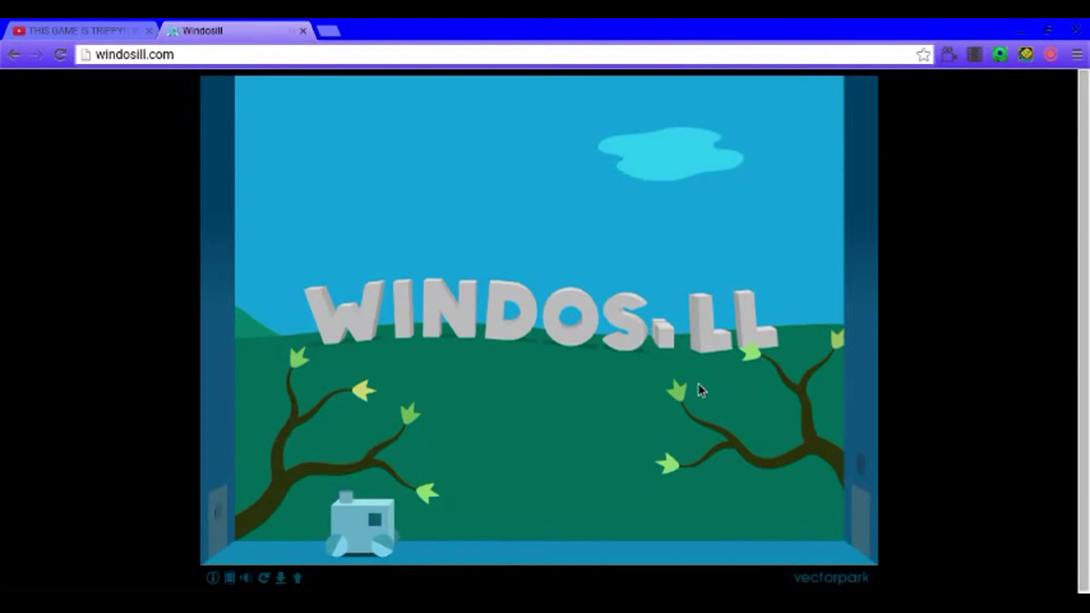
left_click(694, 161)
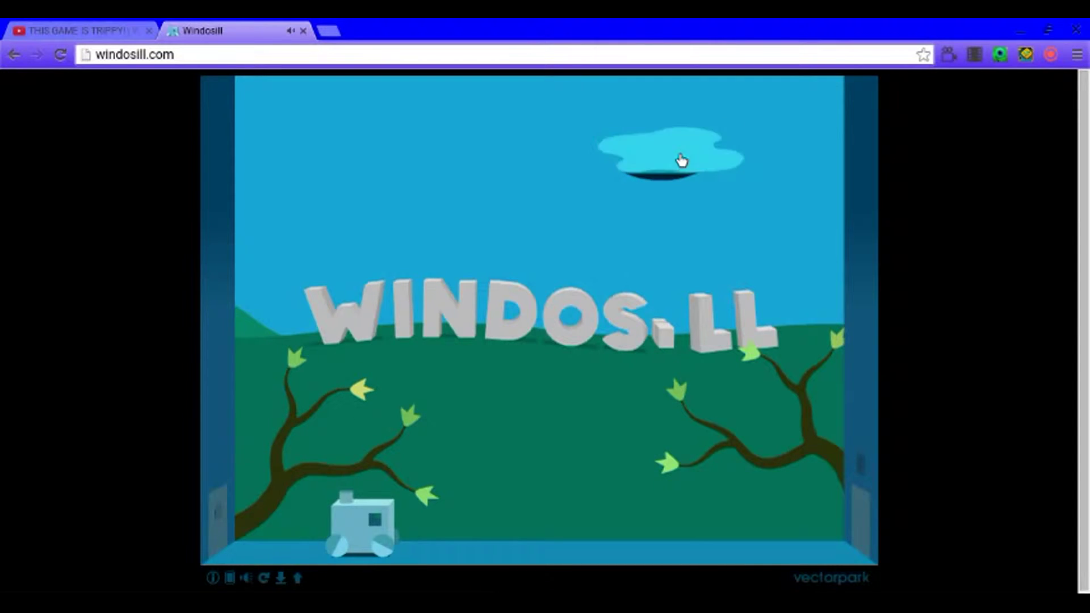
left_click(565, 340)
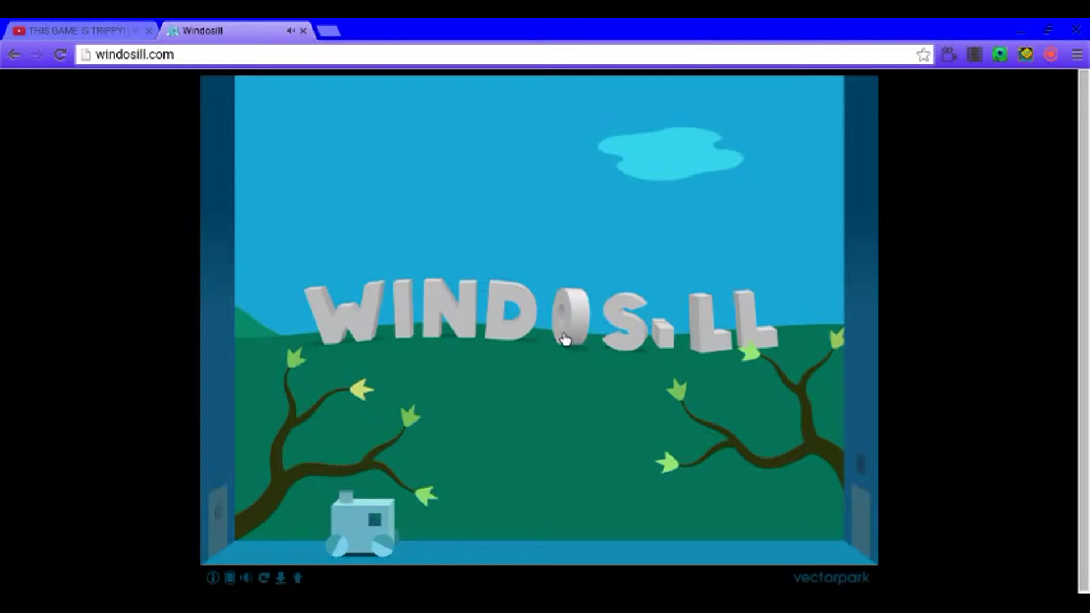
left_click(527, 319)
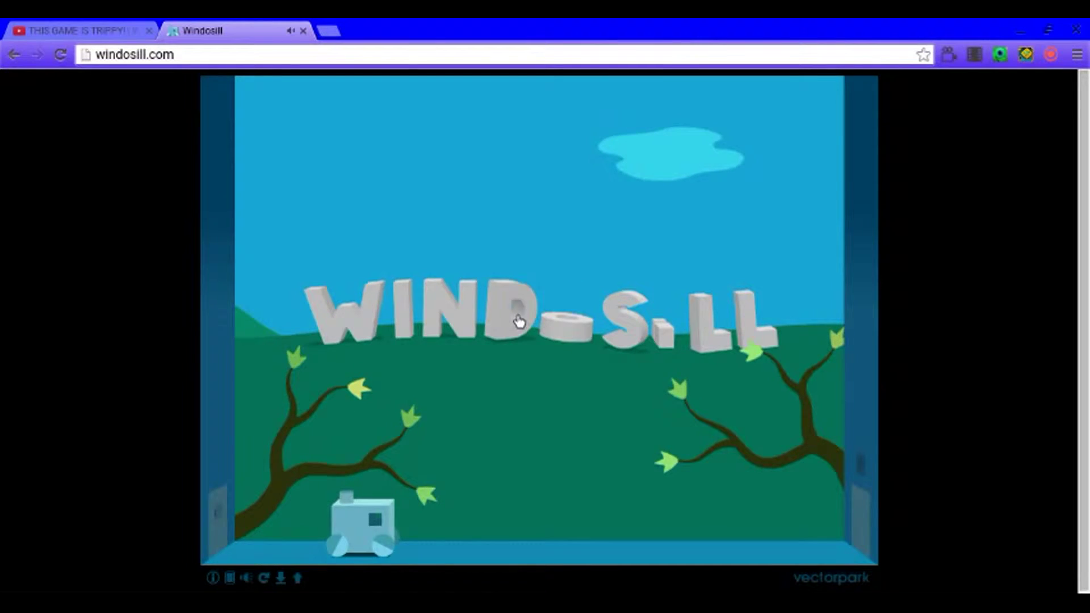
left_click(461, 311)
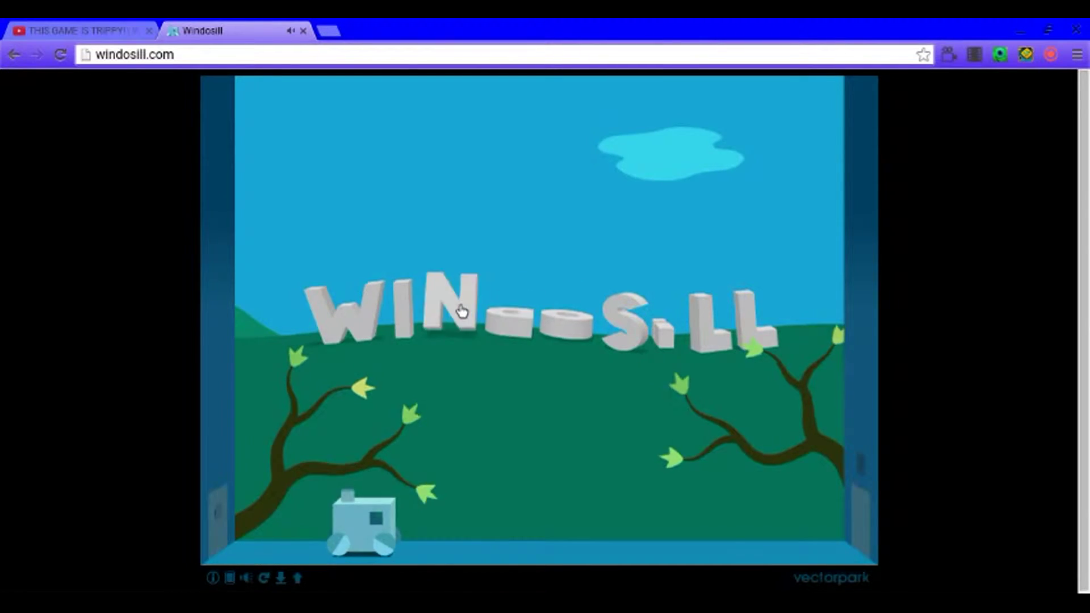
left_click(402, 311)
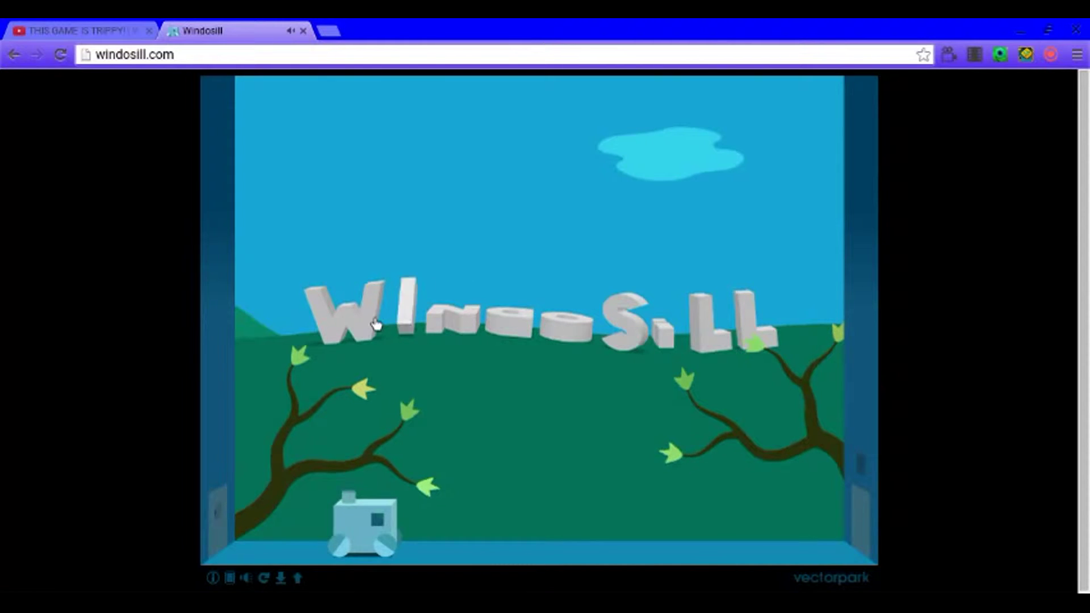
left_click(341, 310)
left_click(622, 328)
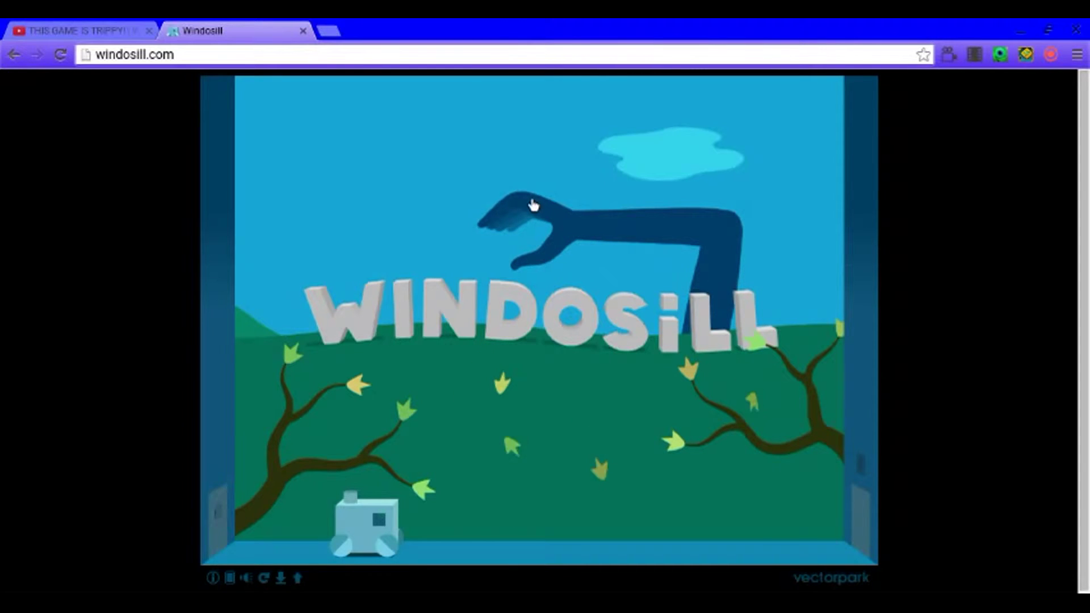
Fold the blue hand into a wing pose and drag the i's dot to the grass.
left_click(541, 205)
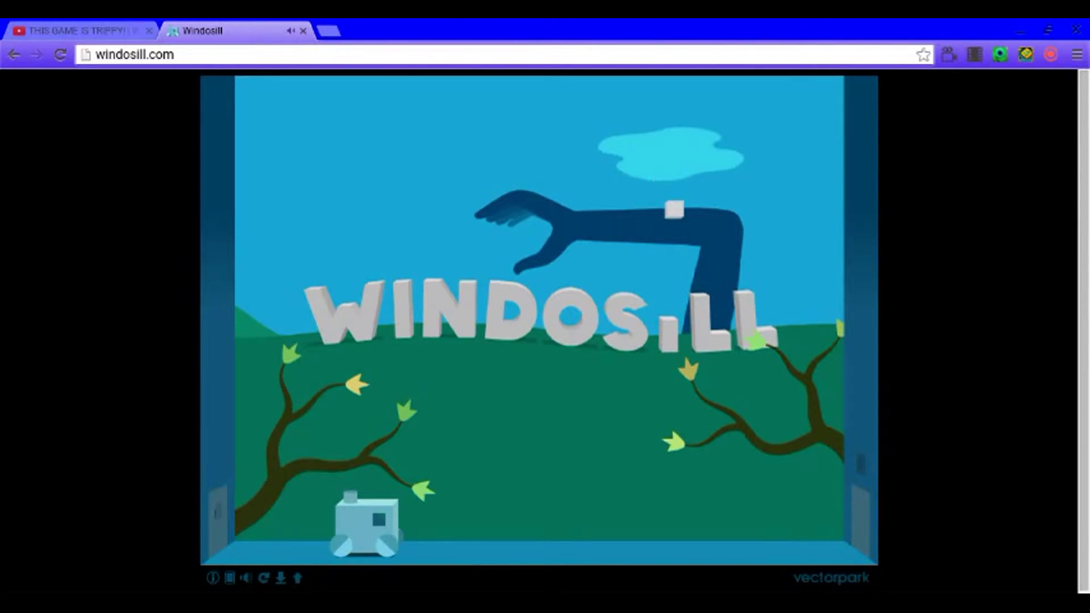
left_click_drag(660, 188, 720, 444)
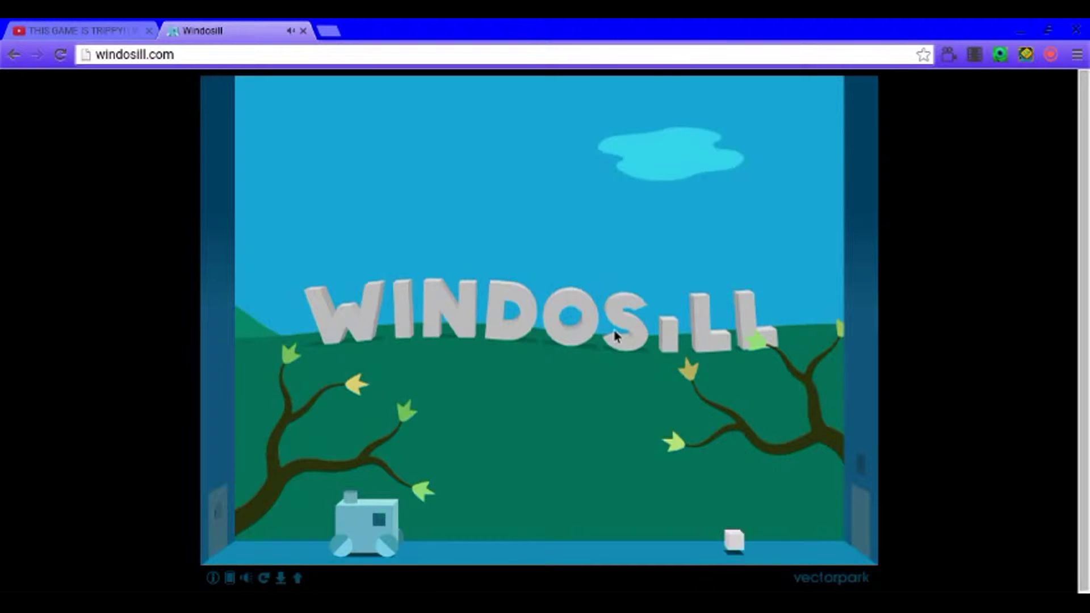
Spin the S, open the right-wall door, and drive the toy car through it.
left_click(642, 335)
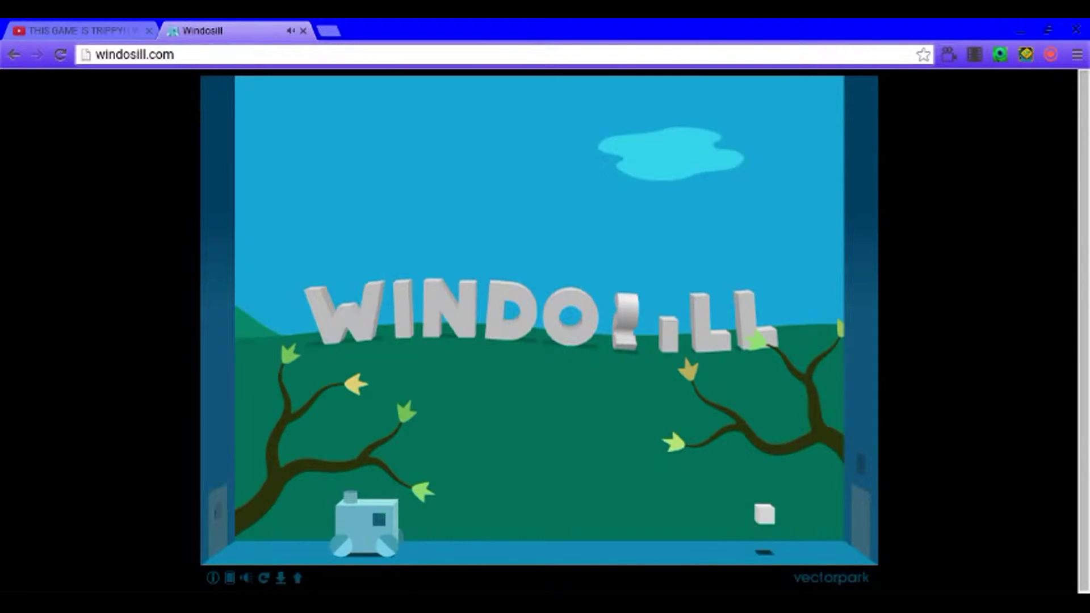
left_click(865, 526)
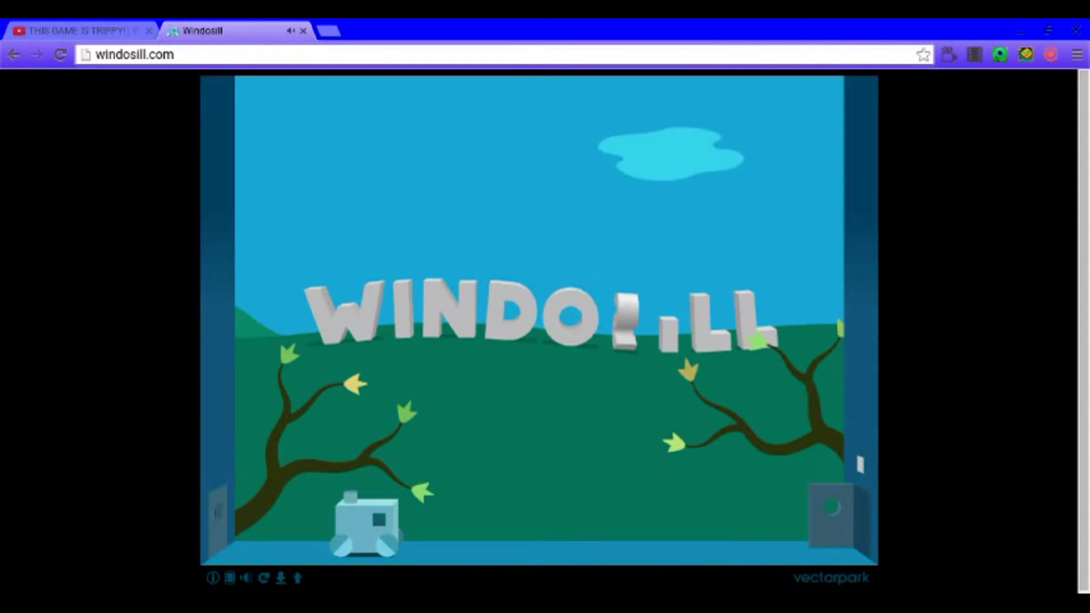
left_click_drag(366, 524, 787, 524)
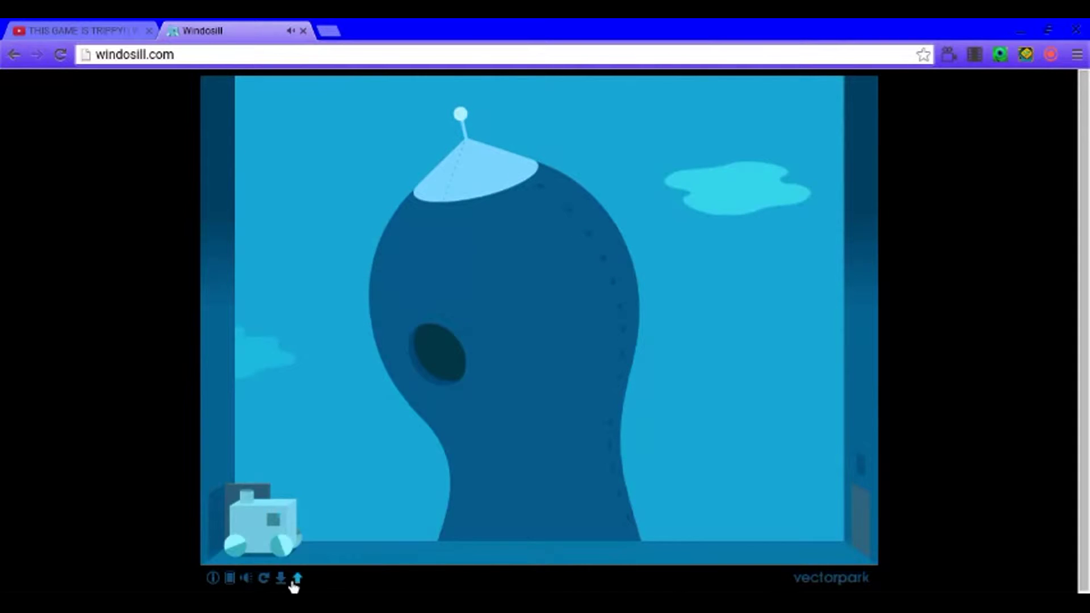
Make the cloud rain, coax the bird from the hole, and raise the car to its beak.
mouse_move(272, 524)
left_mouse_down()
mouse_move(349, 530)
mouse_move(539, 292)
left_mouse_up()
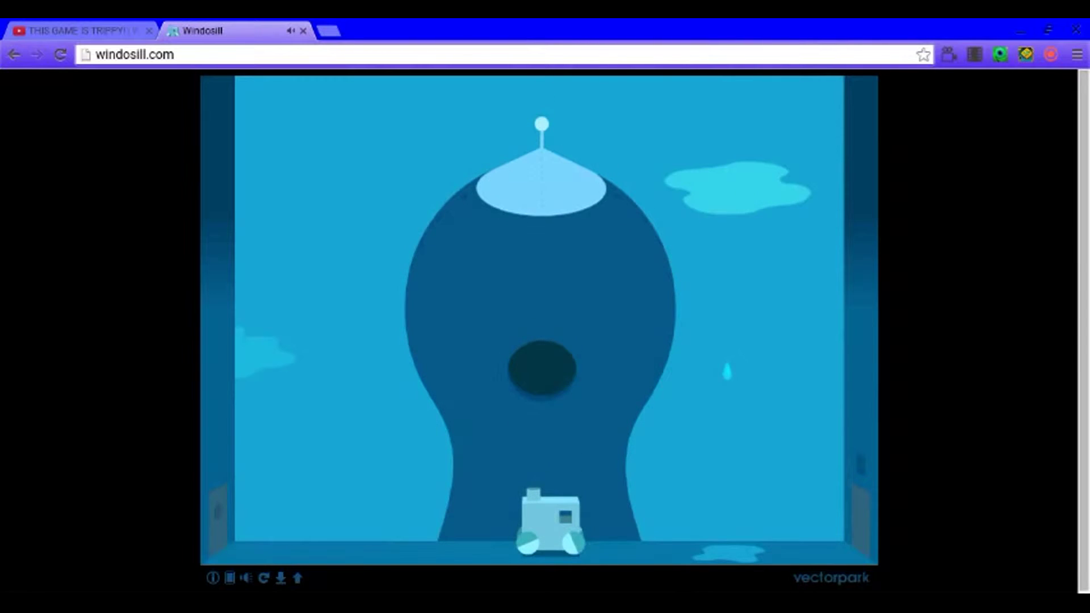
left_click(744, 198)
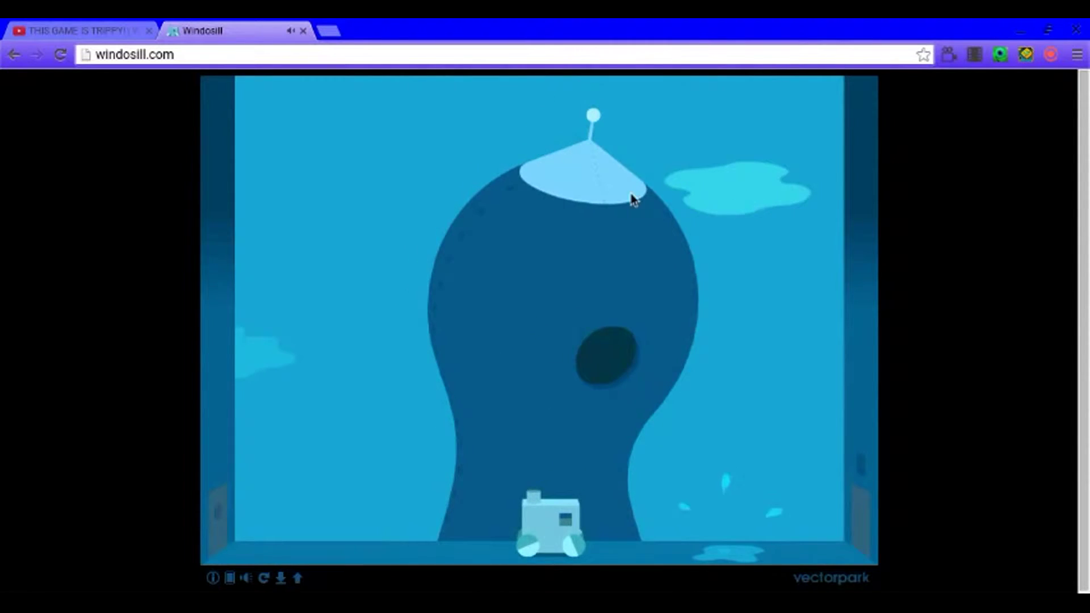
left_click_drag(549, 503, 827, 447)
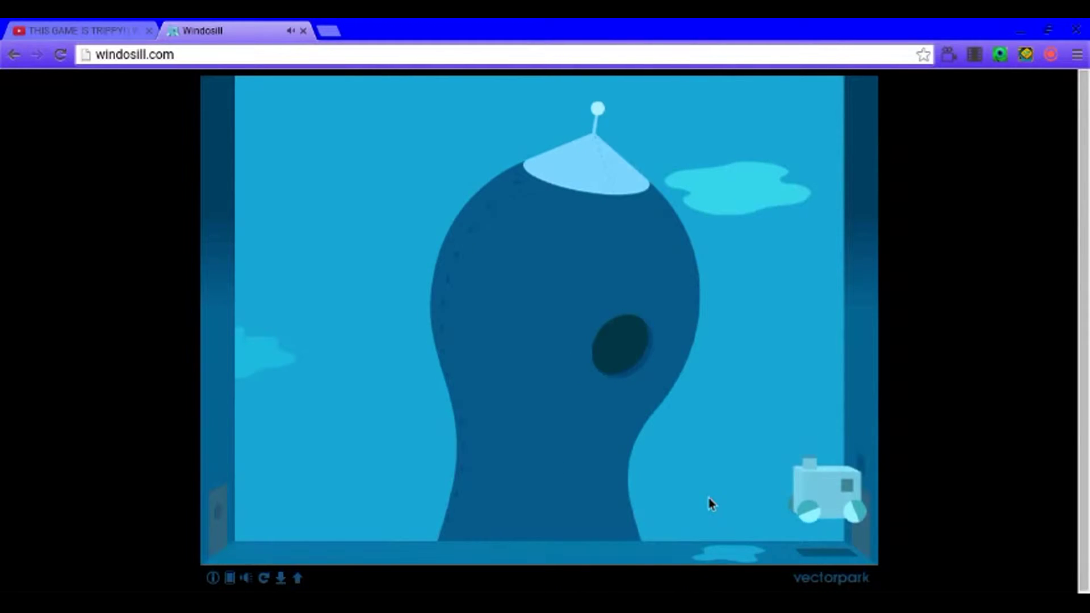
left_click_drag(813, 502, 622, 520)
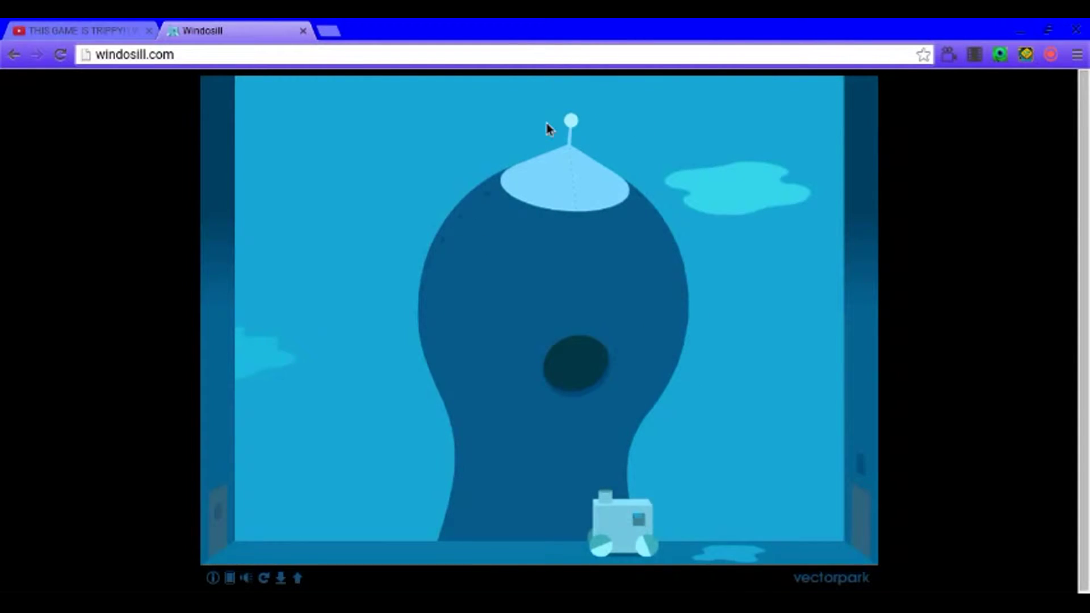
left_click(533, 157)
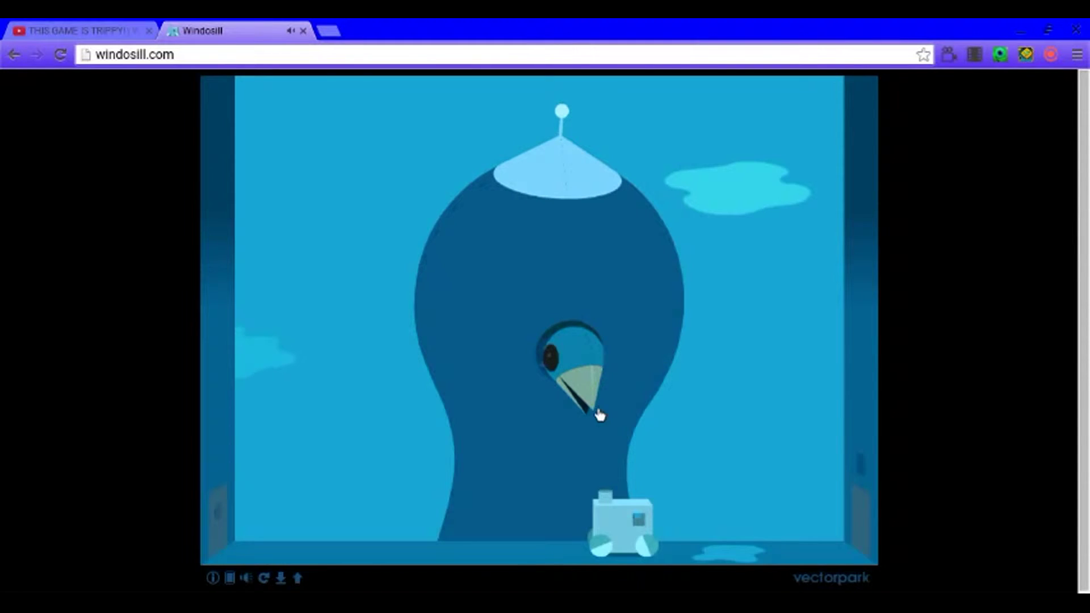
left_click_drag(621, 522, 584, 388)
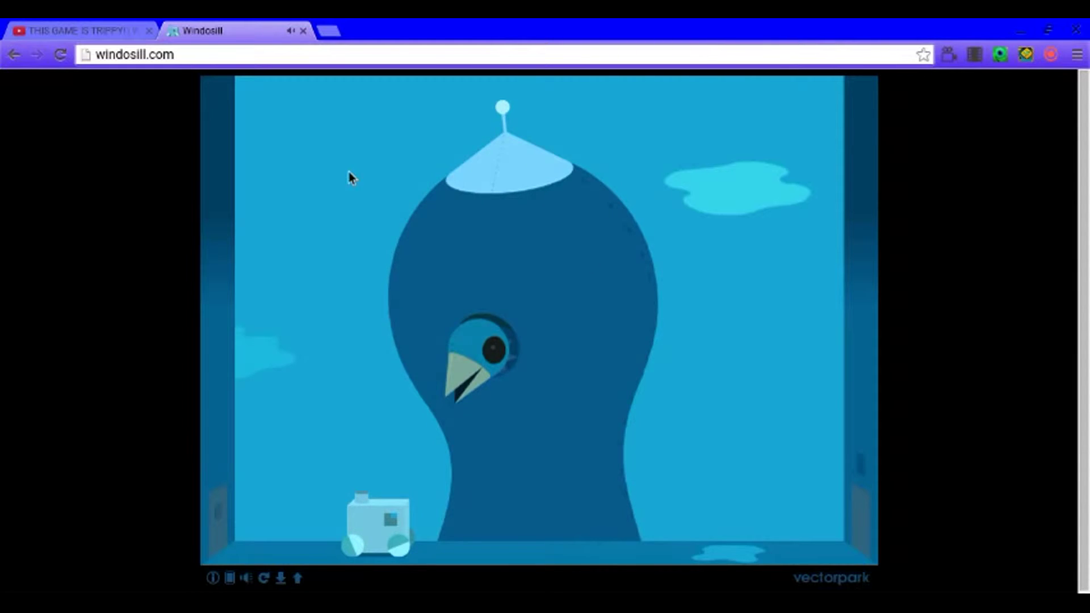
Retract and re-summon the bird, open the cloud, and fling the white stick up to it.
left_click(493, 358)
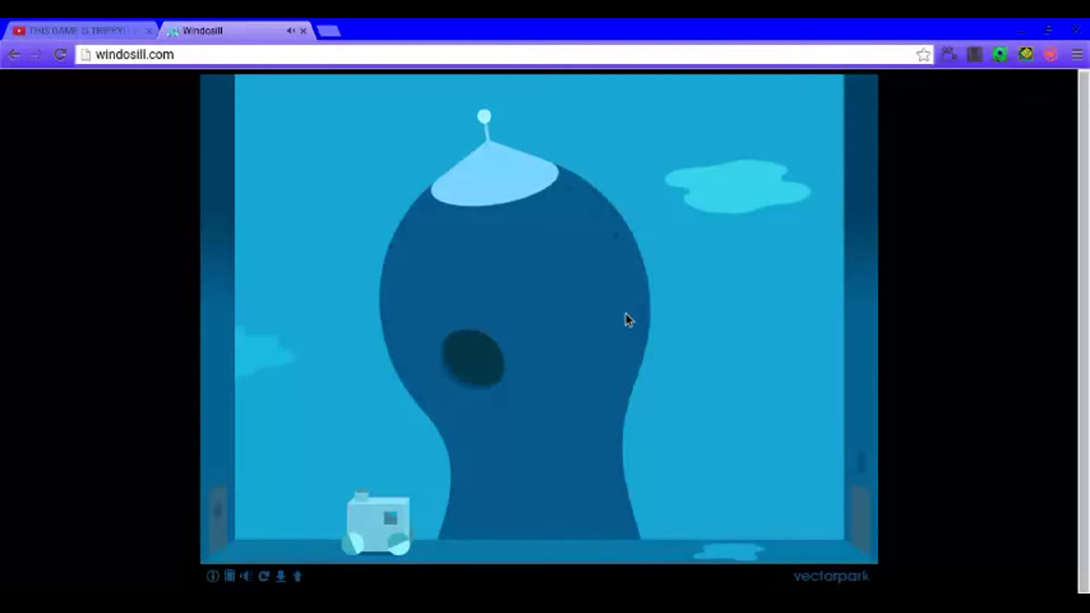
left_click(733, 171)
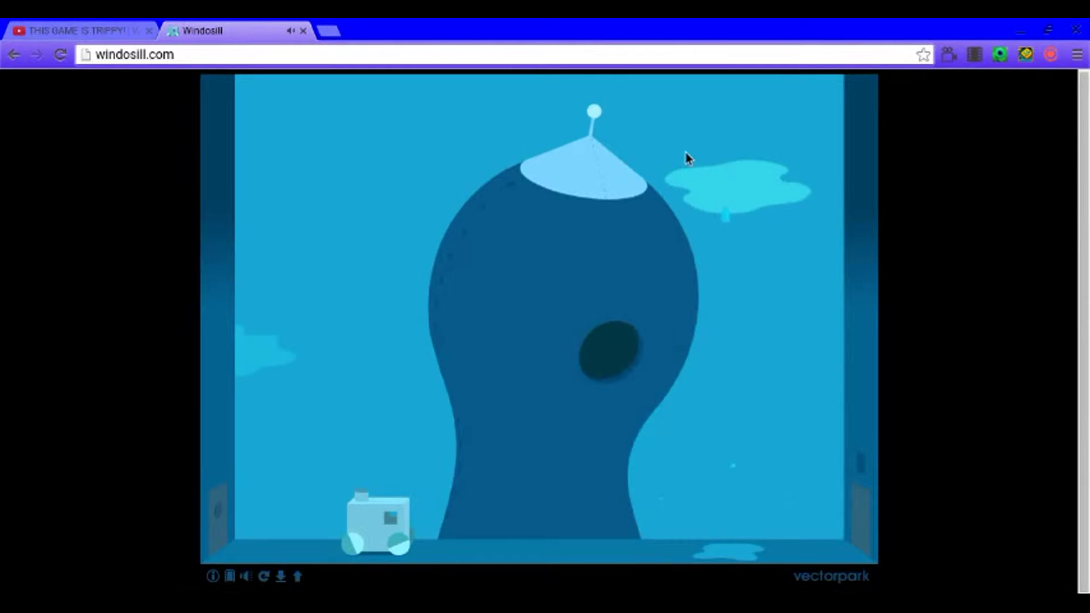
left_click(602, 116)
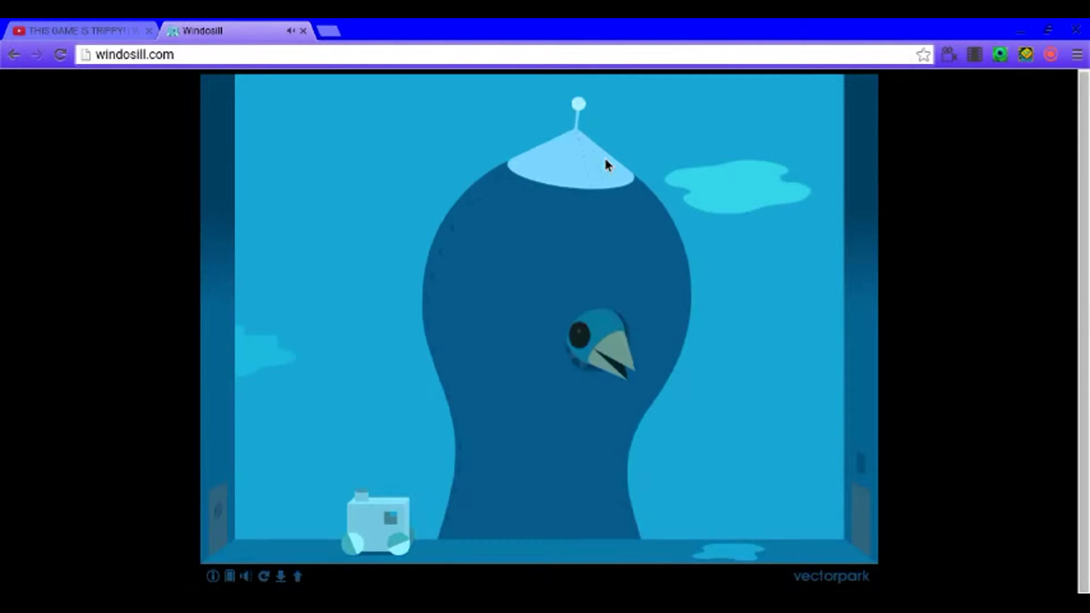
left_click(603, 378)
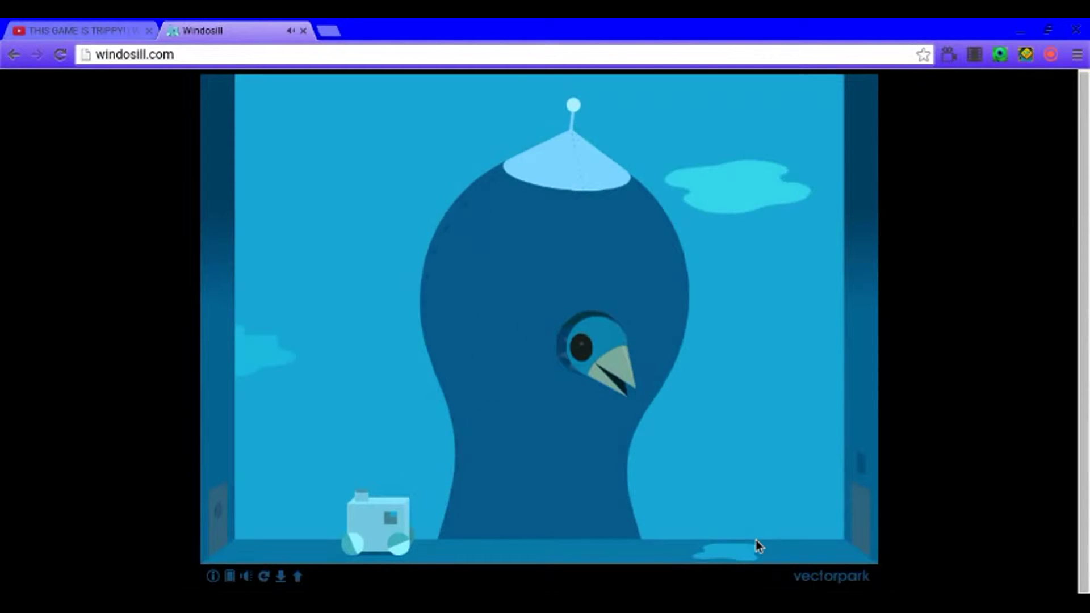
left_click(741, 545)
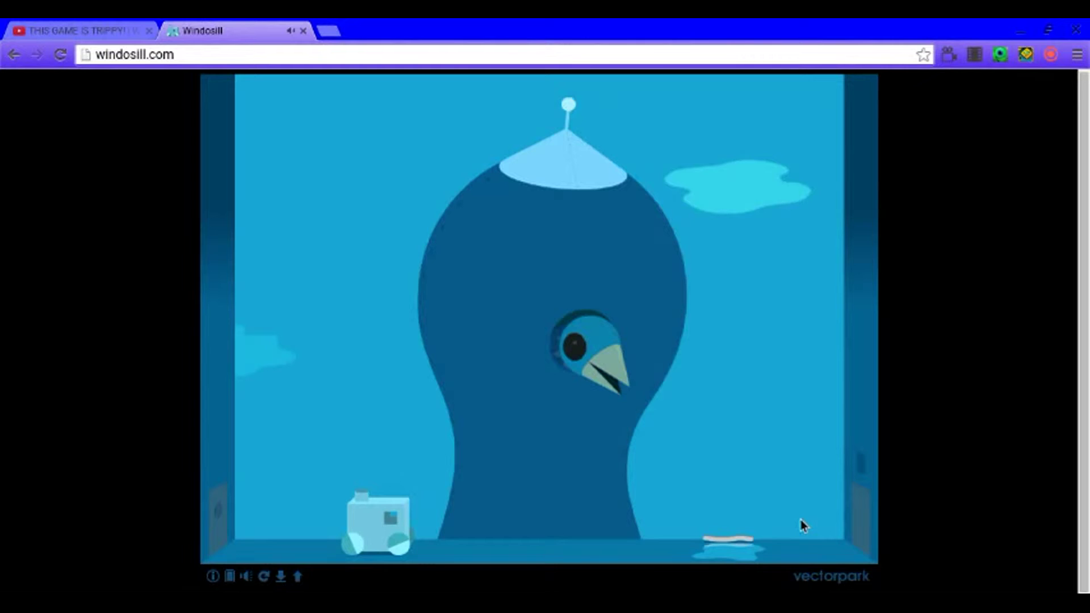
left_click(724, 549)
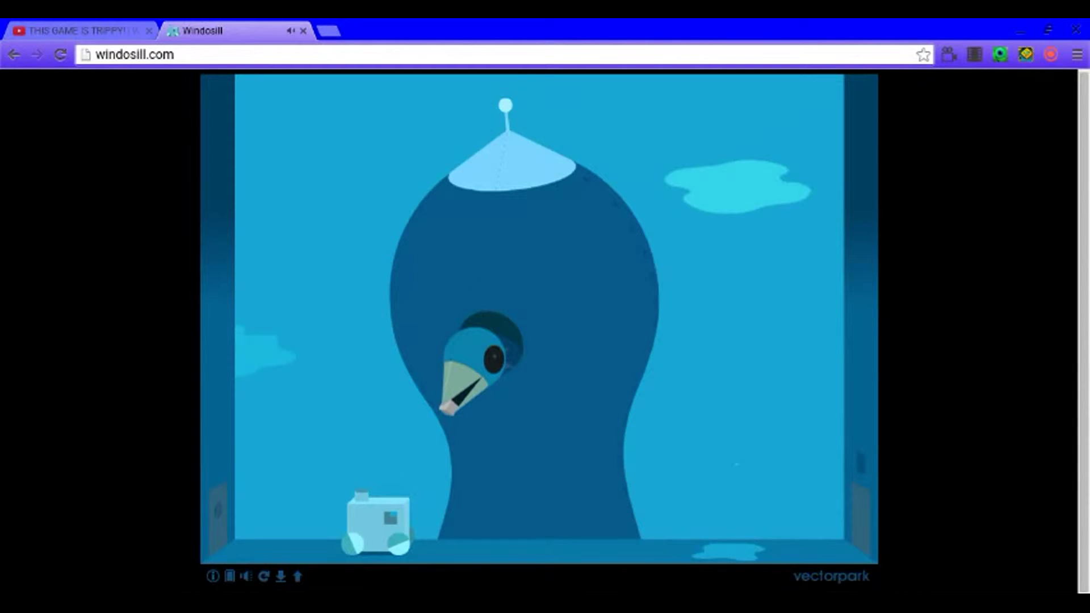
Swing the creature across, open the small right-wall door, and roll the cart toward it.
left_click_drag(449, 384, 635, 397)
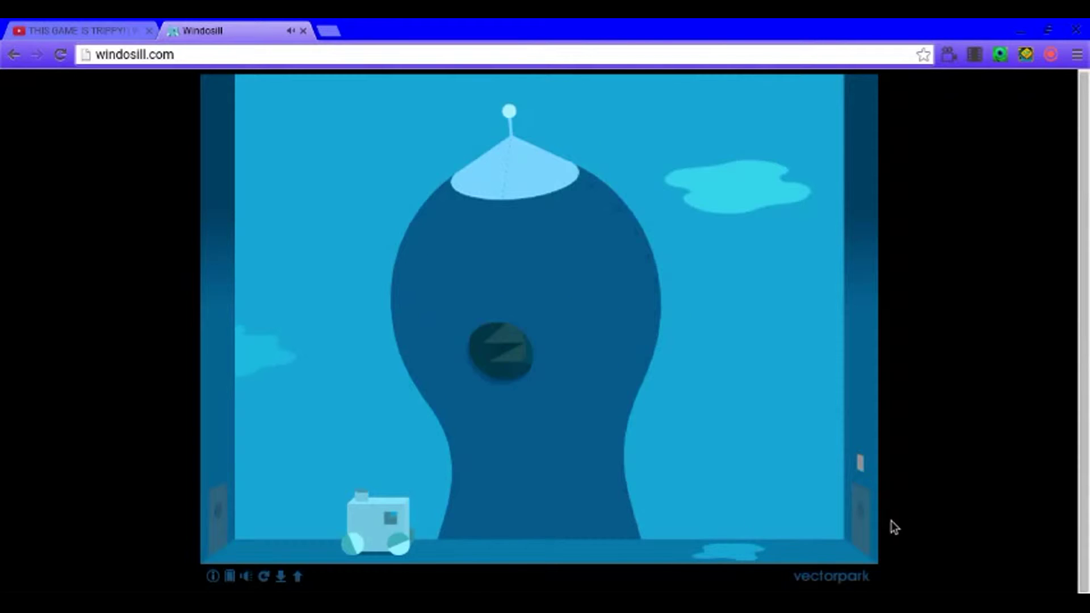
left_click(862, 515)
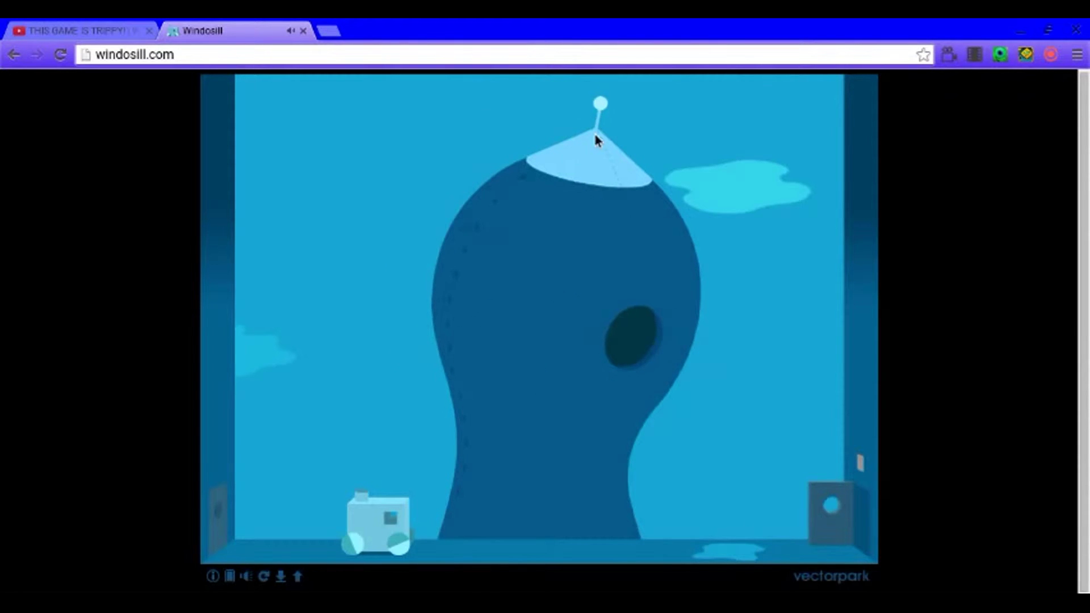
left_click_drag(356, 534, 752, 511)
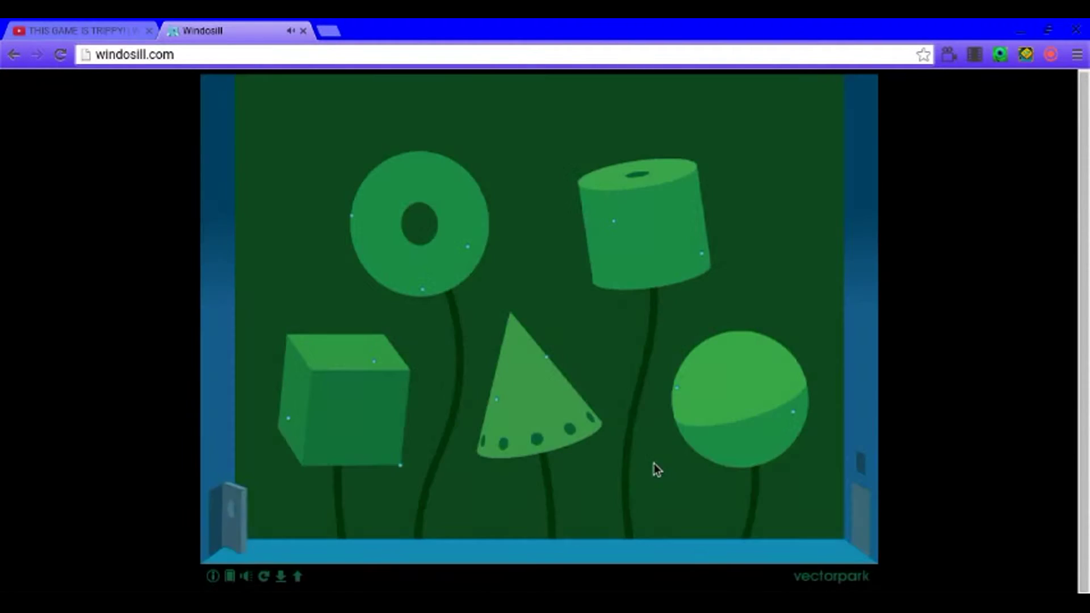
Split the cone, open the cube's flaps, poke the cylinder, and burst the donut twice.
left_click(541, 415)
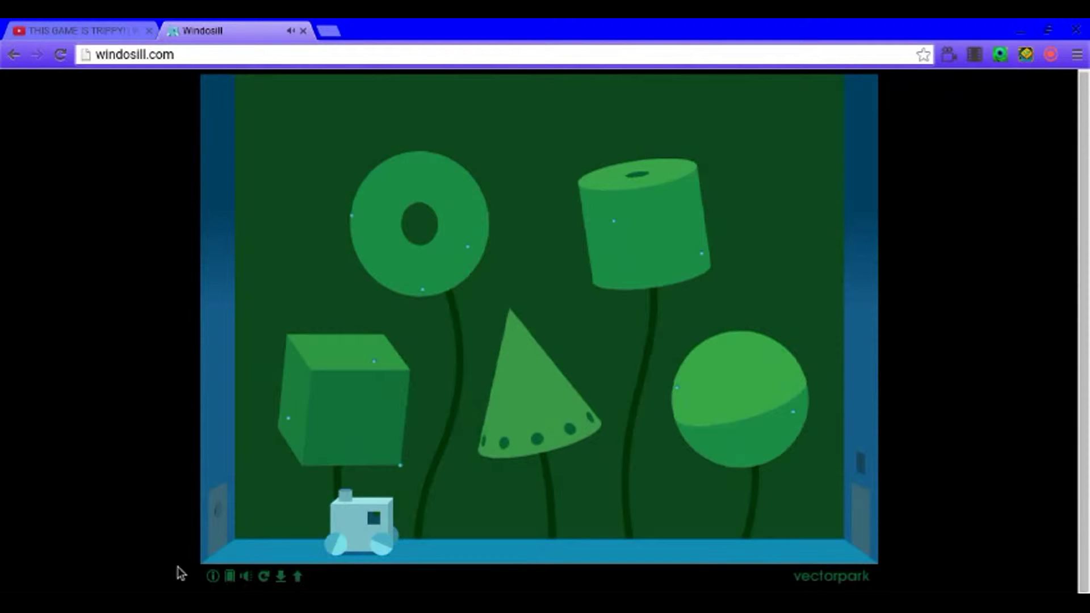
left_click(331, 434)
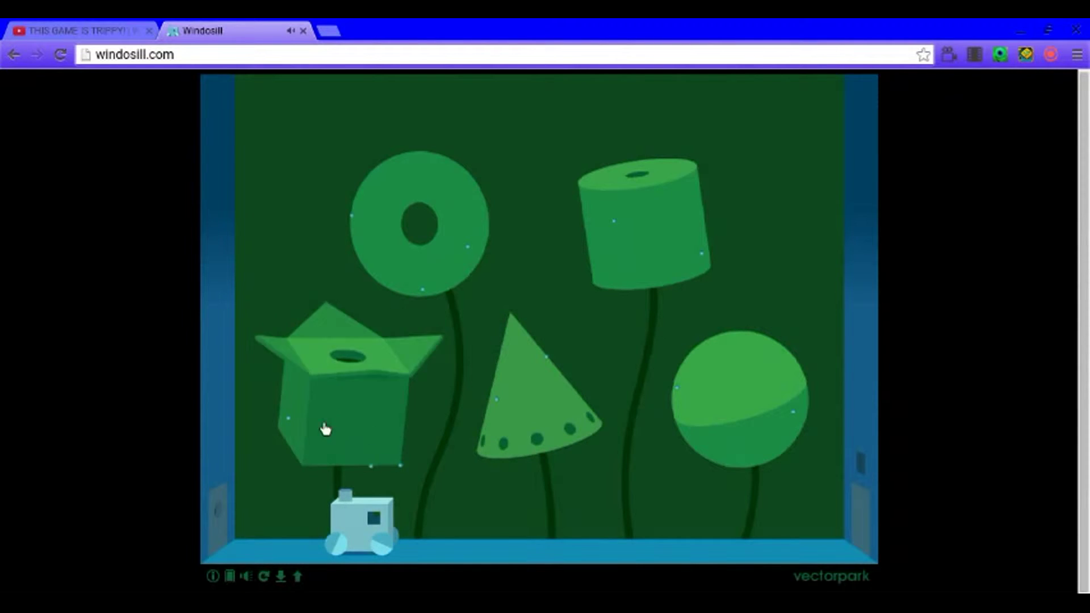
left_click(344, 400)
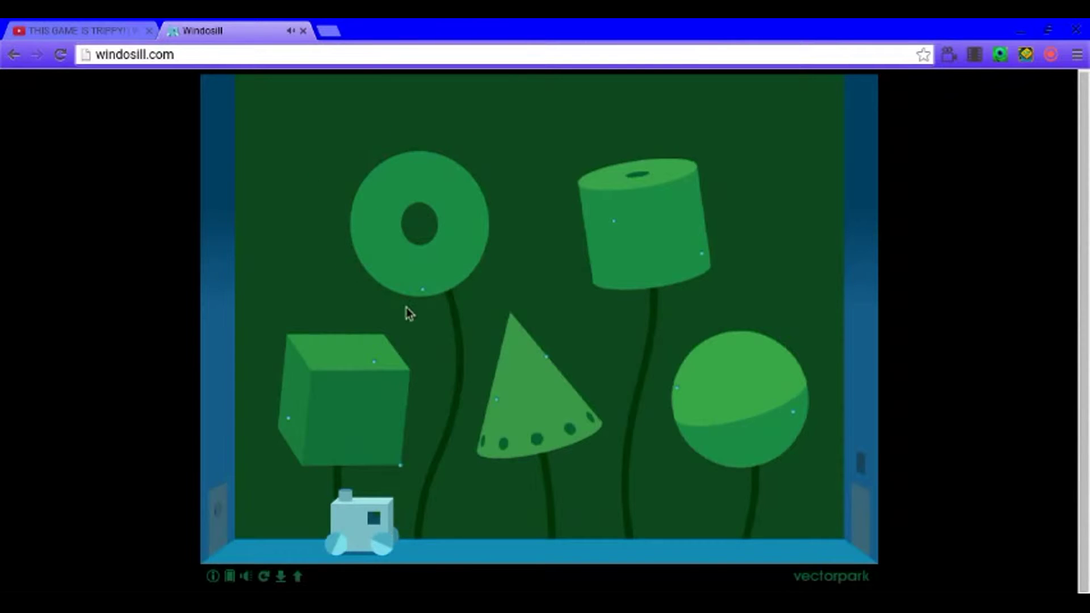
left_click(424, 290)
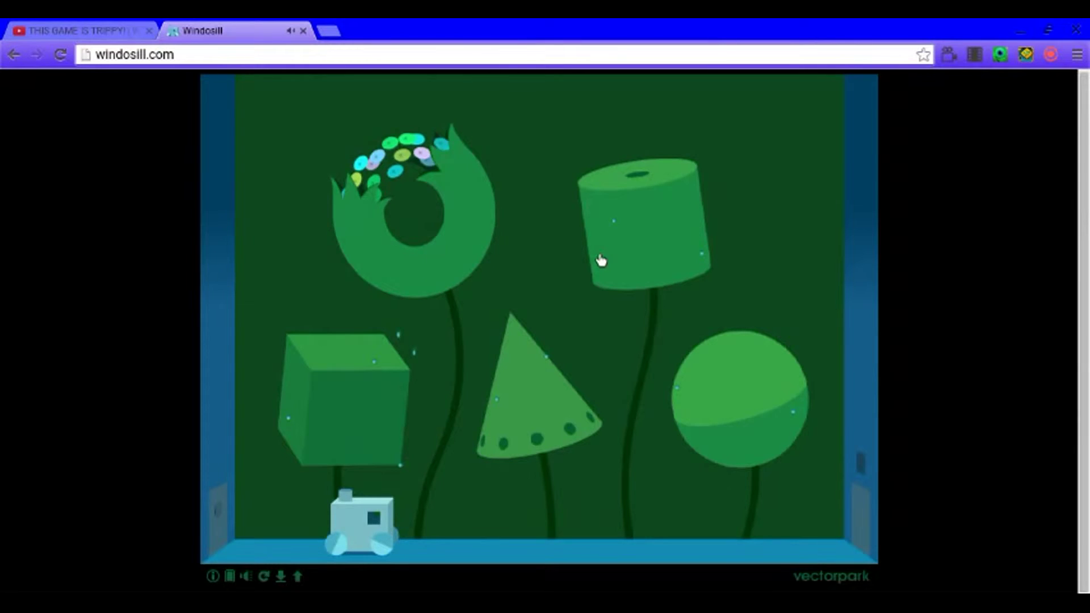
left_click(681, 213)
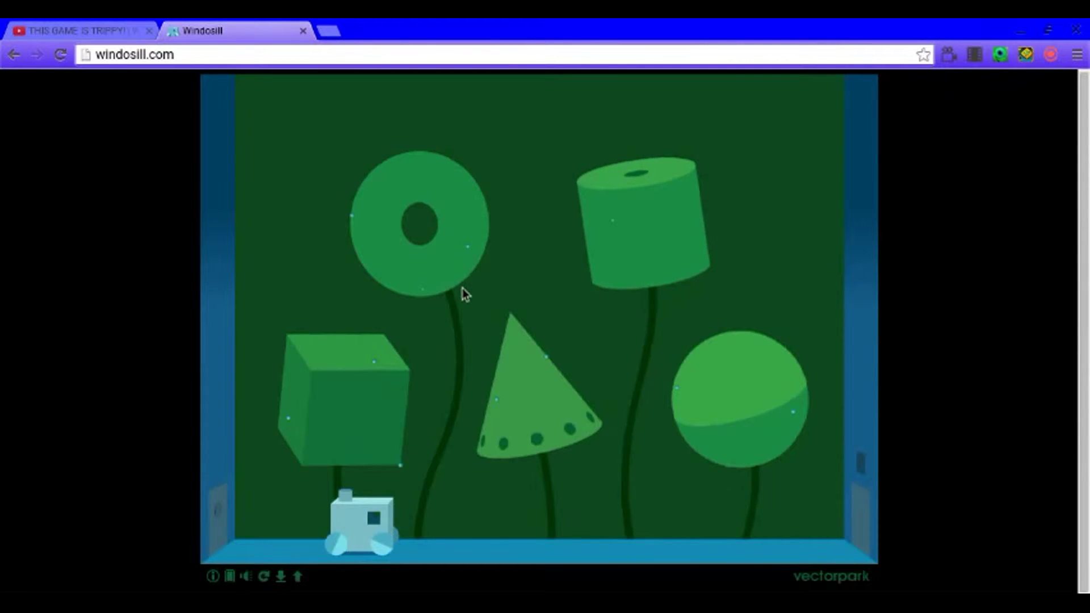
left_click(460, 288)
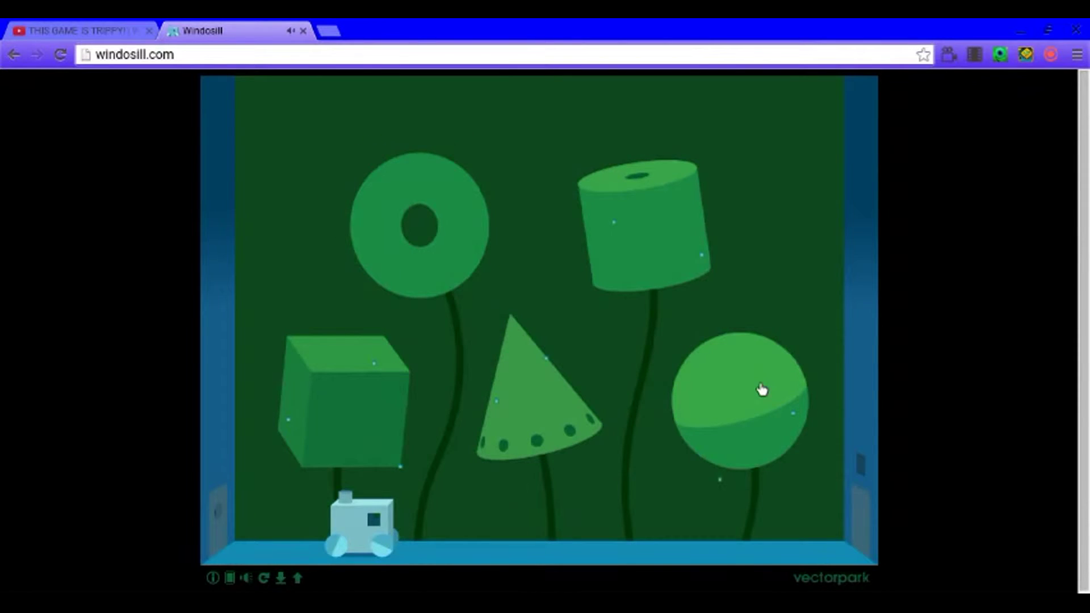
Open the green sphere and pop out its orange, cyan, purple and white balls.
left_click(739, 400)
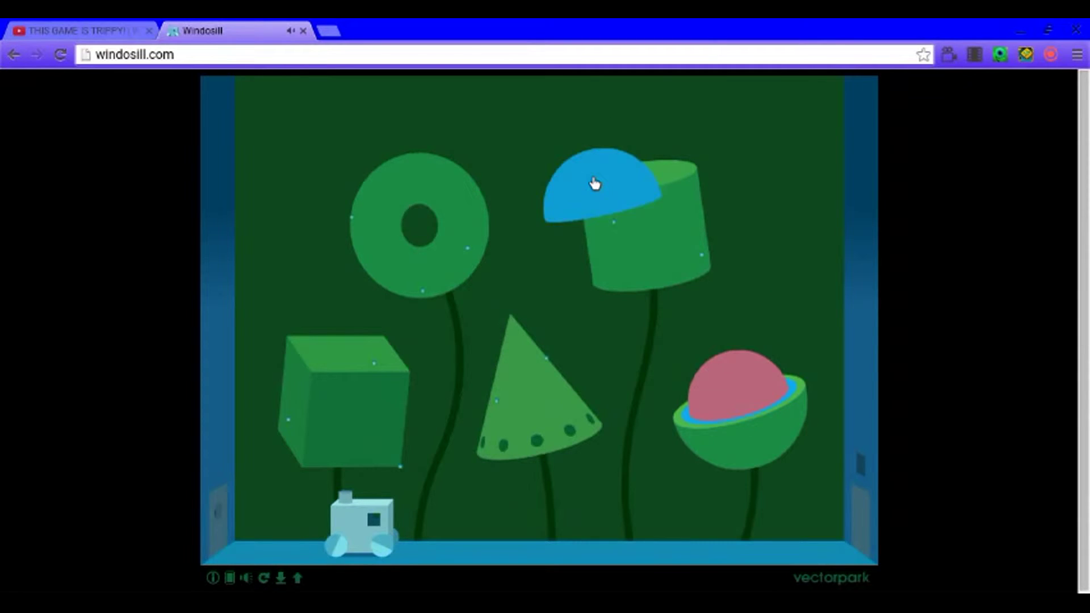
left_click_drag(596, 182, 744, 398)
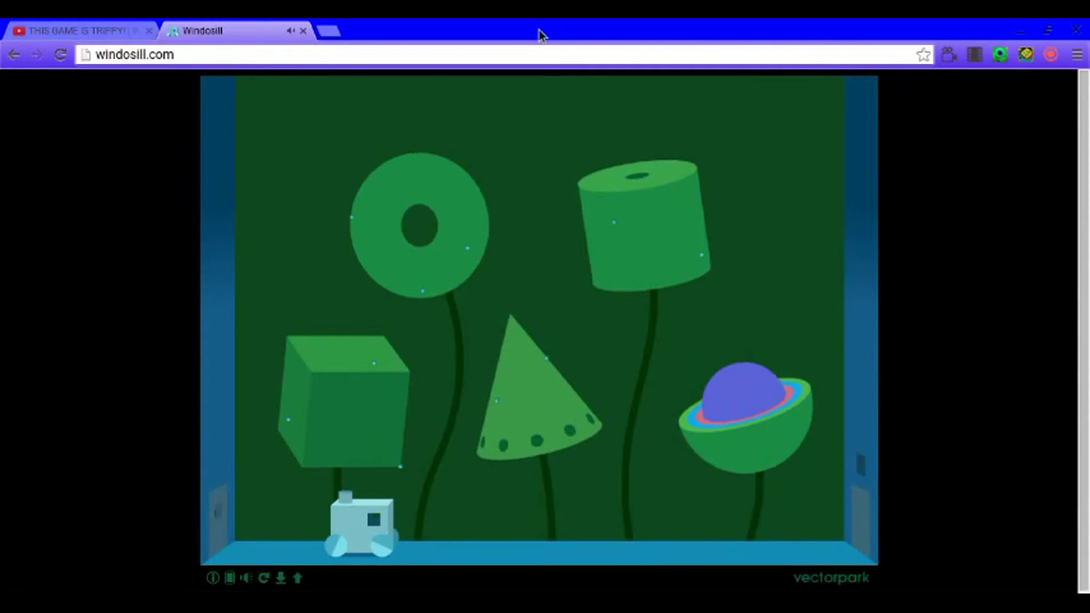
left_click(719, 398)
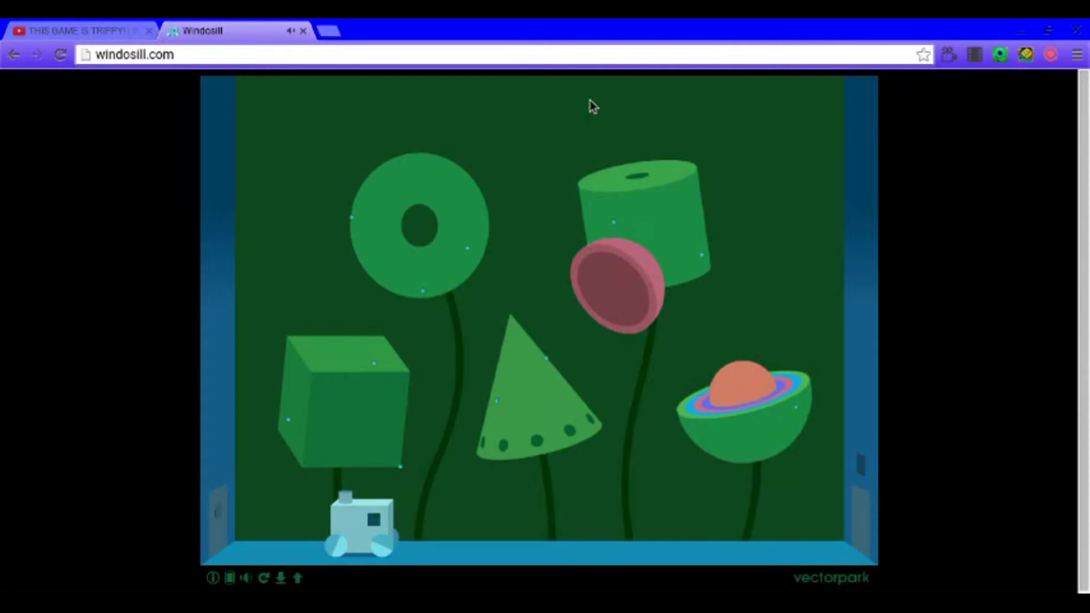
left_click(738, 394)
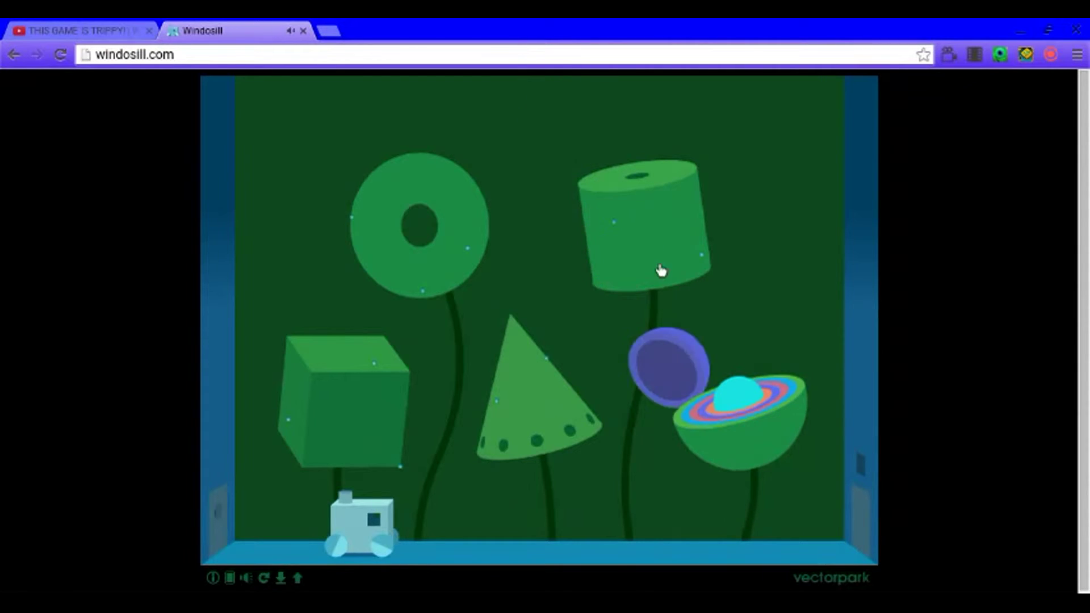
left_click(738, 378)
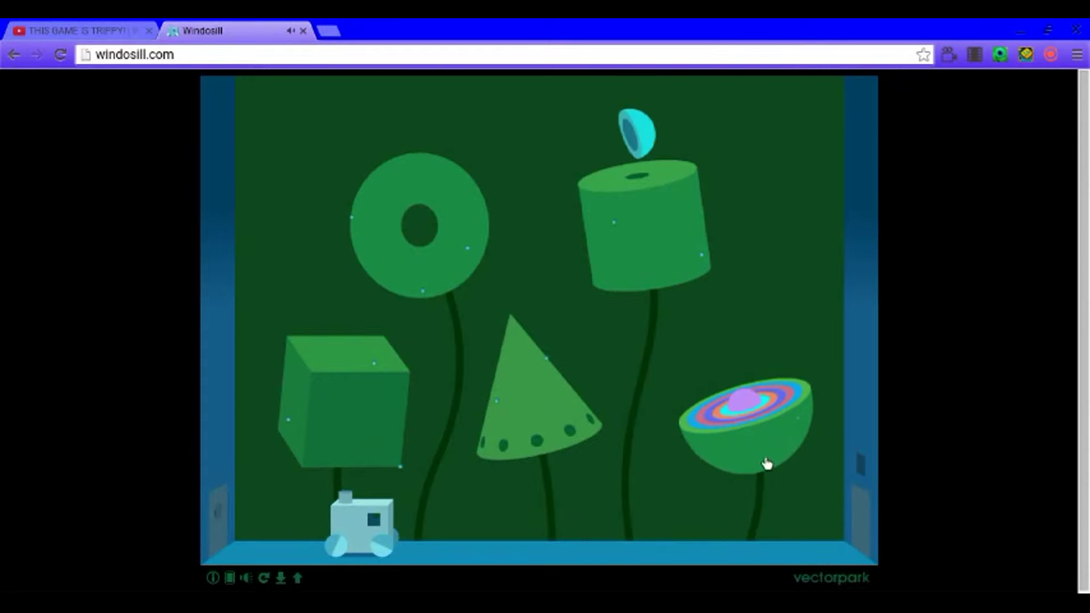
left_click(732, 378)
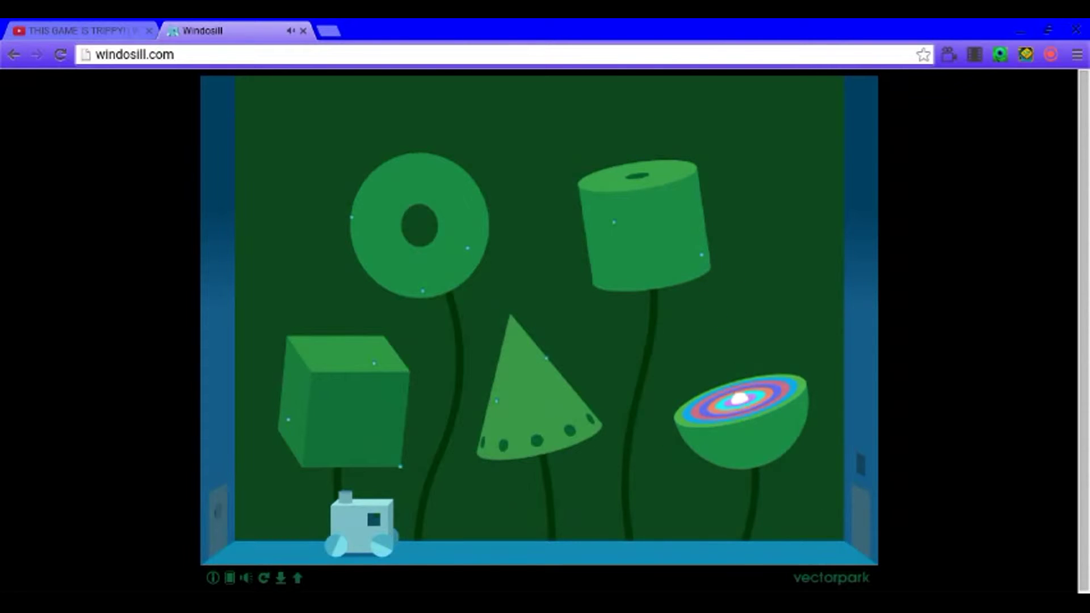
left_click(737, 392)
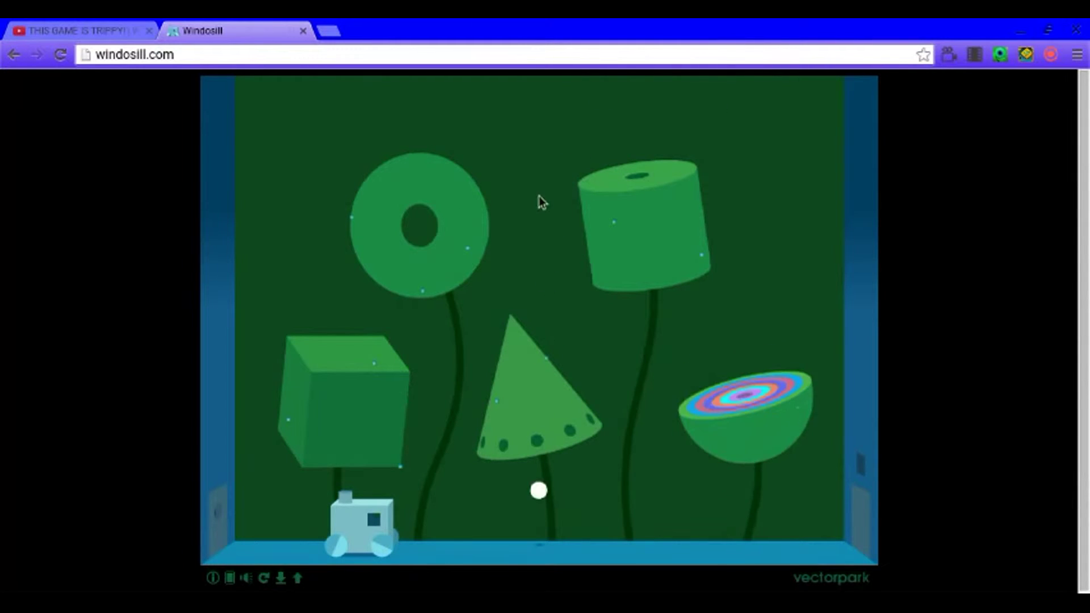
Poke the cone, cylinder and bowl plants, then turn the cylinder into a tiered tower.
left_click(531, 392)
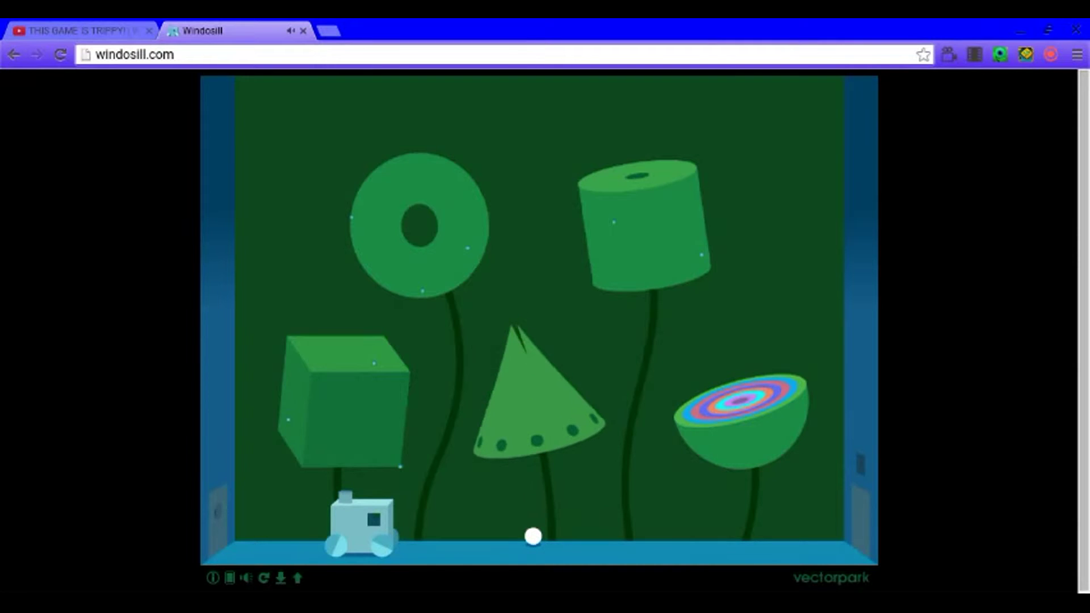
left_click(643, 223)
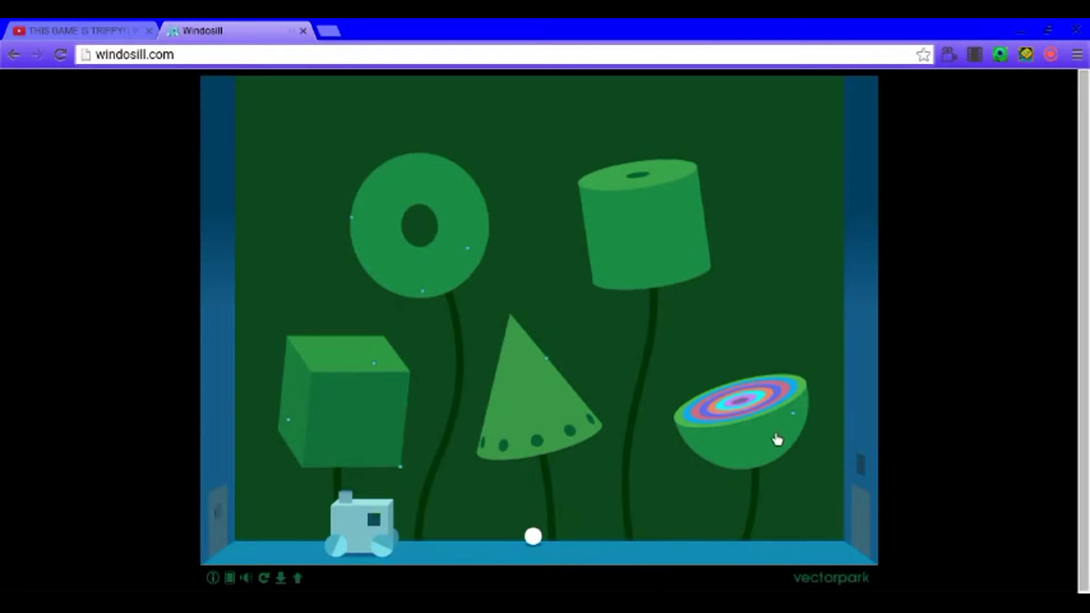
left_click(747, 400)
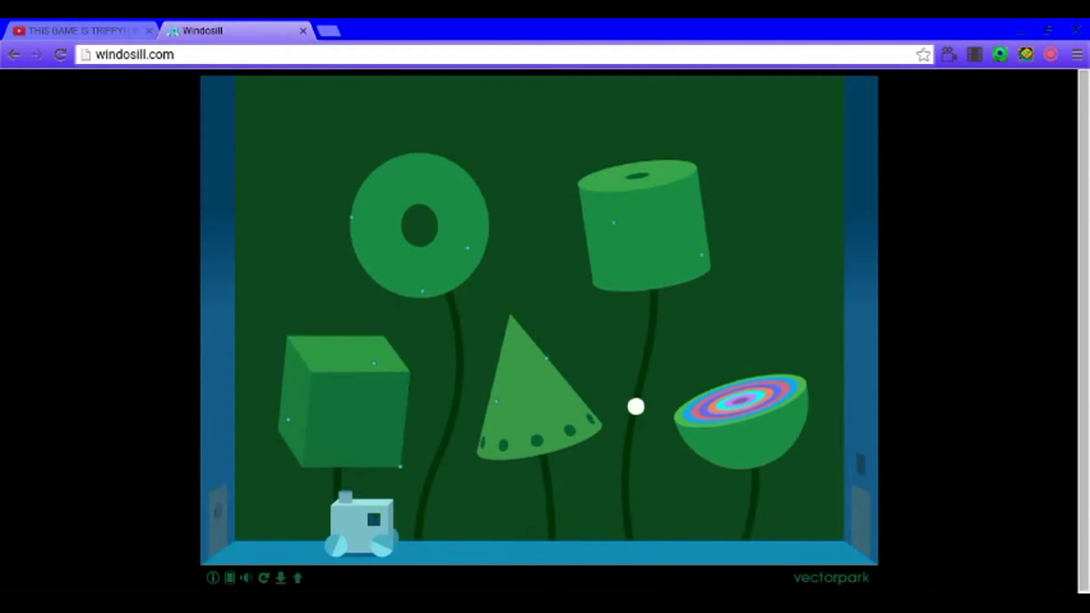
left_click(795, 458)
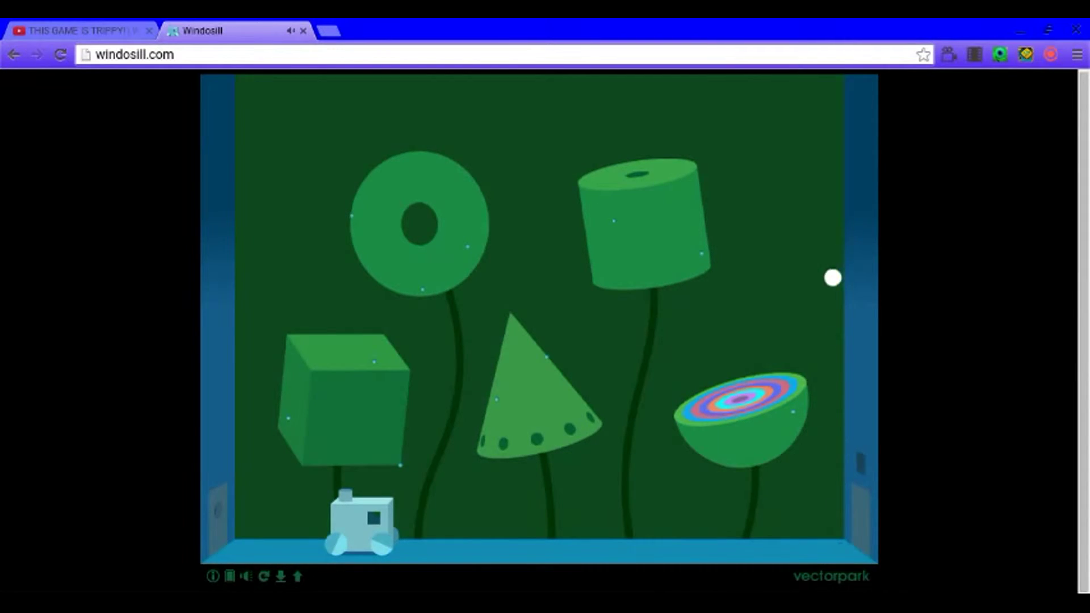
left_click(632, 167)
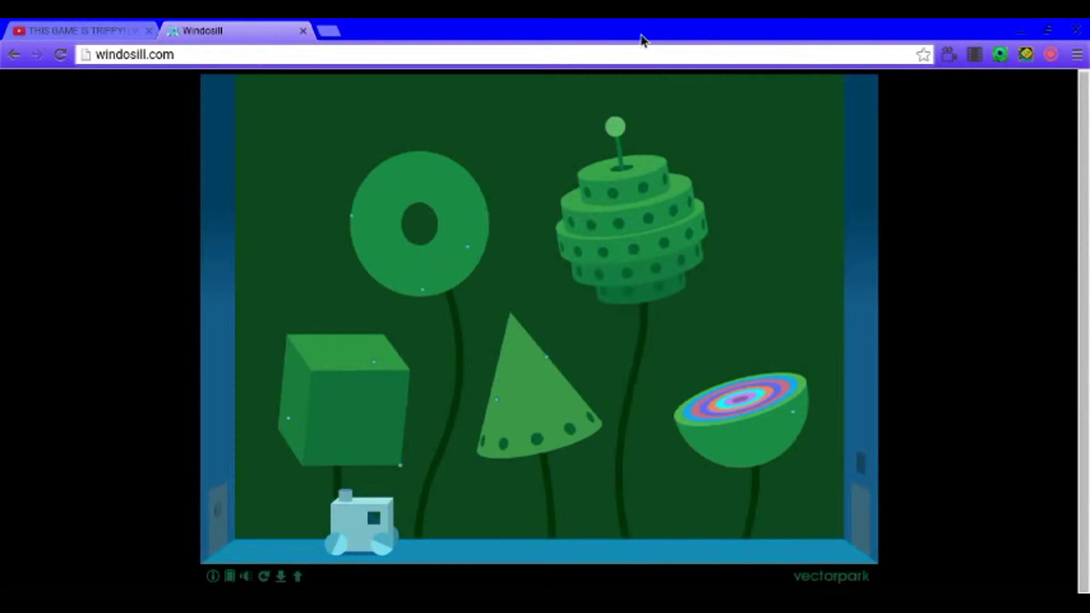
Burst the donut open into a leafy flame-like ring.
left_click(438, 255)
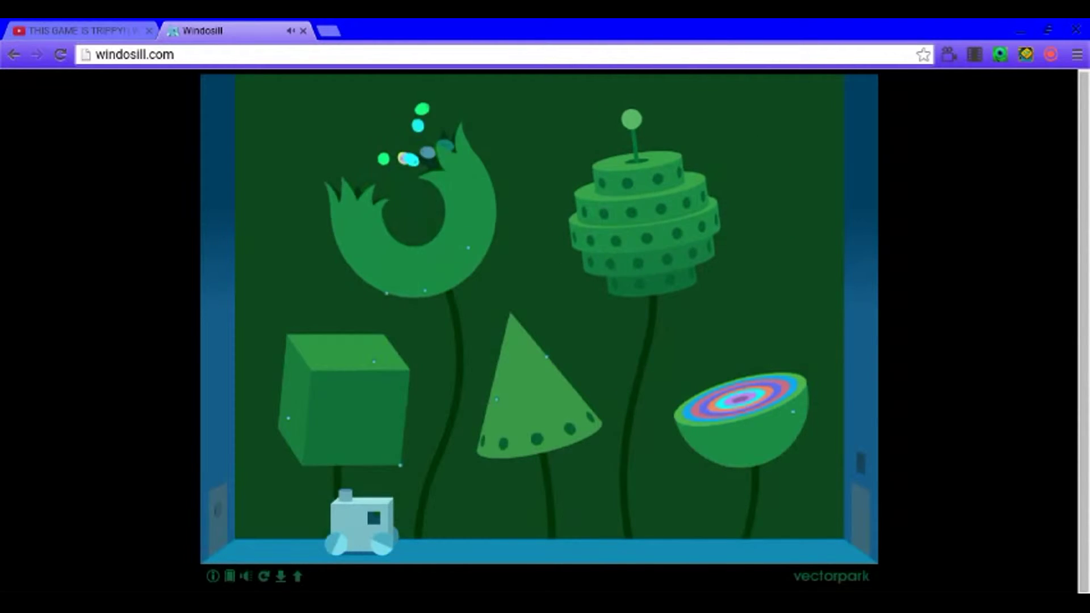
left_click(439, 261)
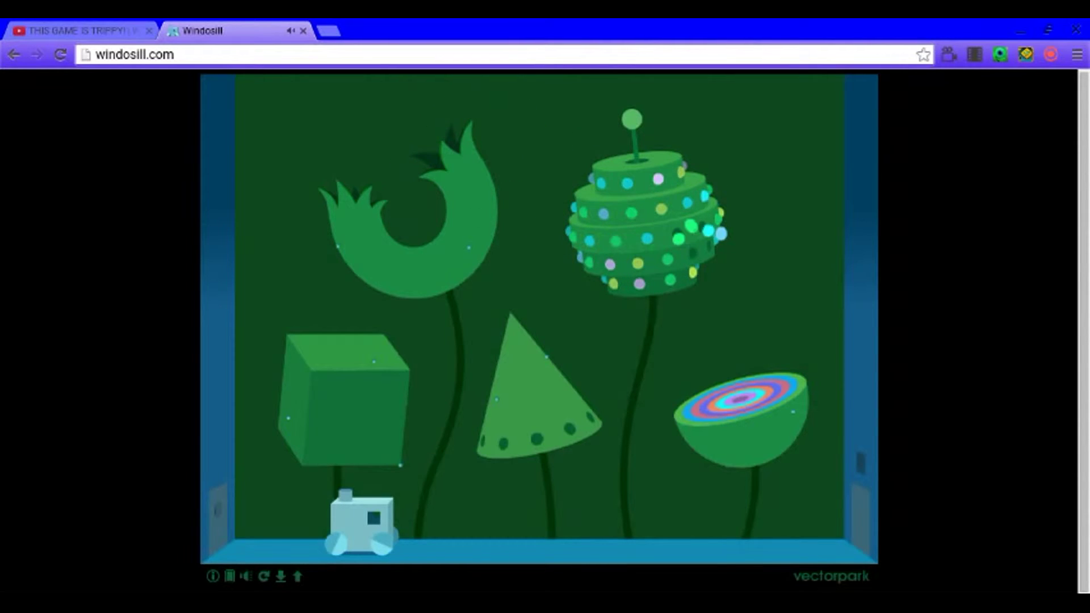
left_click(440, 260)
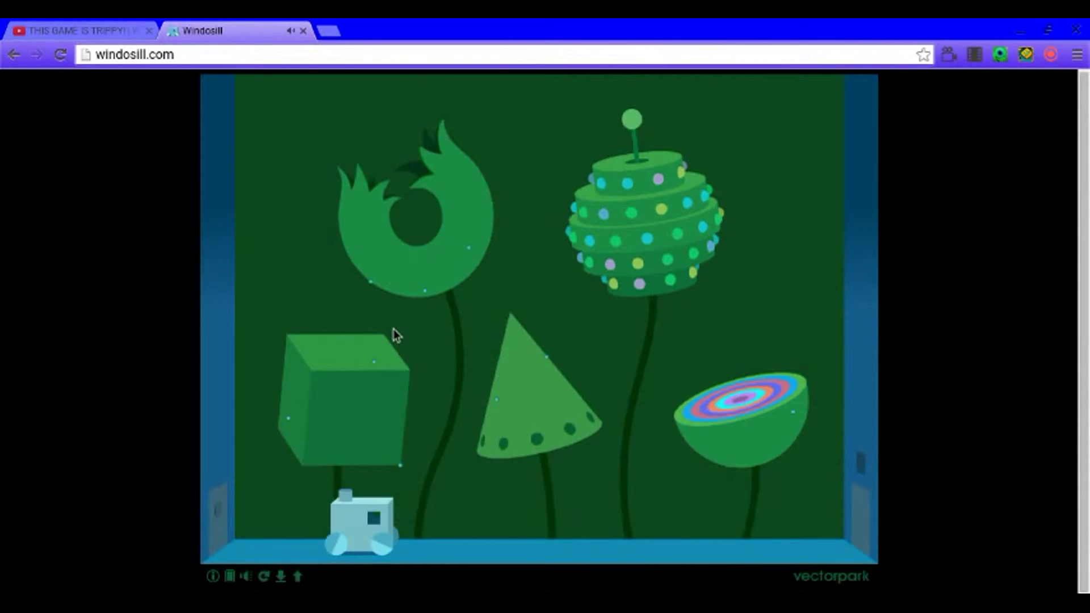
Poke the cone, open the cube's top flaps, and bend the dotted tower toward the cone.
left_click(564, 402)
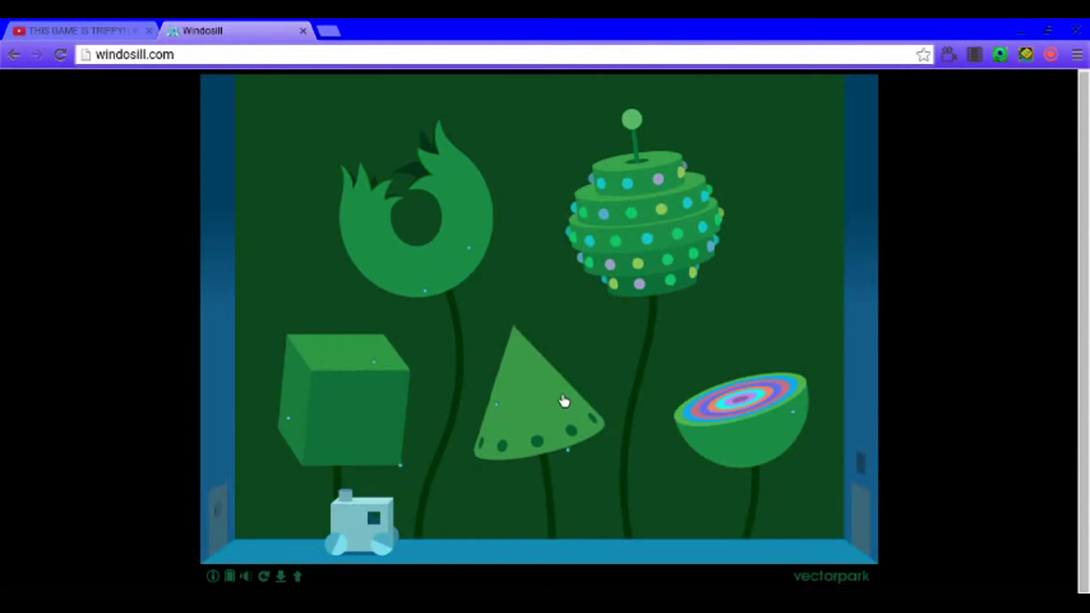
left_click(344, 434)
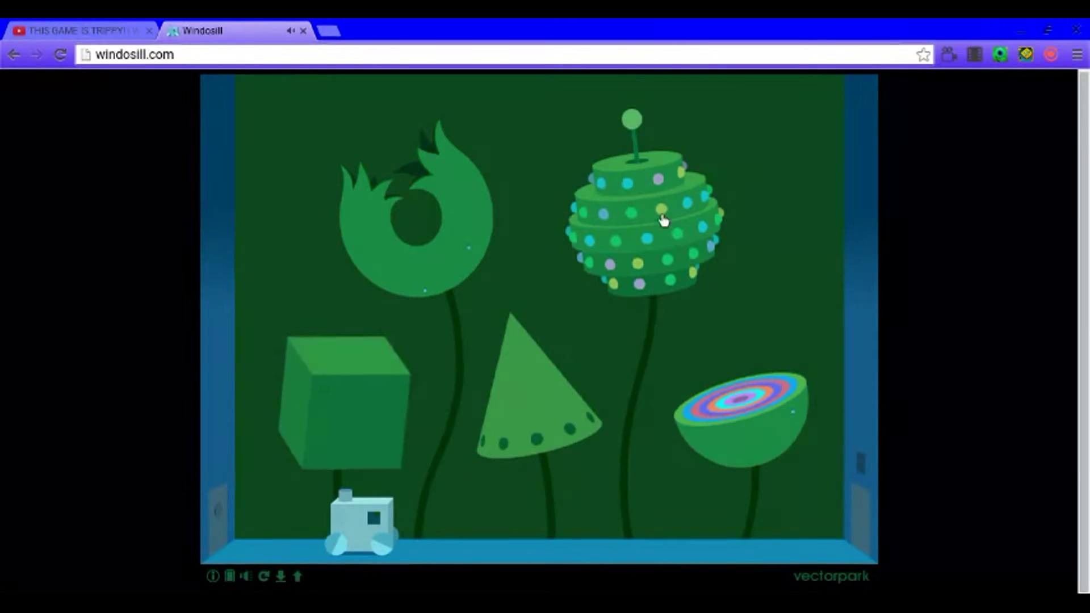
left_click_drag(644, 221, 558, 269)
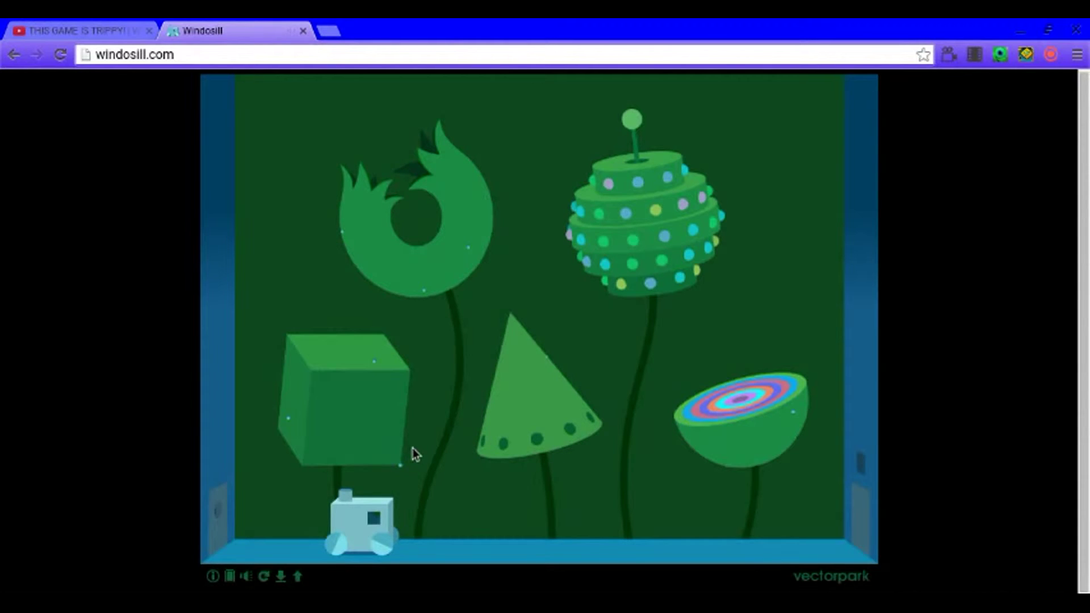
Reopen the cube flaps, drop the toy car, tilt the half-sphere, and light the disco ball.
left_click(362, 436)
left_click(355, 433)
mouse_move(362, 524)
left_mouse_down()
mouse_move(418, 179)
mouse_move(433, 481)
left_mouse_up()
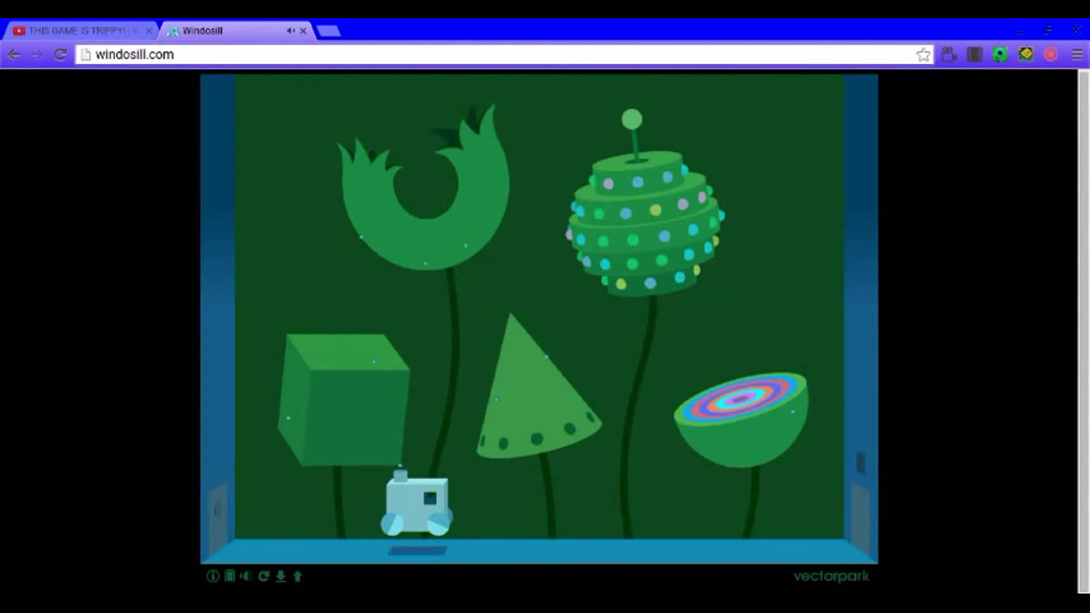
mouse_move(417, 516)
left_mouse_down()
mouse_move(775, 153)
mouse_move(630, 85)
left_mouse_up()
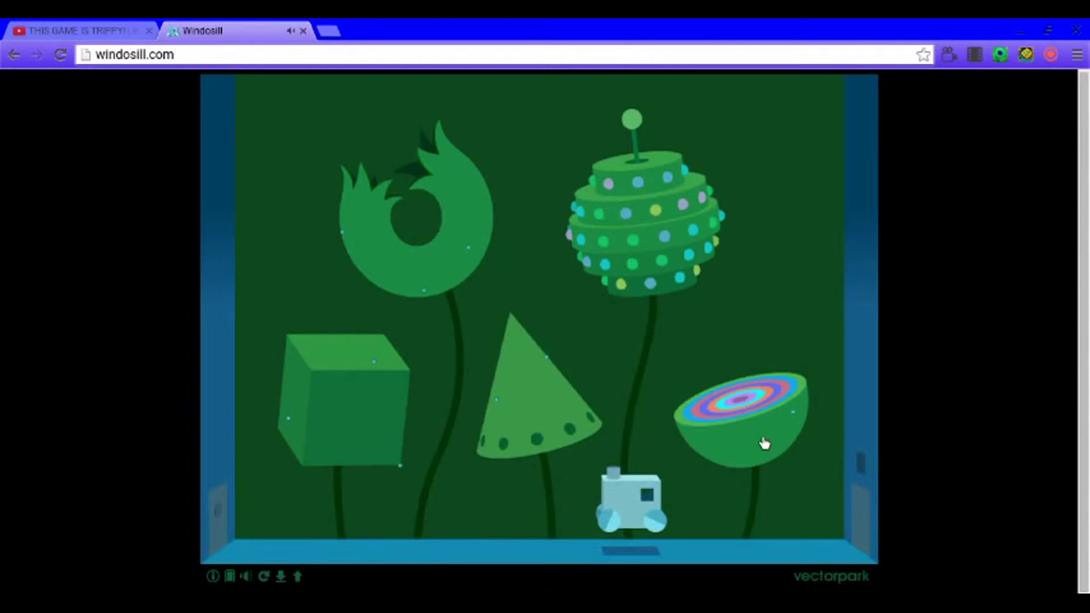
left_click_drag(766, 443, 749, 426)
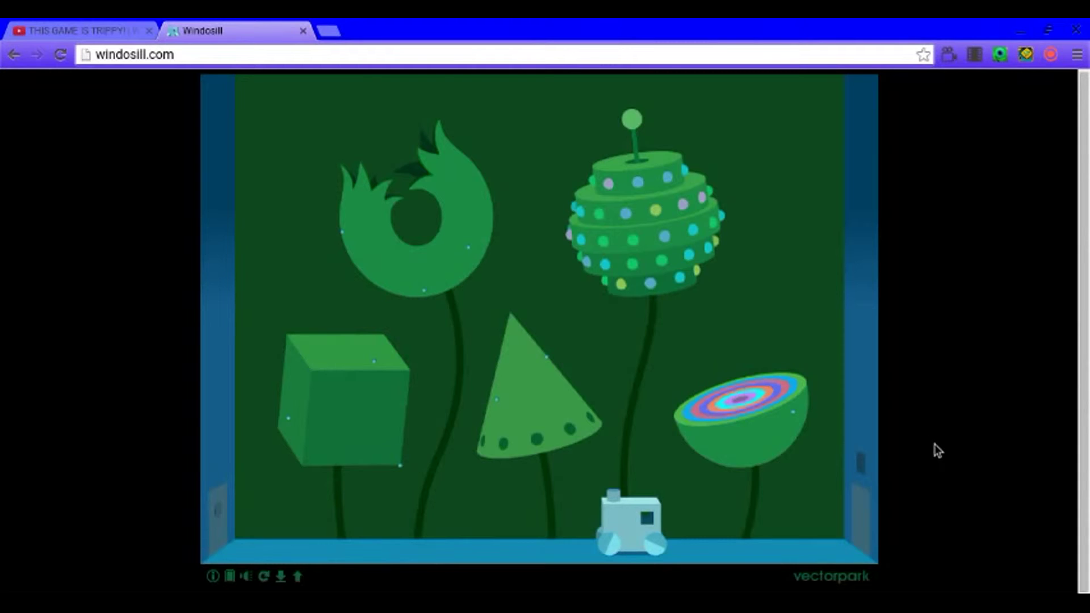
left_click(639, 230)
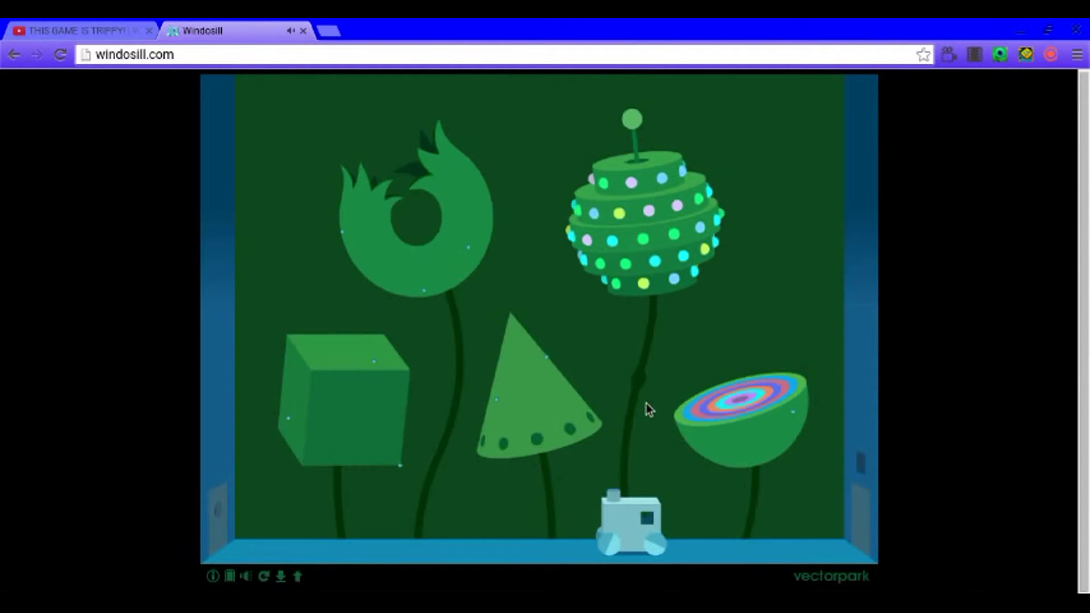
Give the cone a leafy, split tip and open the cube into a box with a hole.
left_click(548, 460)
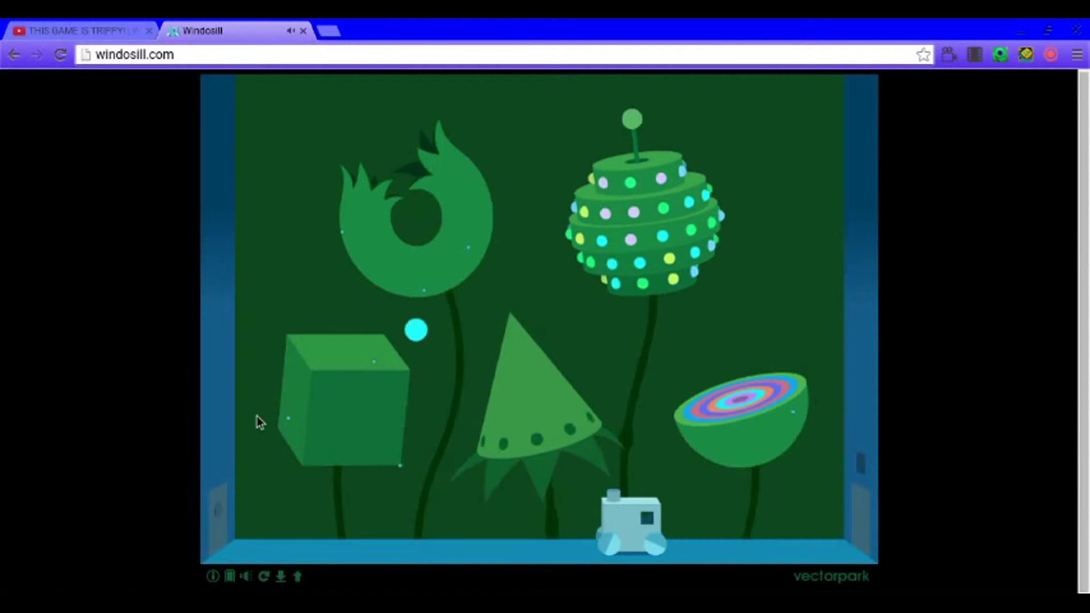
left_click(370, 418)
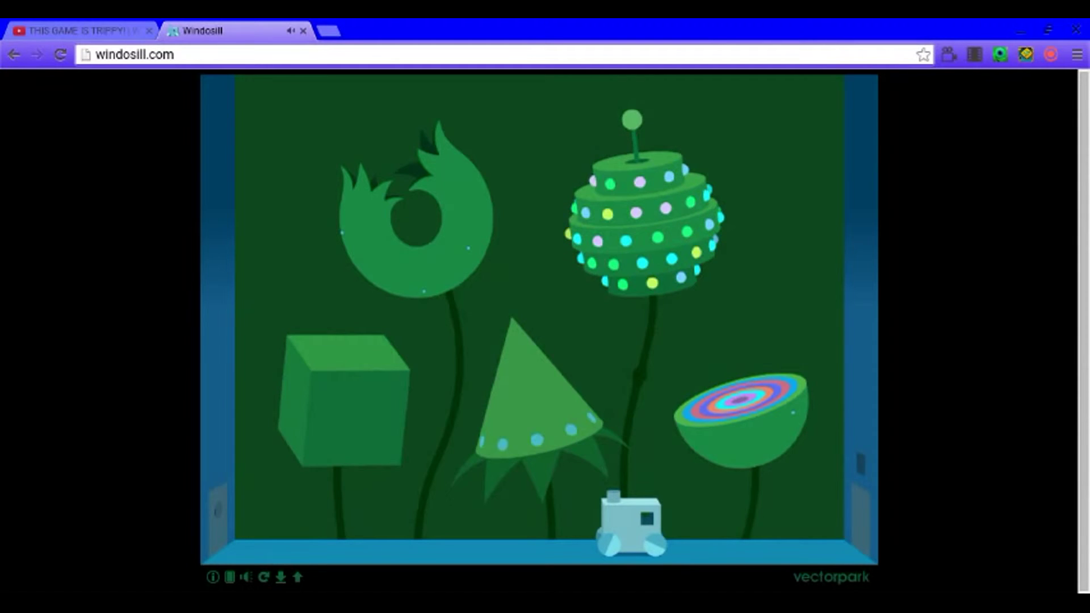
left_click(553, 425)
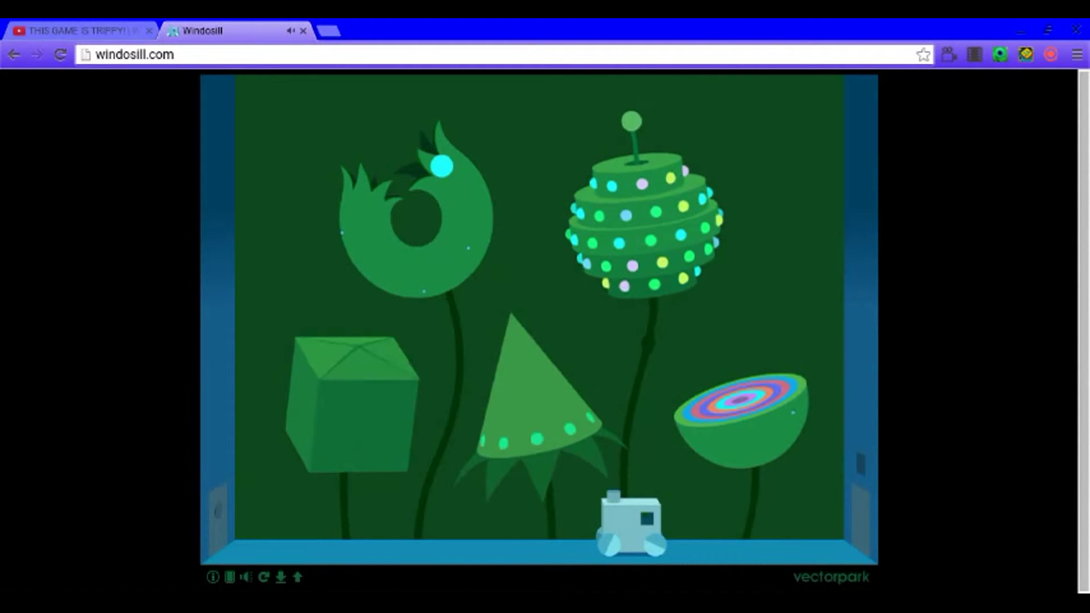
left_click(349, 400)
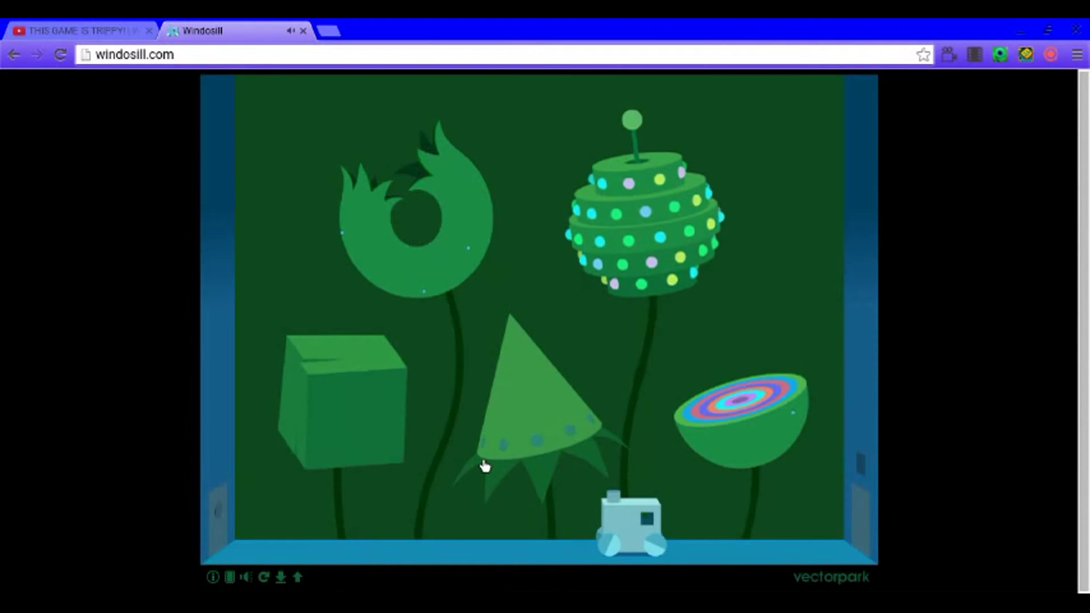
Carry the car onto the cube, push the white block right, and swing the door open.
left_click_drag(633, 543, 350, 460)
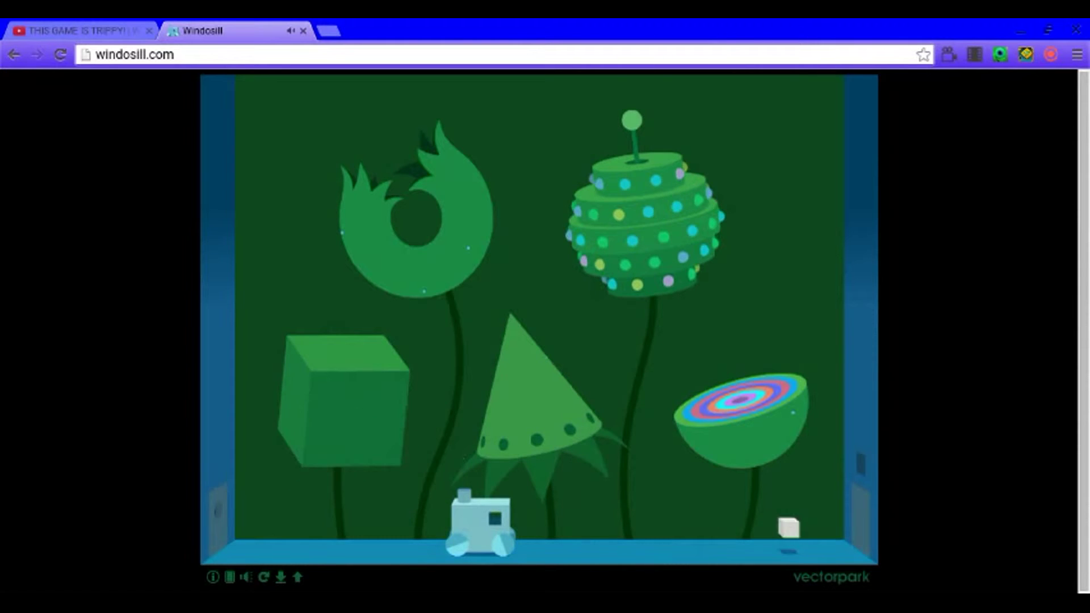
left_click_drag(703, 518, 853, 543)
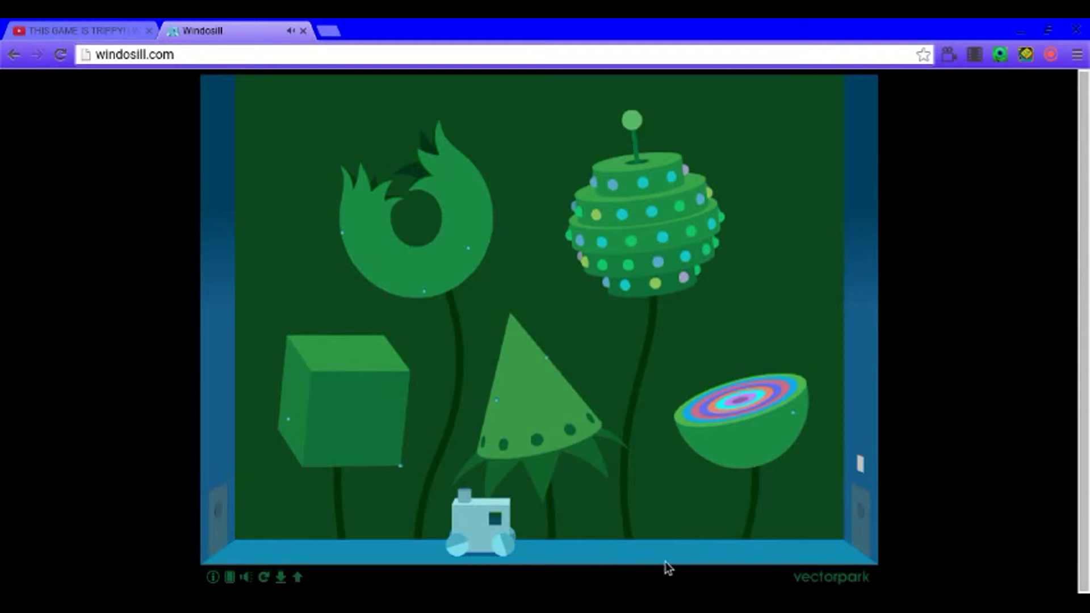
left_click(867, 528)
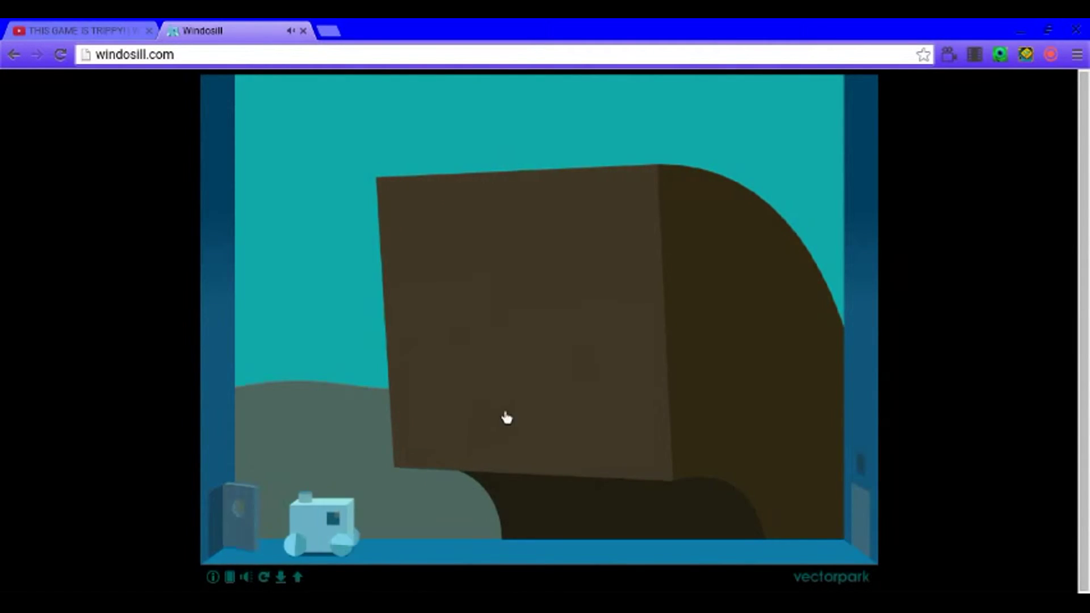
Open the brown head's square eye, green mouth panel, blue fur and small top-right eye.
left_click(506, 418)
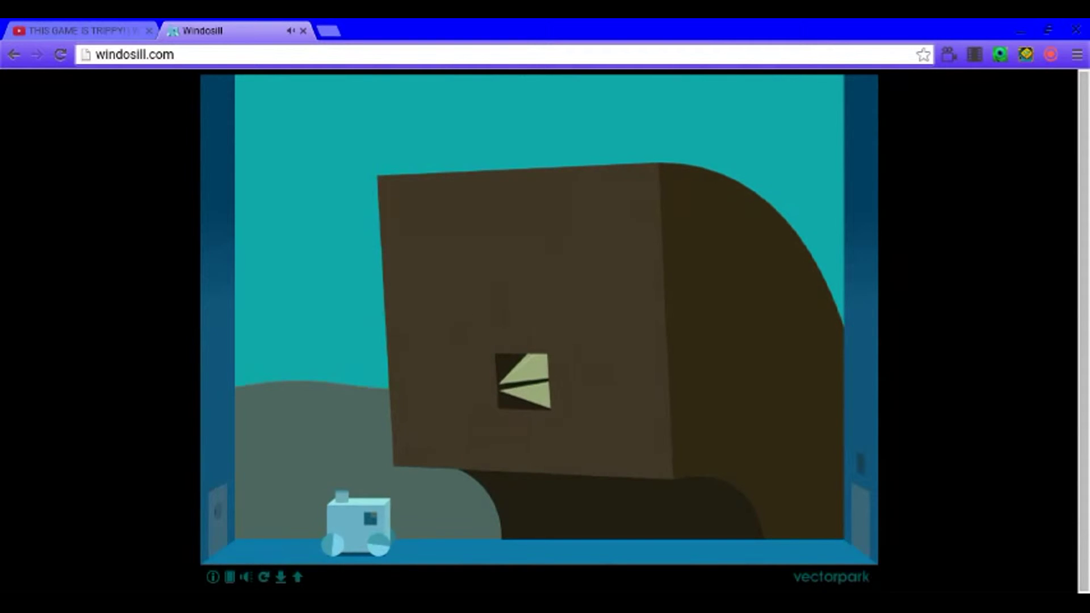
left_click(609, 367)
left_click(598, 272)
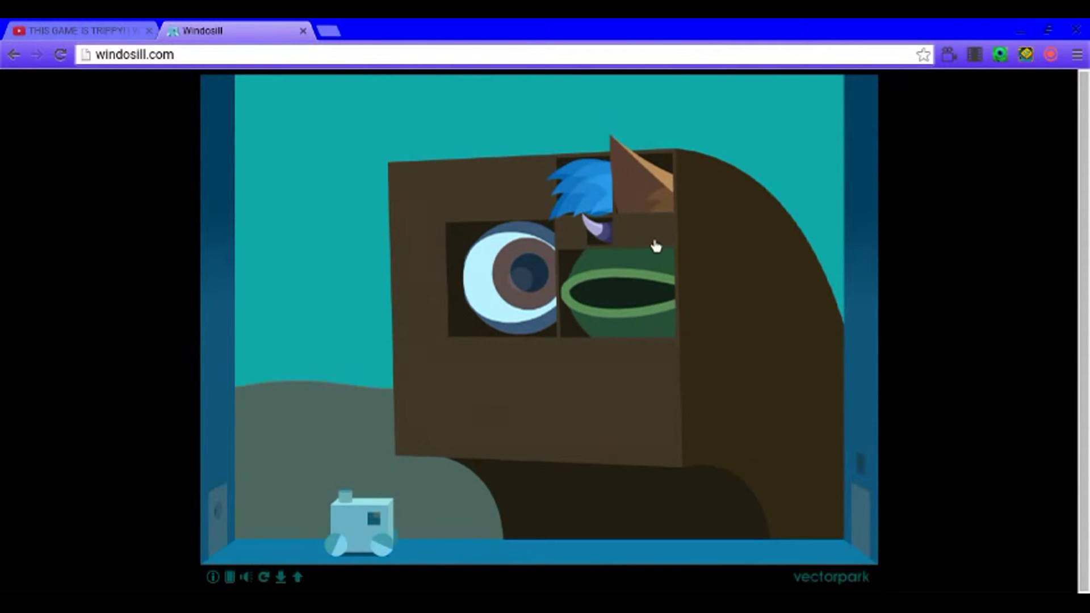
left_click(656, 231)
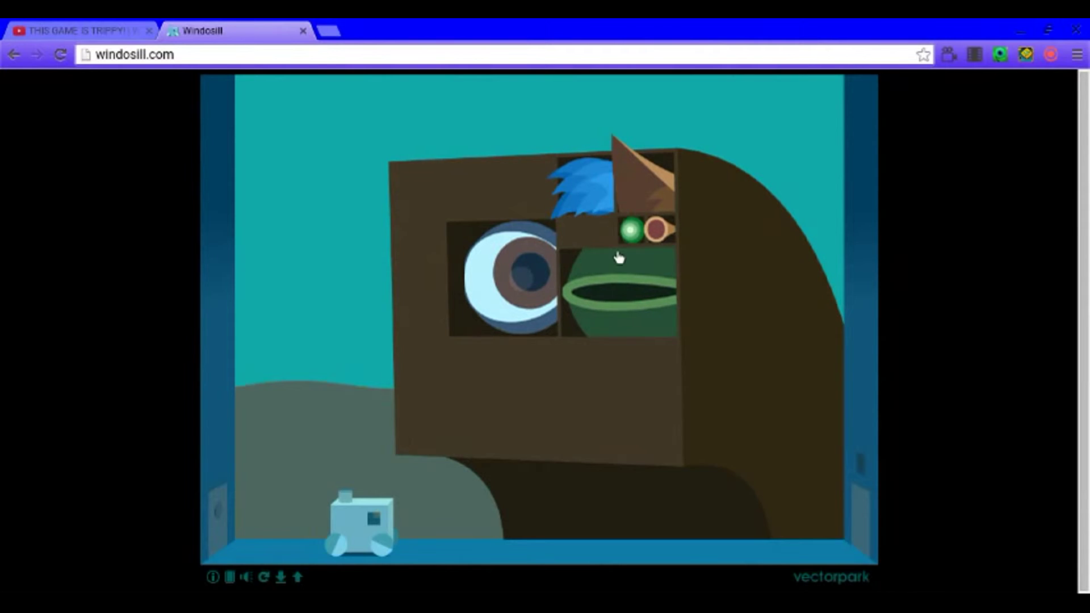
Open the left compartments: eyeball, pig nose, tongue, green square, teeth, zigzag ball, striped rolls.
left_click(510, 385)
left_click(511, 374)
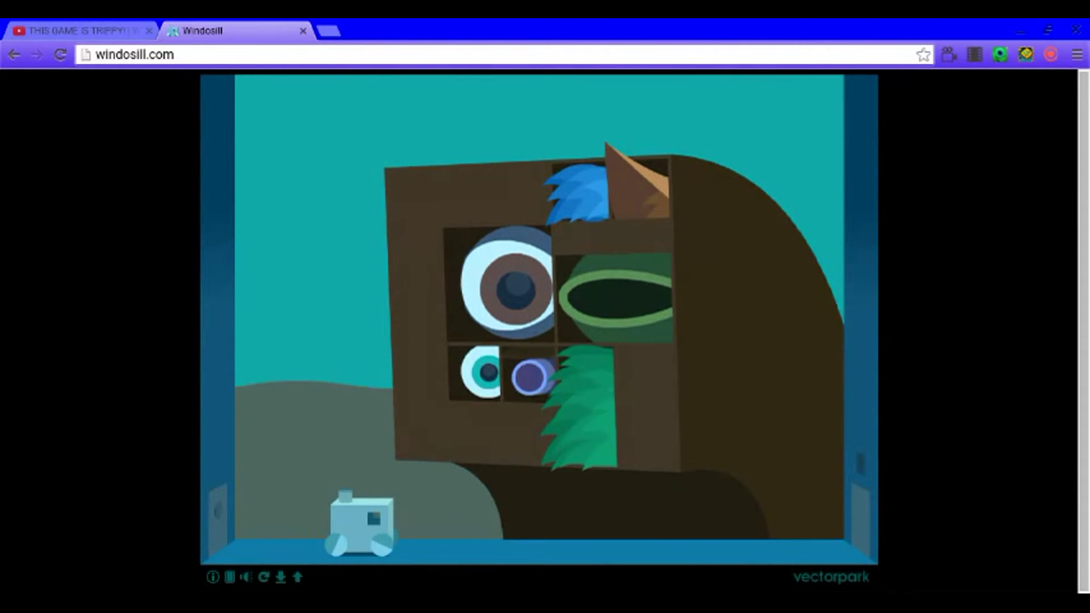
left_click(511, 435)
left_click(492, 439)
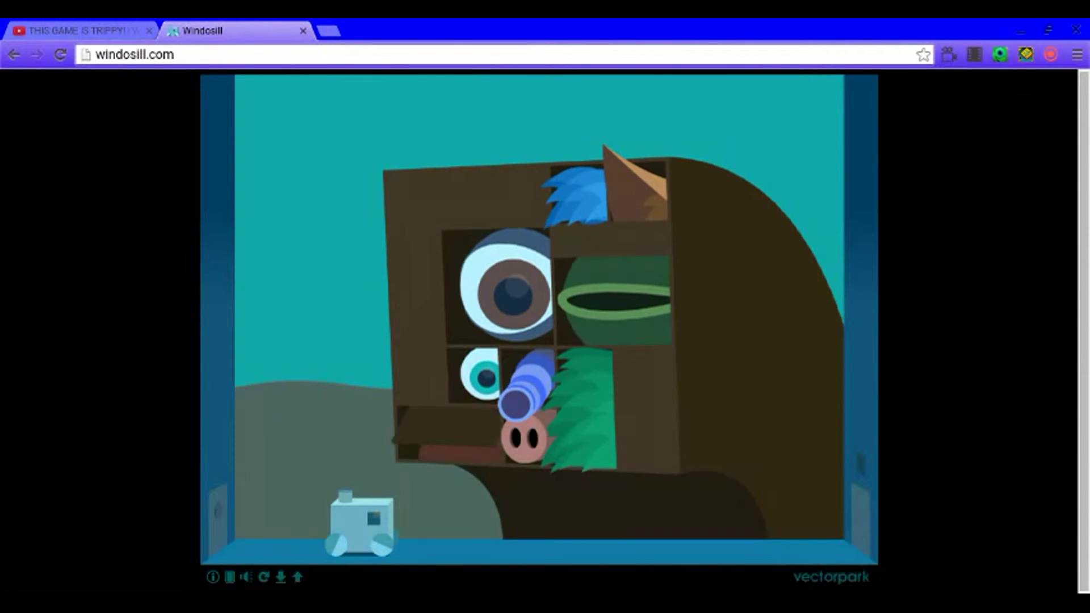
left_click(417, 376)
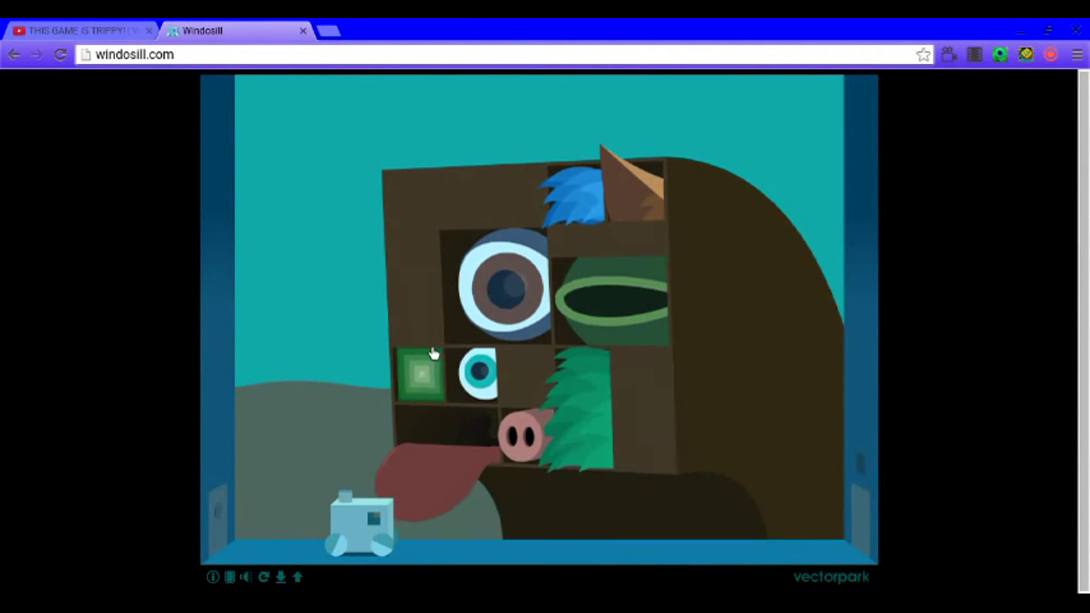
left_click(417, 318)
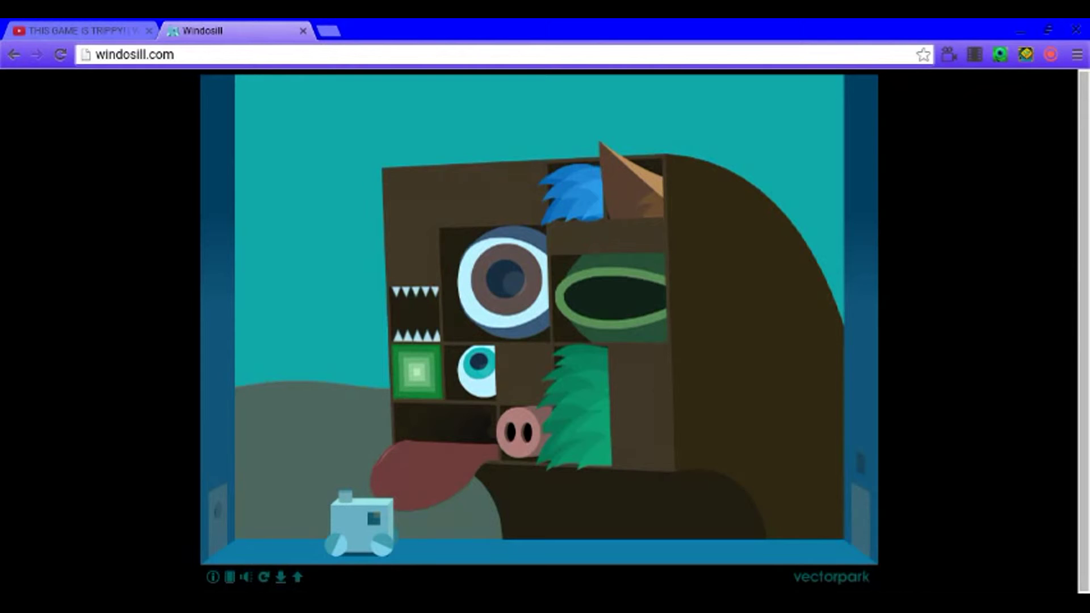
left_click(415, 255)
left_click(417, 221)
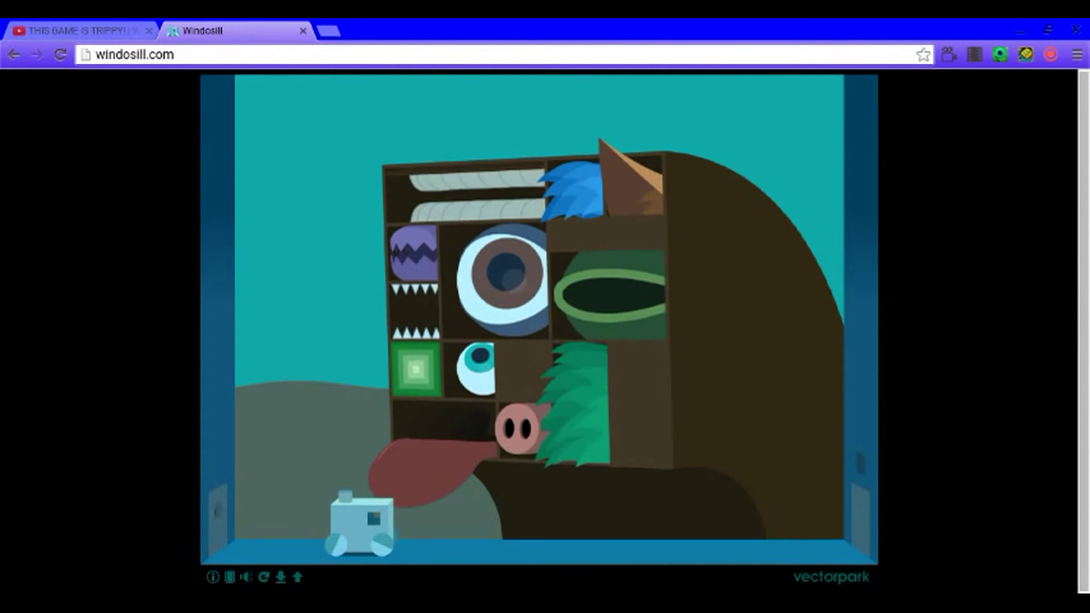
Bring out the blue worm, open the right eye and beak, then close the eye.
left_click(526, 369)
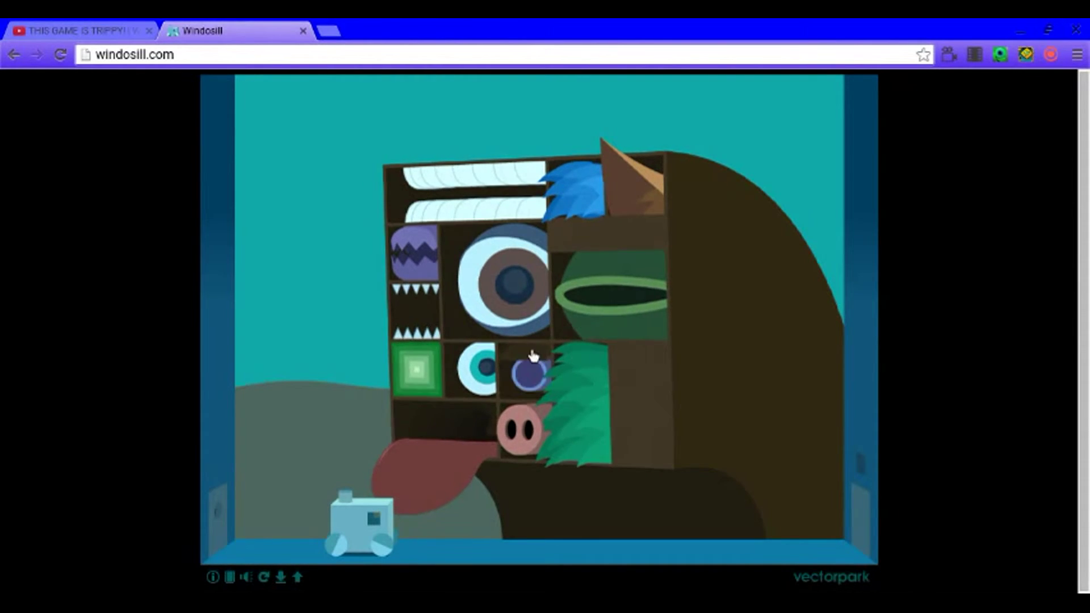
left_click(652, 379)
left_click(647, 434)
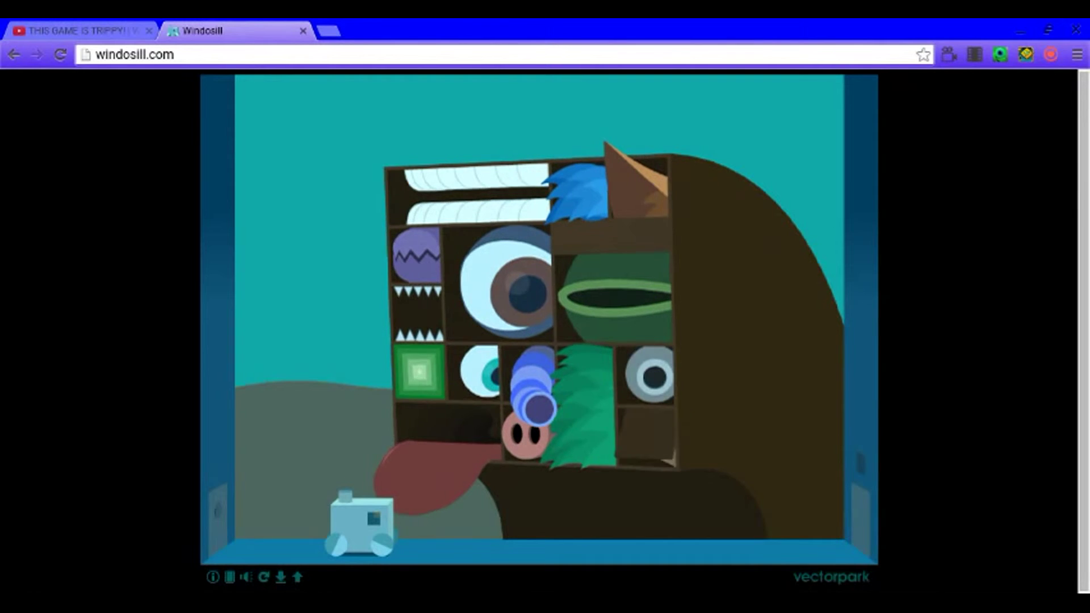
left_click(655, 430)
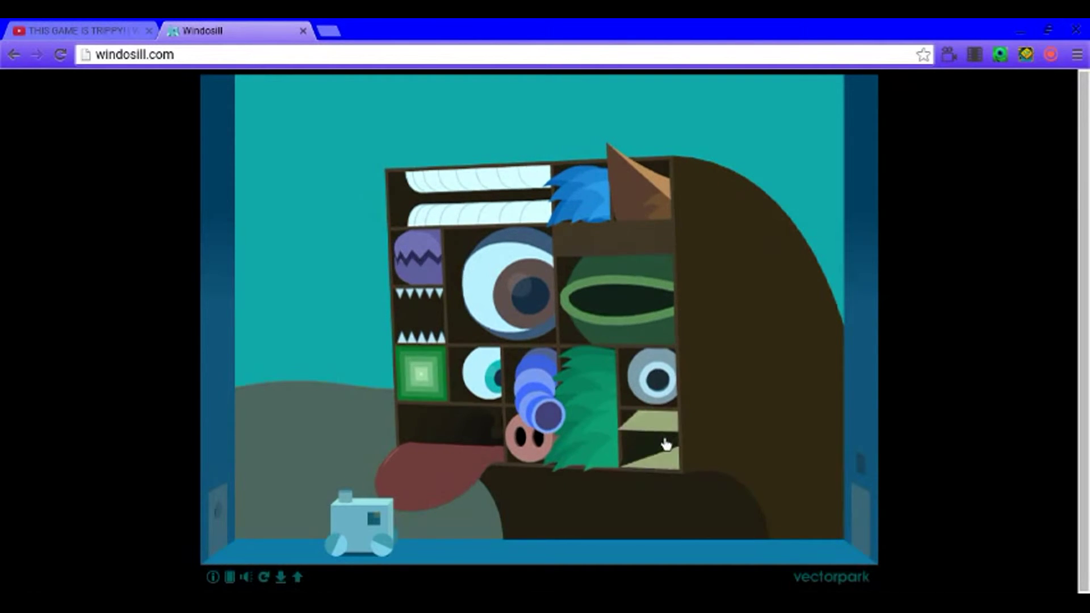
left_click(665, 387)
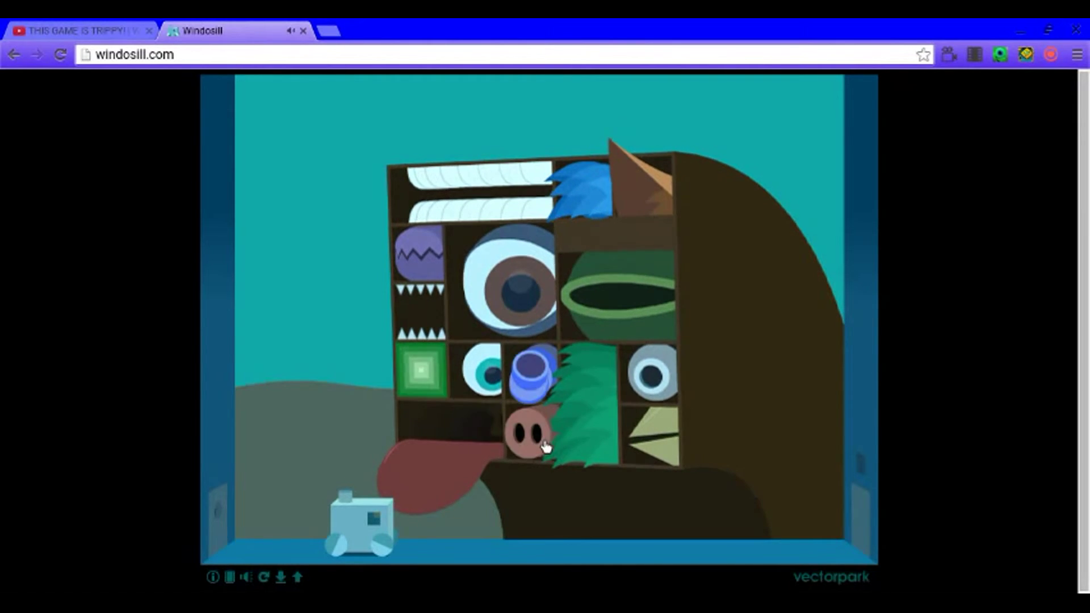
Tip the blue vase over the snout and toggle the large eye blue, then back to brown.
left_click_drag(533, 375, 530, 367)
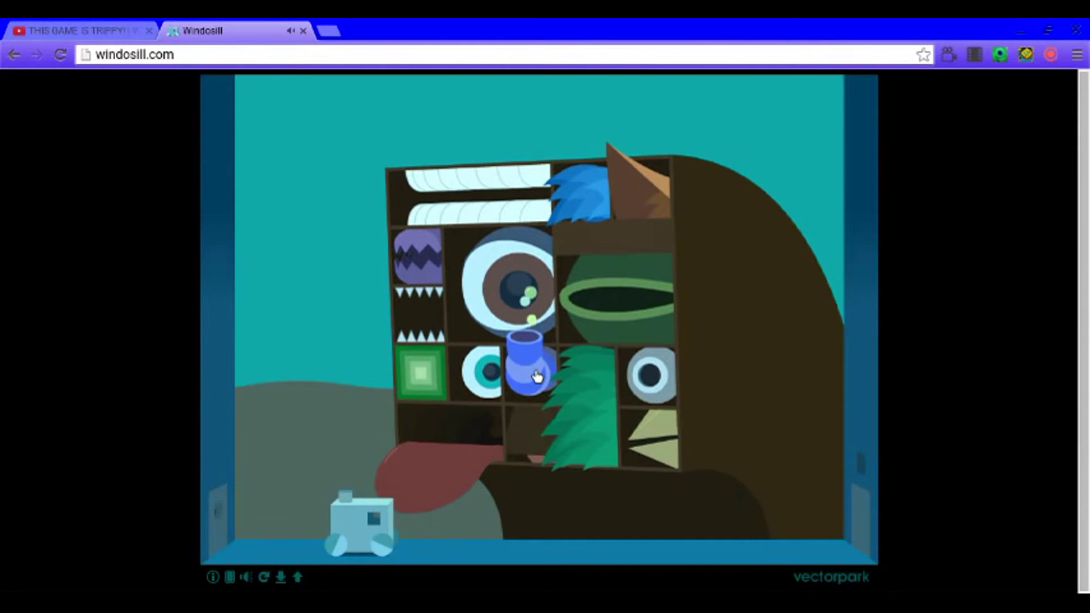
left_click_drag(536, 376, 537, 371)
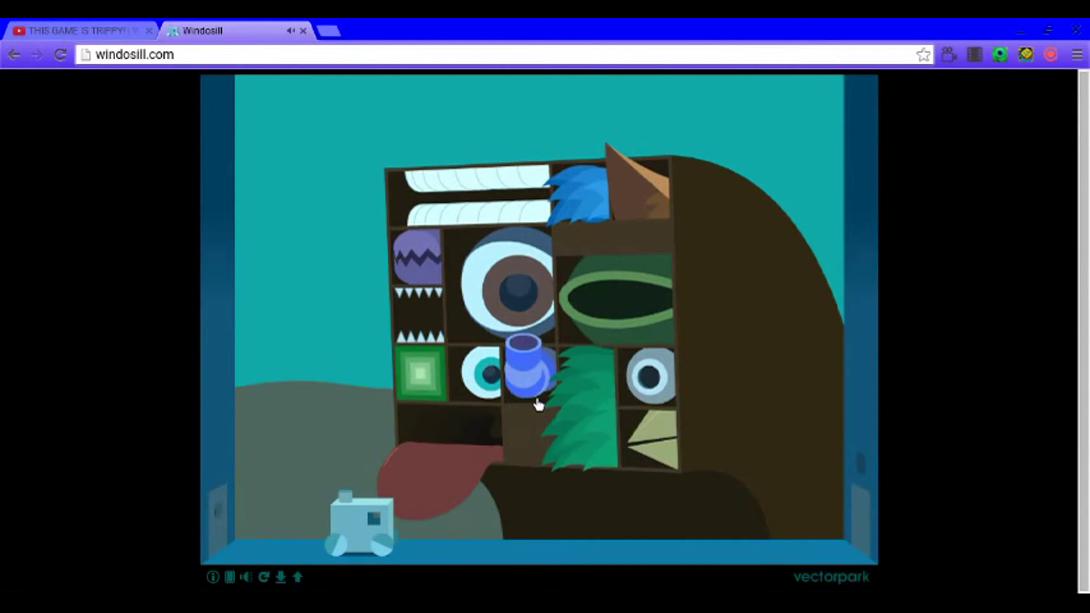
left_click(507, 285)
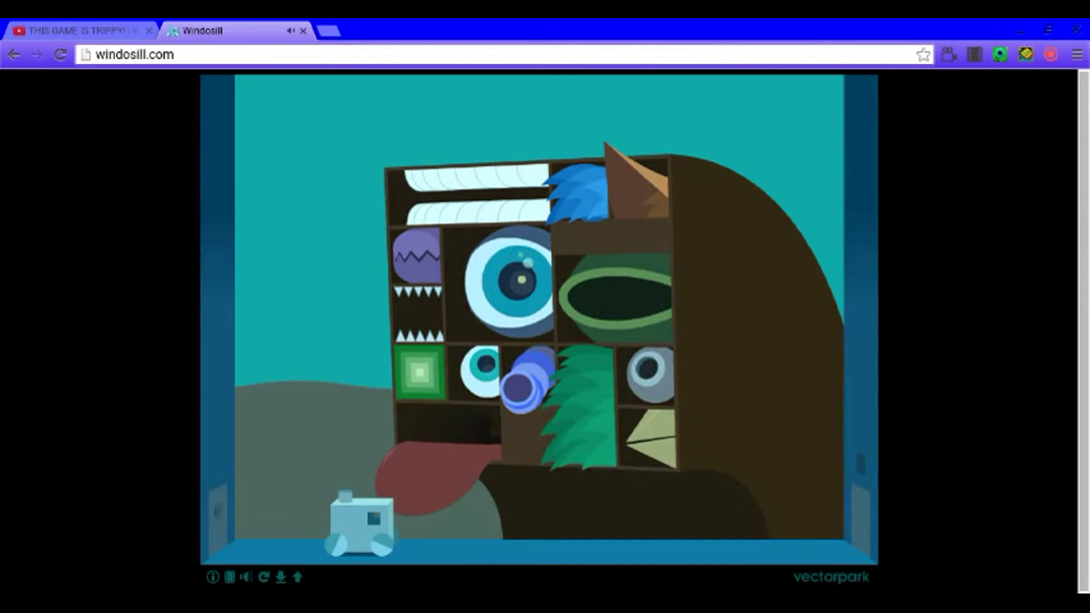
left_click(486, 293)
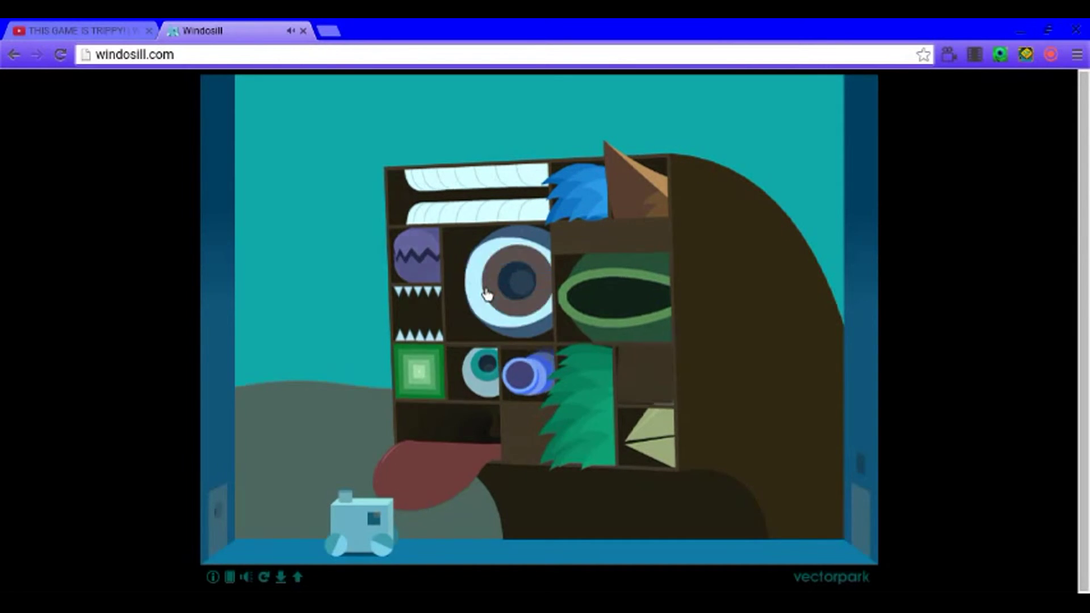
Clear the shelves, shuffle the zigzag egg and fur tuft, and tuck the teal eye away.
left_click(497, 418)
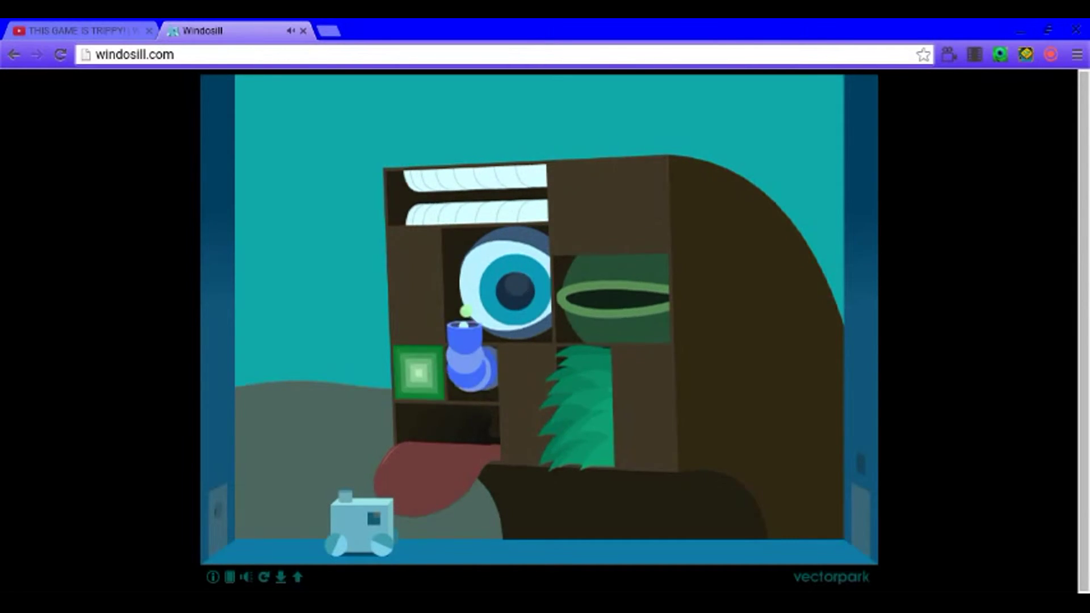
left_click(540, 394)
left_click(429, 330)
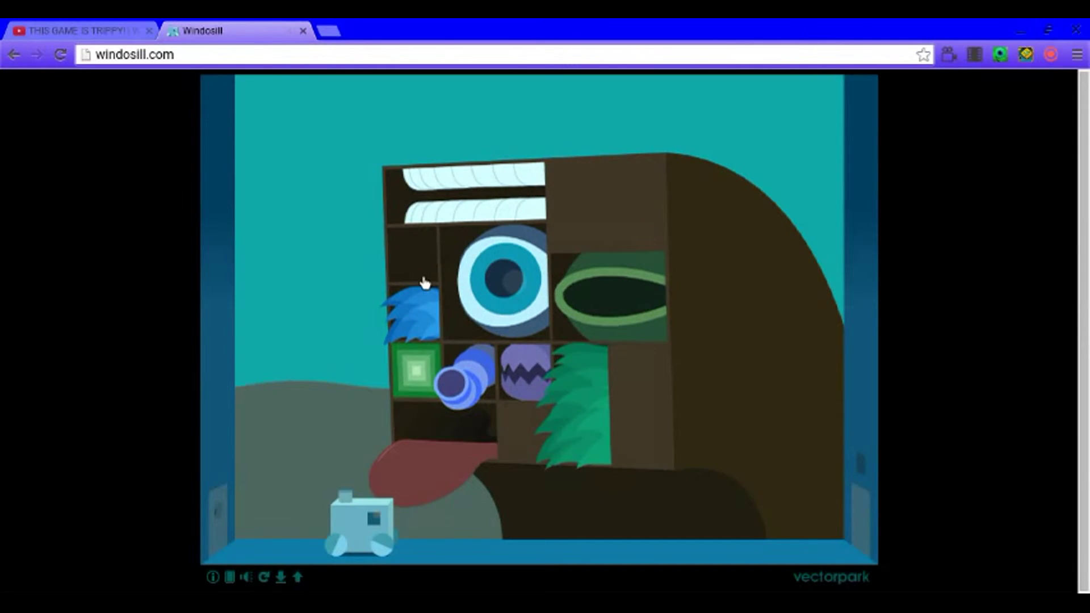
left_click(415, 257)
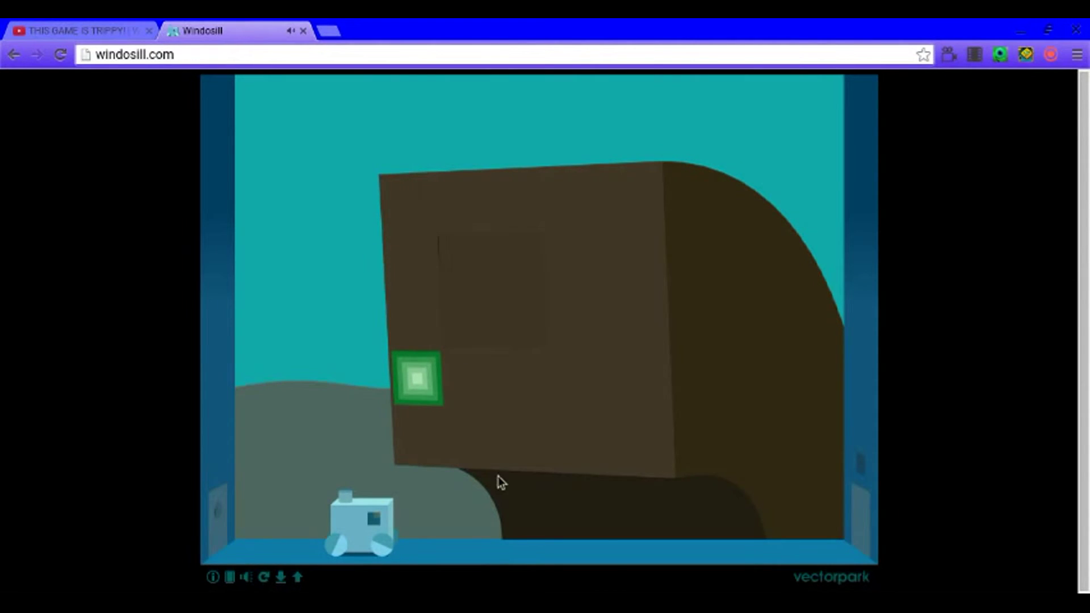
Open the fur-and-snout window, rearrange the compartments, and open the mouth with its tongue out.
left_click_drag(635, 390, 527, 399)
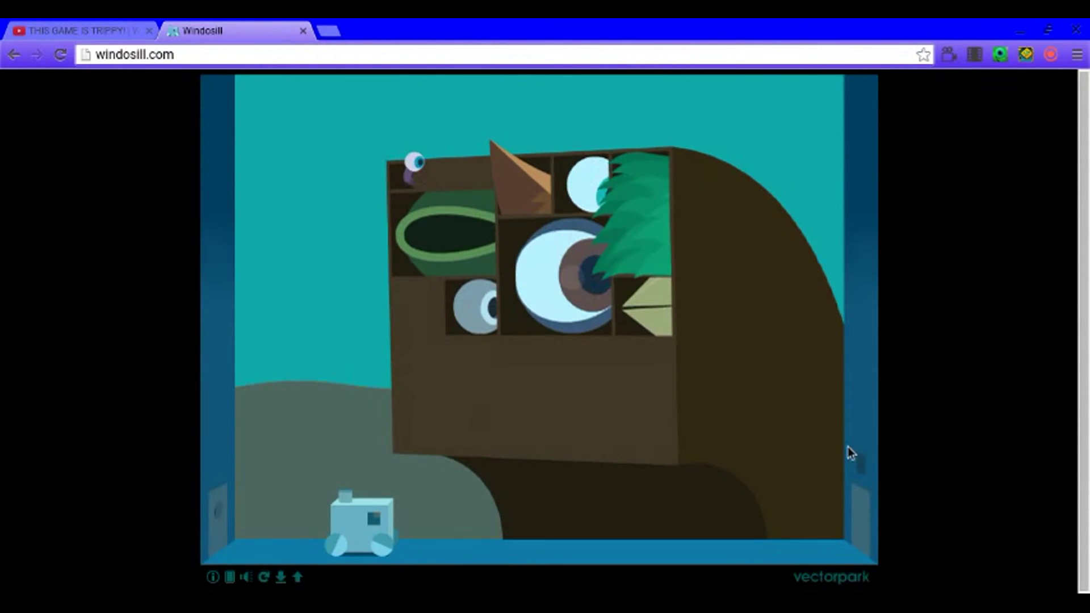
left_click(1049, 54)
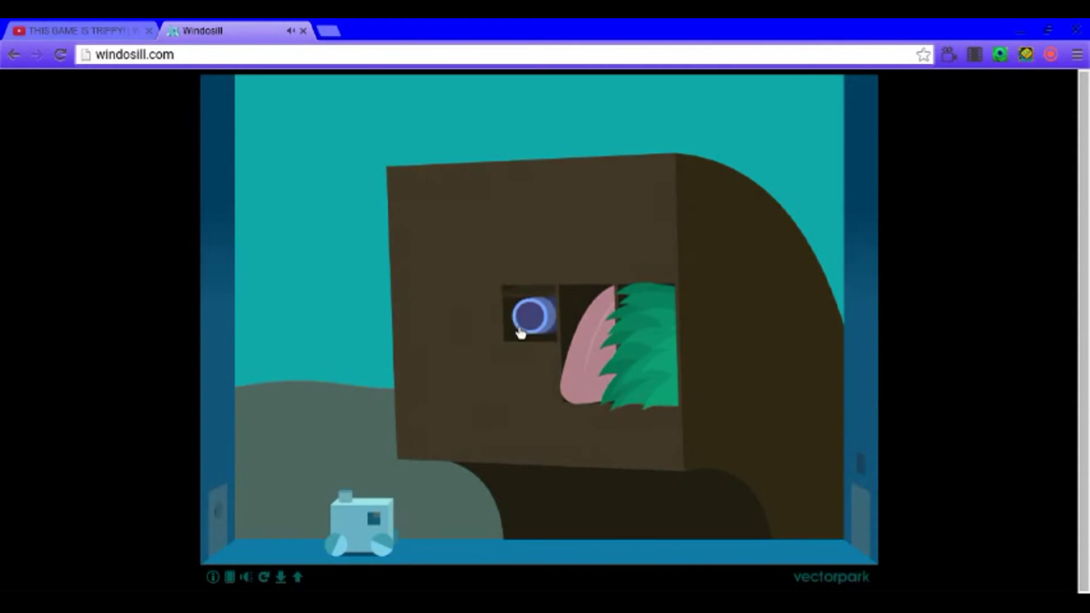
left_click(474, 385)
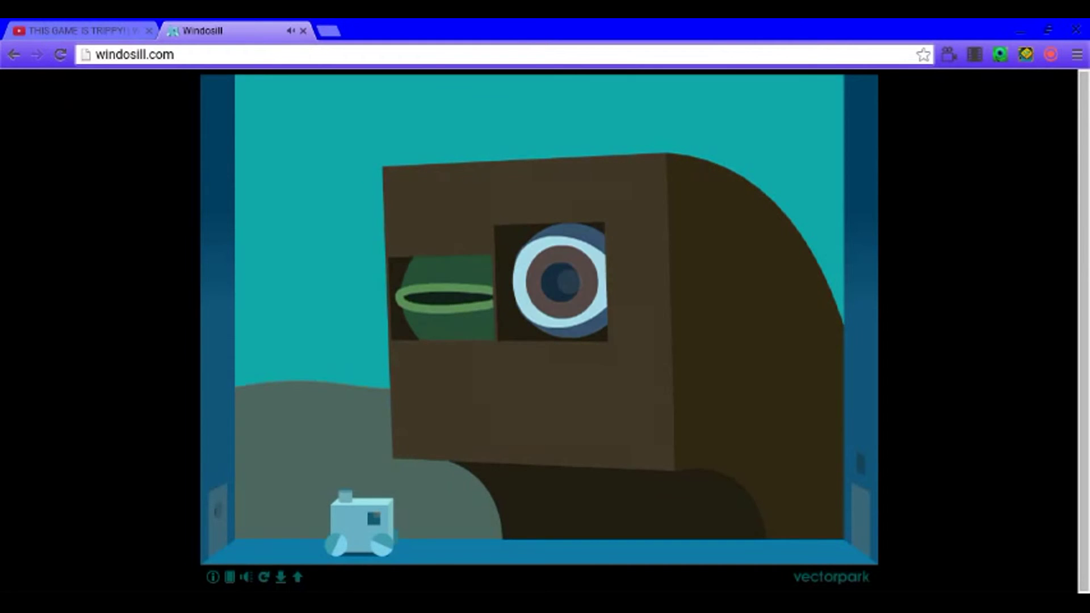
Close the eye, work the beak and chomping teeth, and open the lower compartments.
left_click(464, 317)
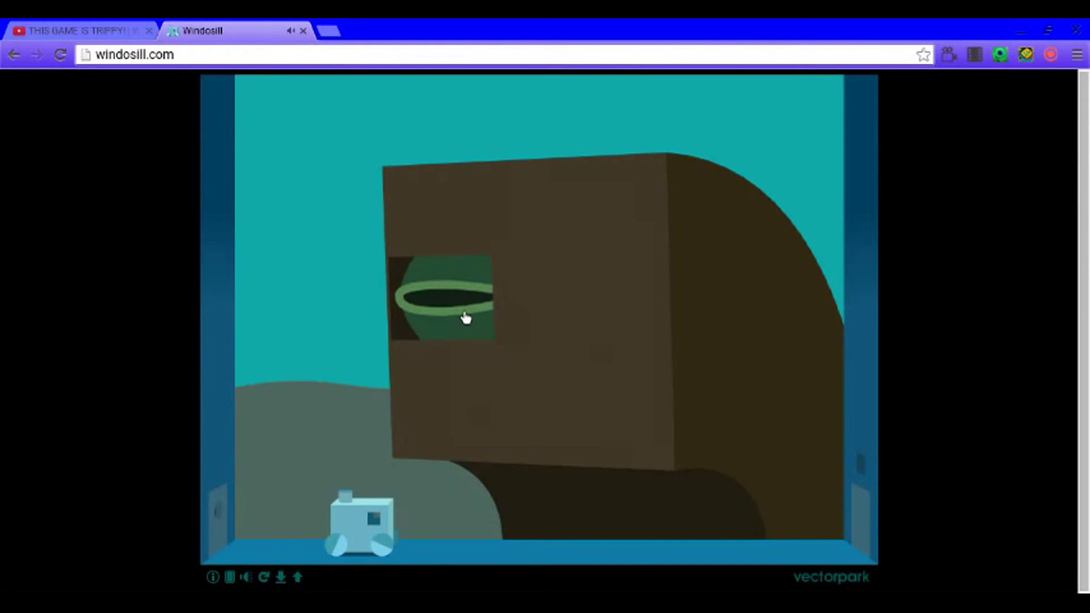
left_click(687, 321)
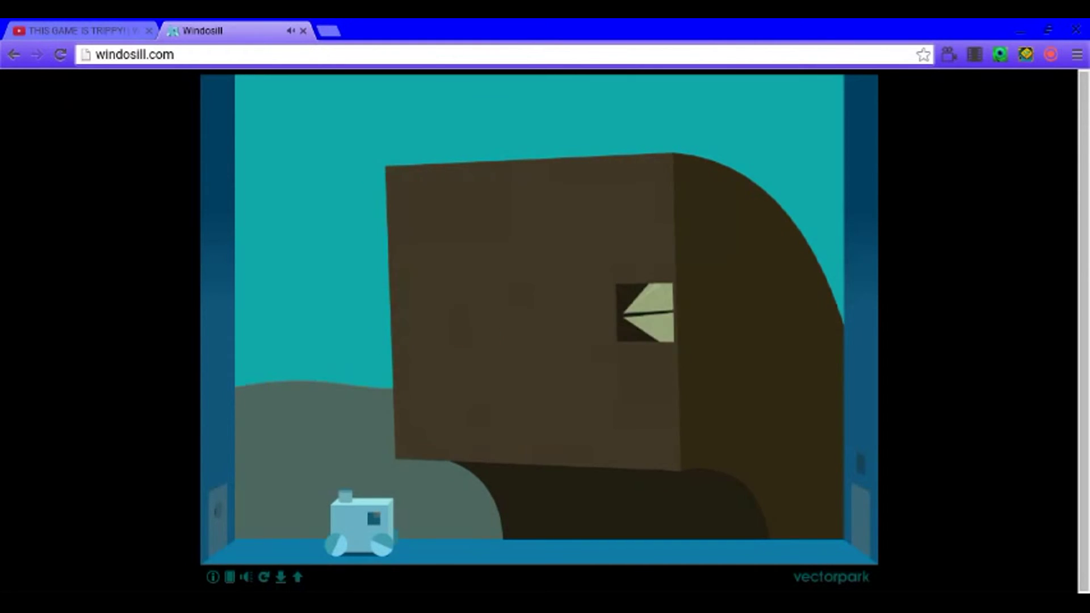
left_click(668, 361)
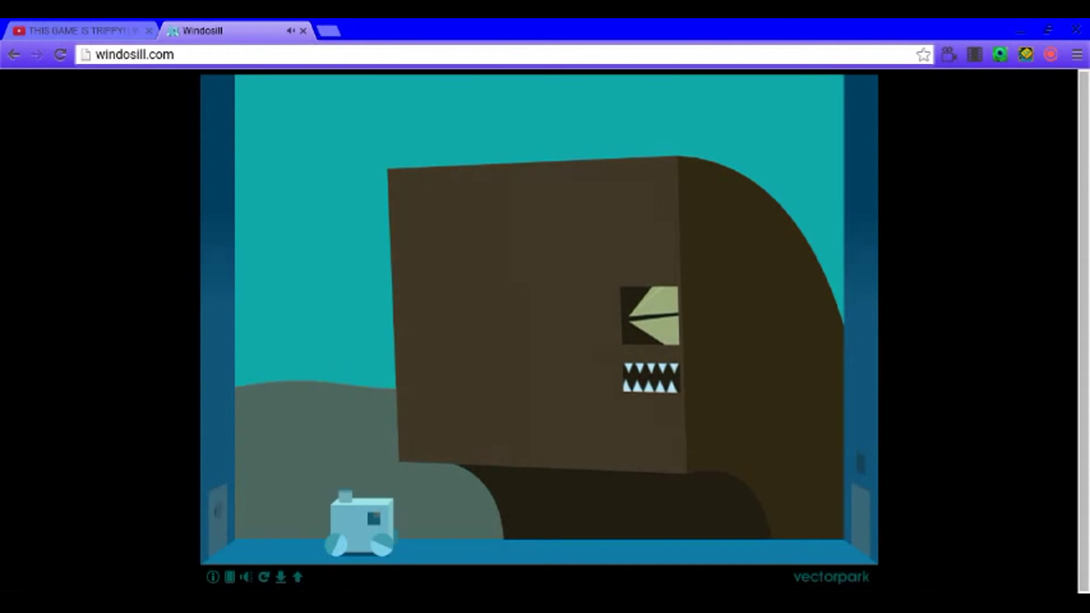
left_click(651, 379)
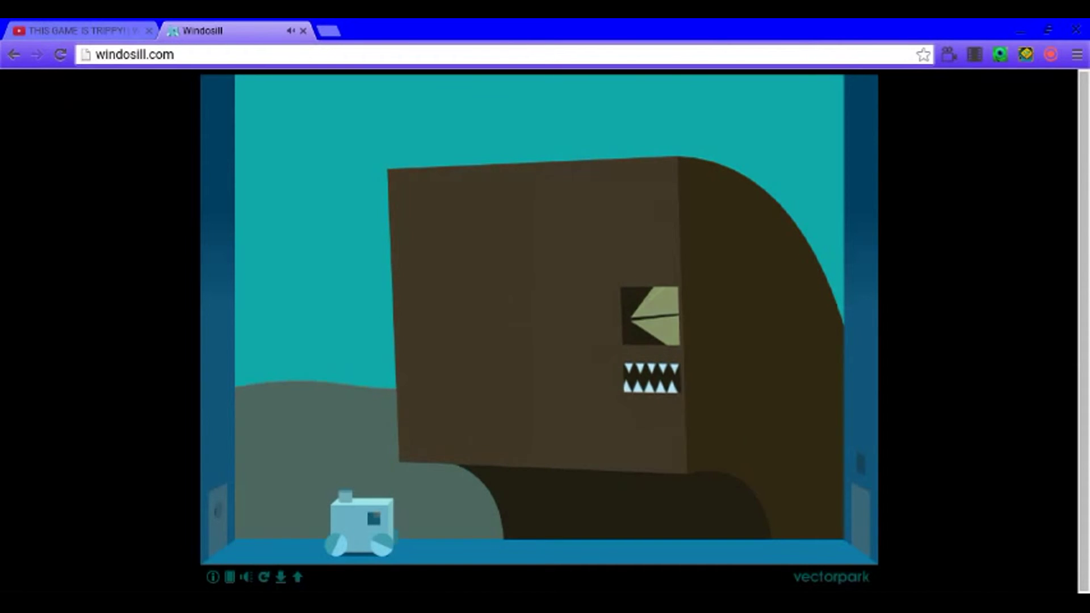
left_click(630, 451)
left_click(657, 438)
left_click(534, 421)
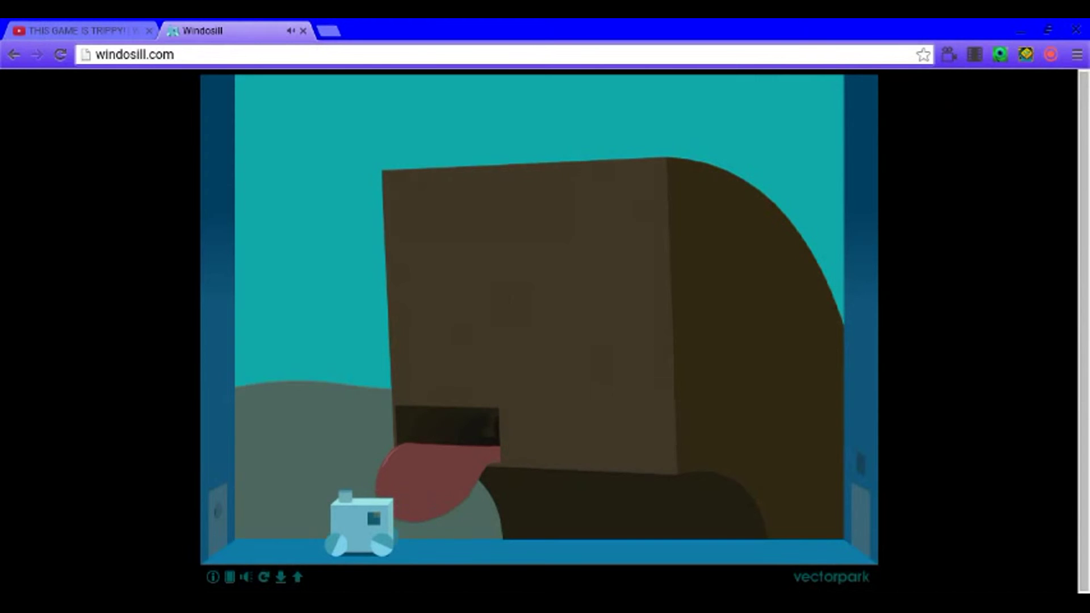
Cycle the tongue, eye, nose, teeth, snout and ear slots until every compartment shuts.
left_click(631, 400)
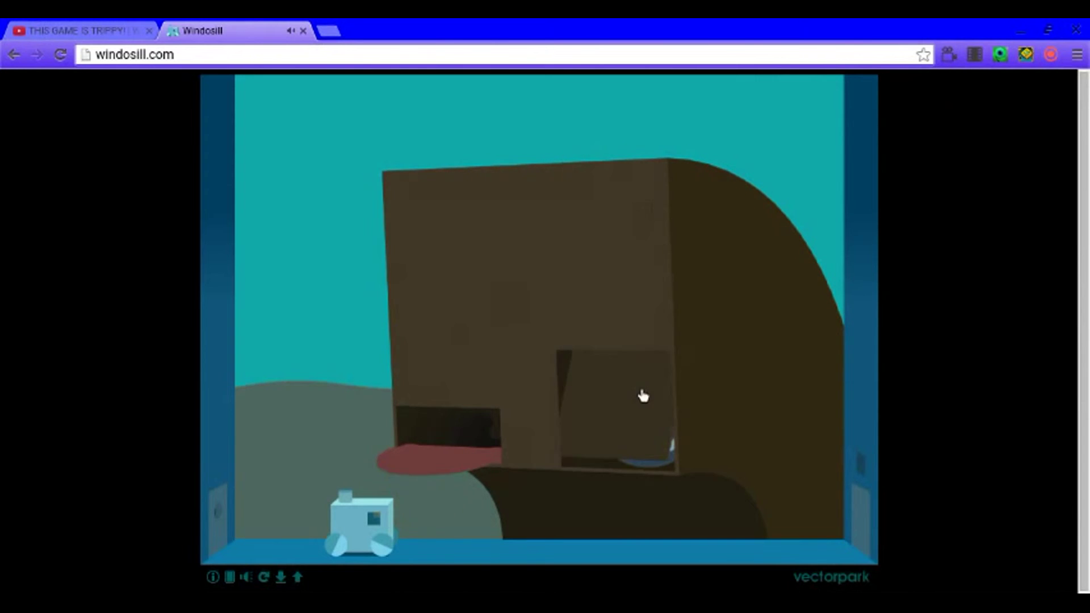
left_click(579, 307)
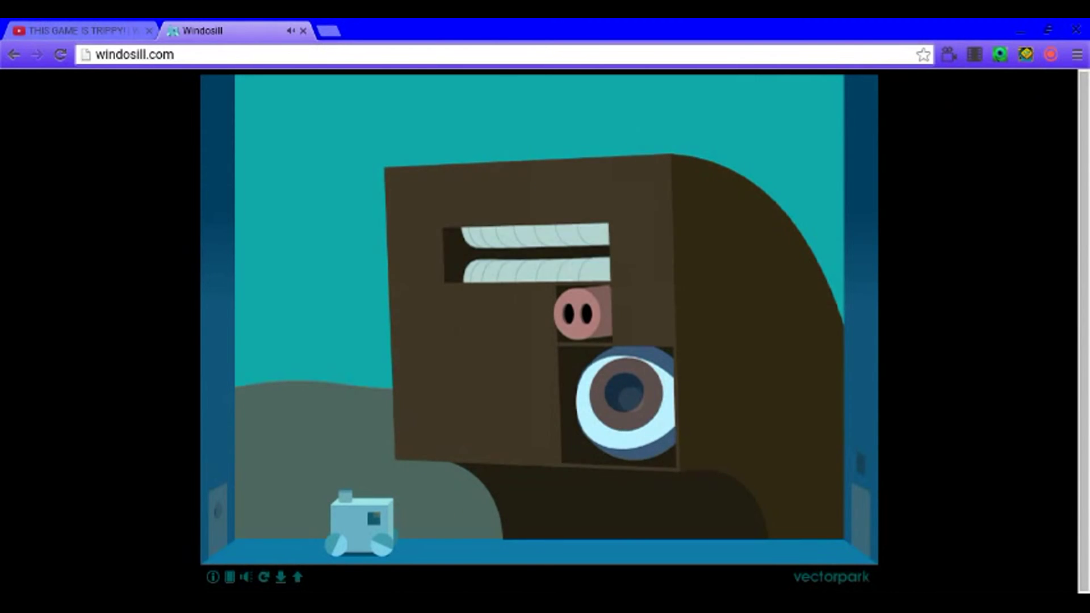
left_click(511, 256)
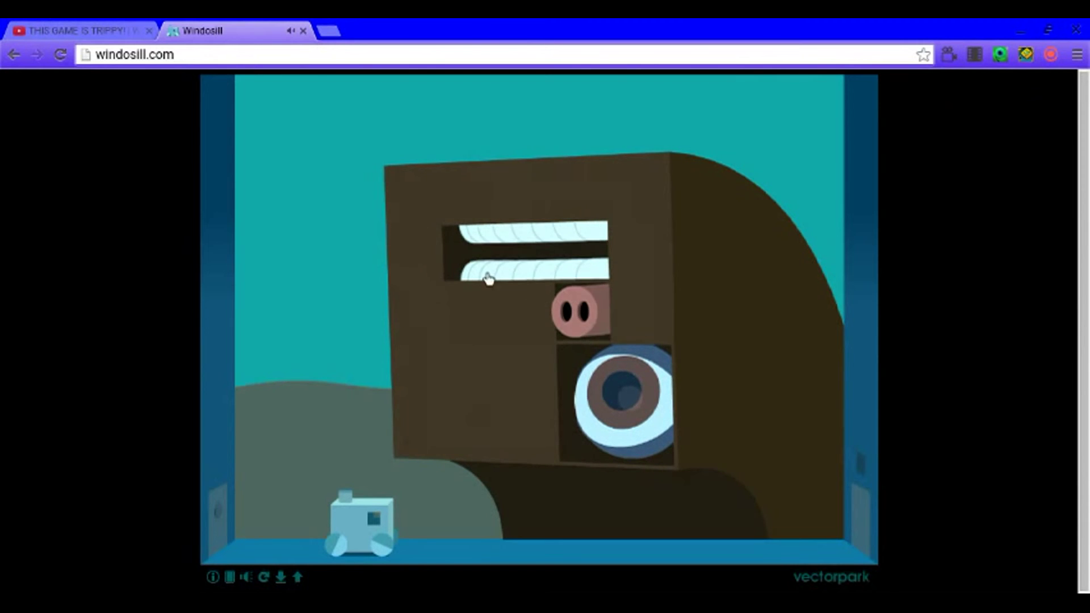
left_click(526, 233)
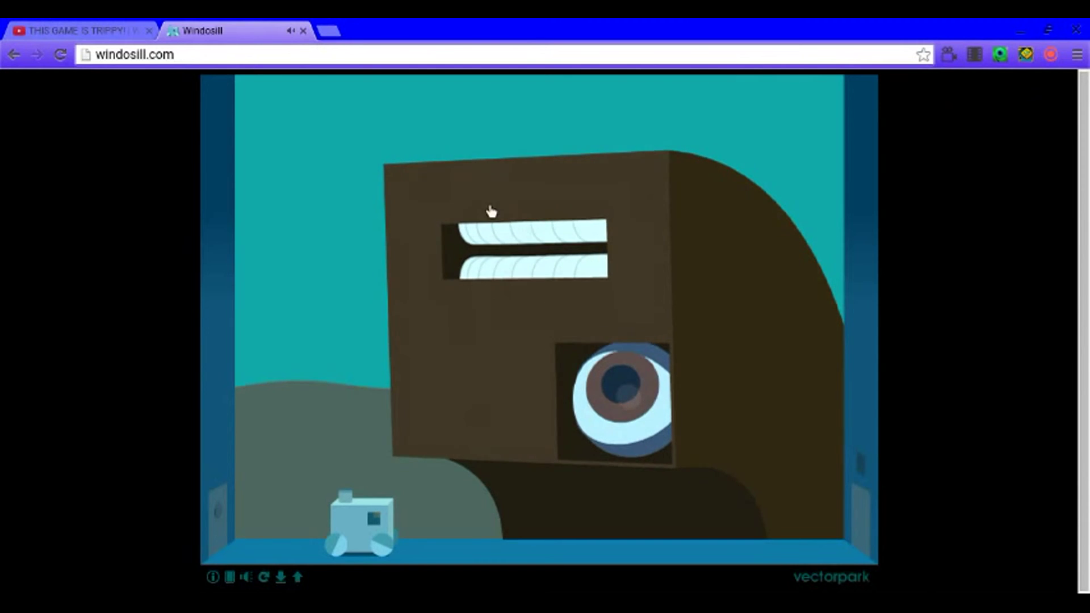
left_click(465, 190)
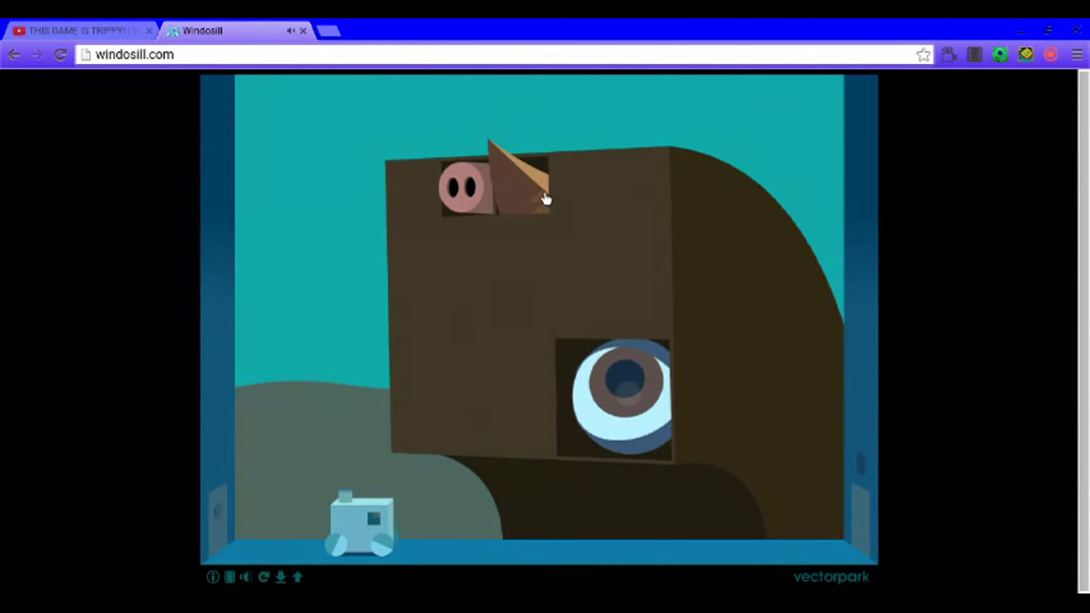
left_click(545, 199)
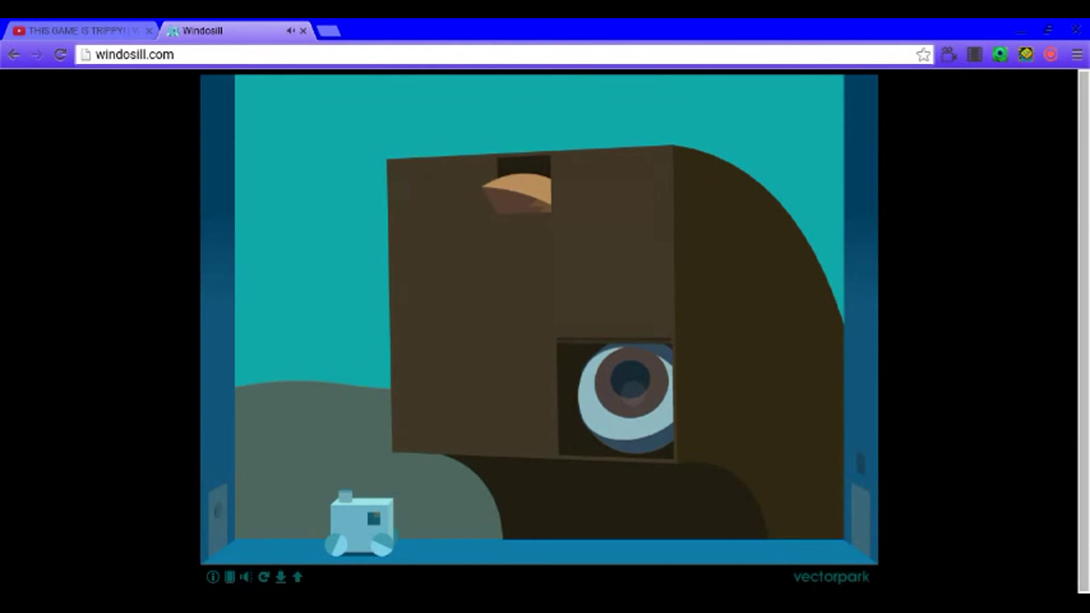
left_click(545, 200)
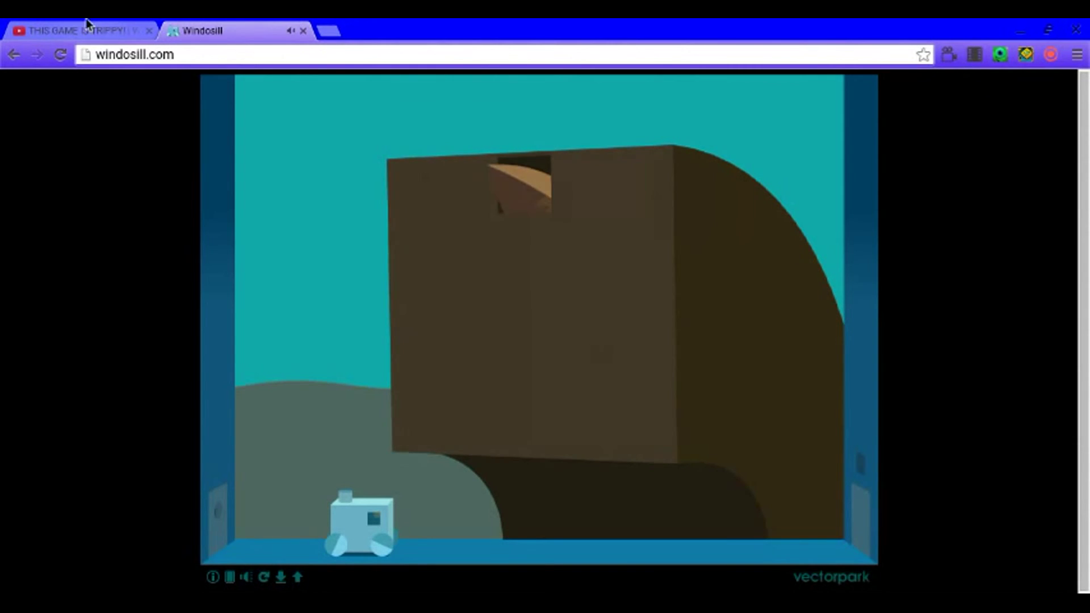
Open the eye, pink nose, green mouth, small lower and tongue compartments.
left_click(1049, 54)
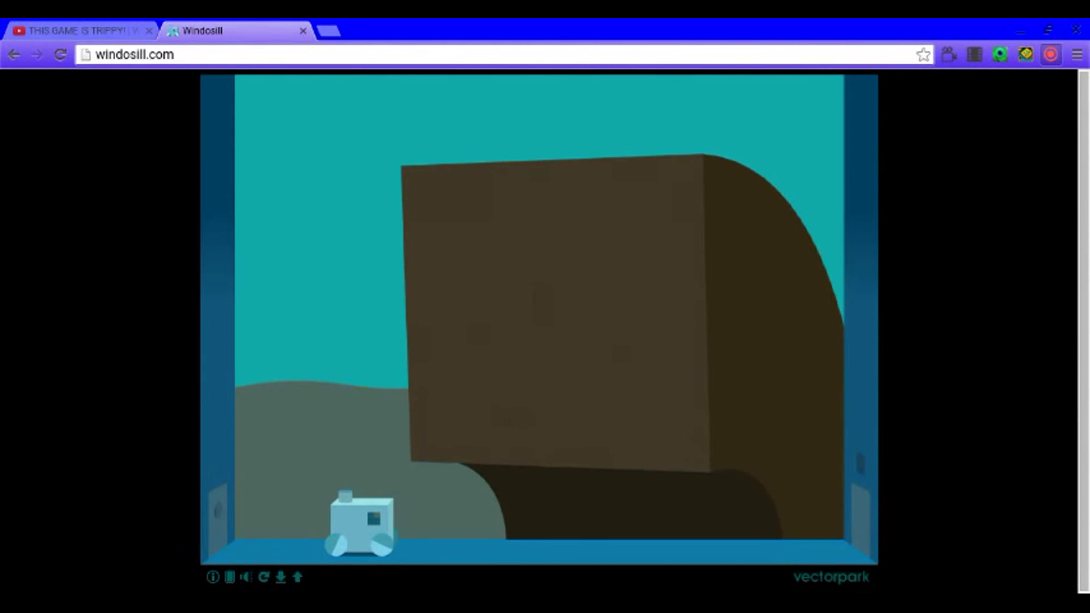
left_click(666, 439)
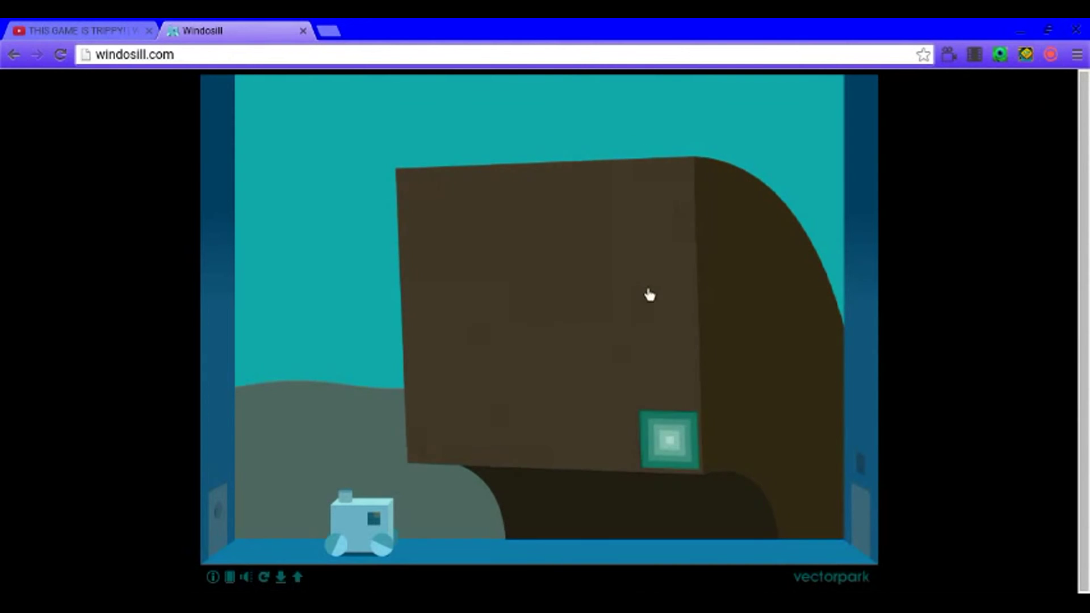
left_click(663, 360)
left_click(518, 315)
left_click(467, 369)
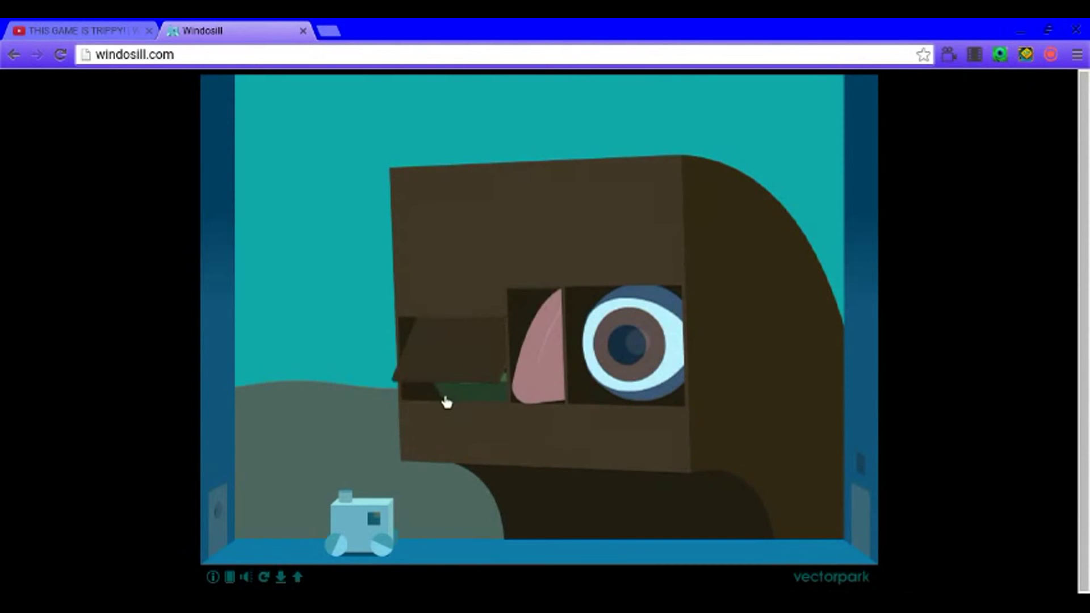
left_click(445, 417)
left_click(537, 439)
Open the feather, green ball, teeth, zigzag and hair compartments, then slide the blue tube aside.
left_click(587, 452)
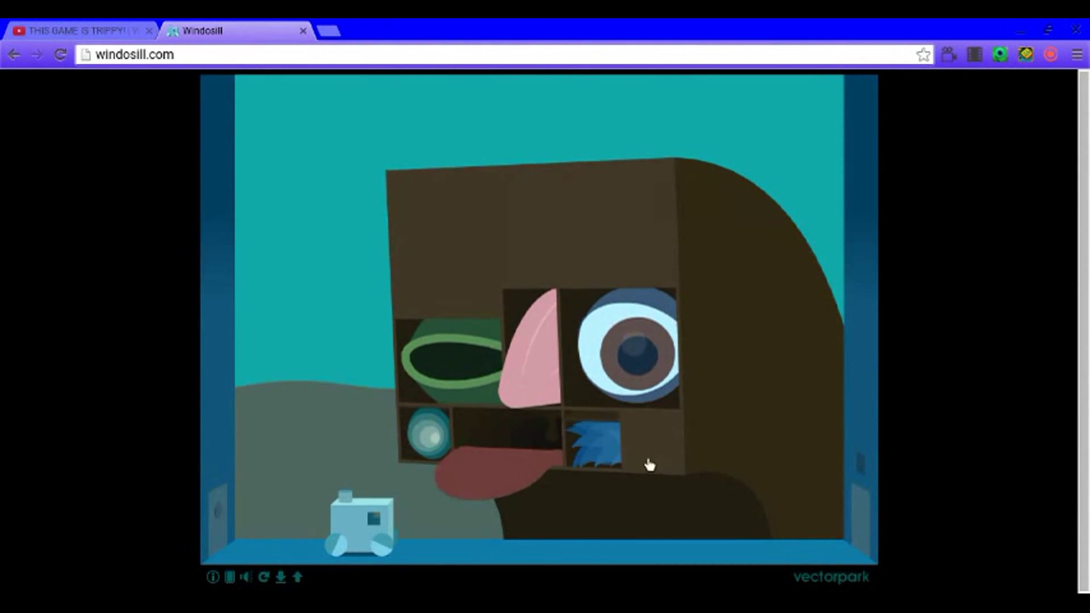
left_click(643, 450)
left_click(634, 349)
left_click(647, 183)
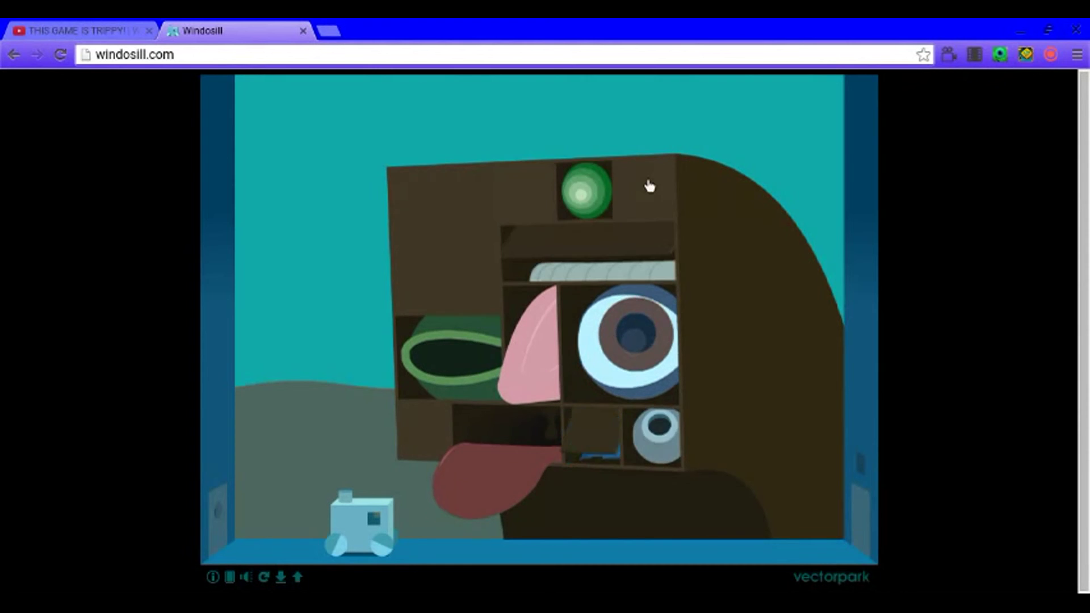
left_click(647, 179)
left_click(528, 183)
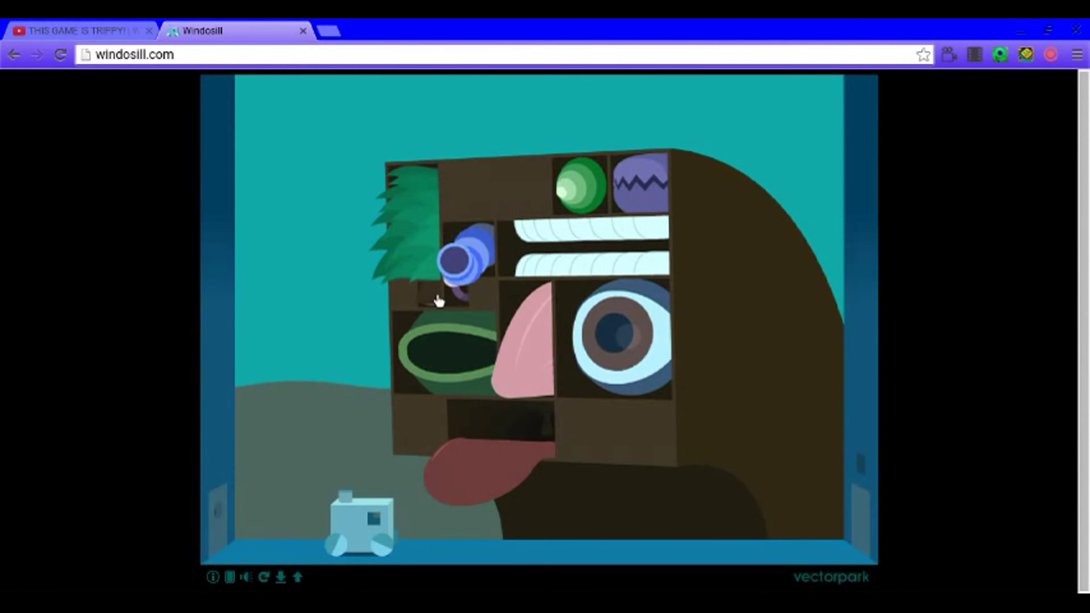
left_click_drag(437, 301, 408, 302)
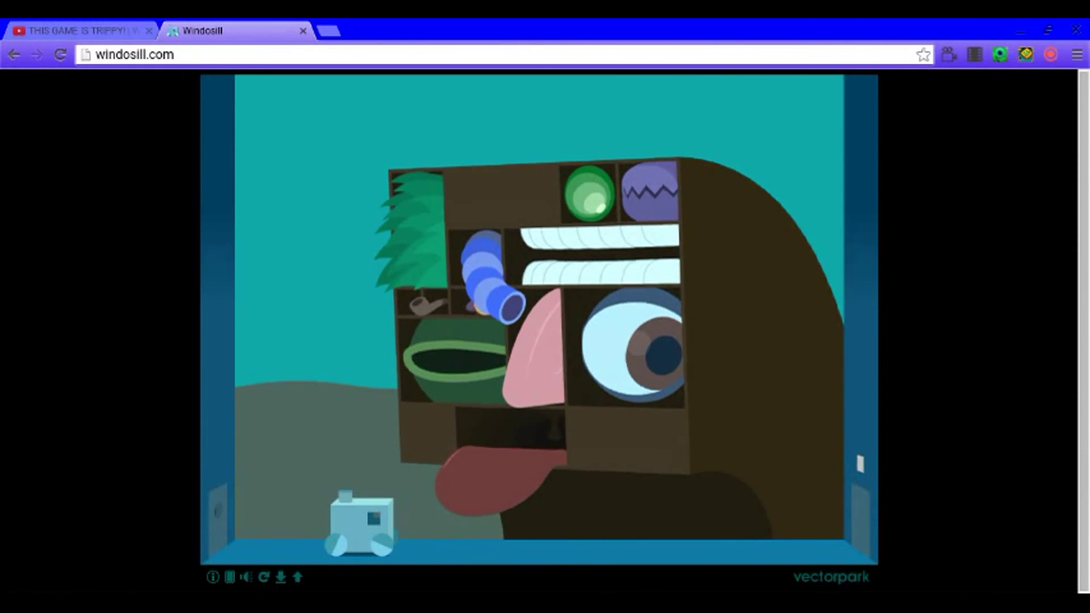
Open the right-wall door, set the big eye looking ahead, and drive the toy car through.
left_click(861, 539)
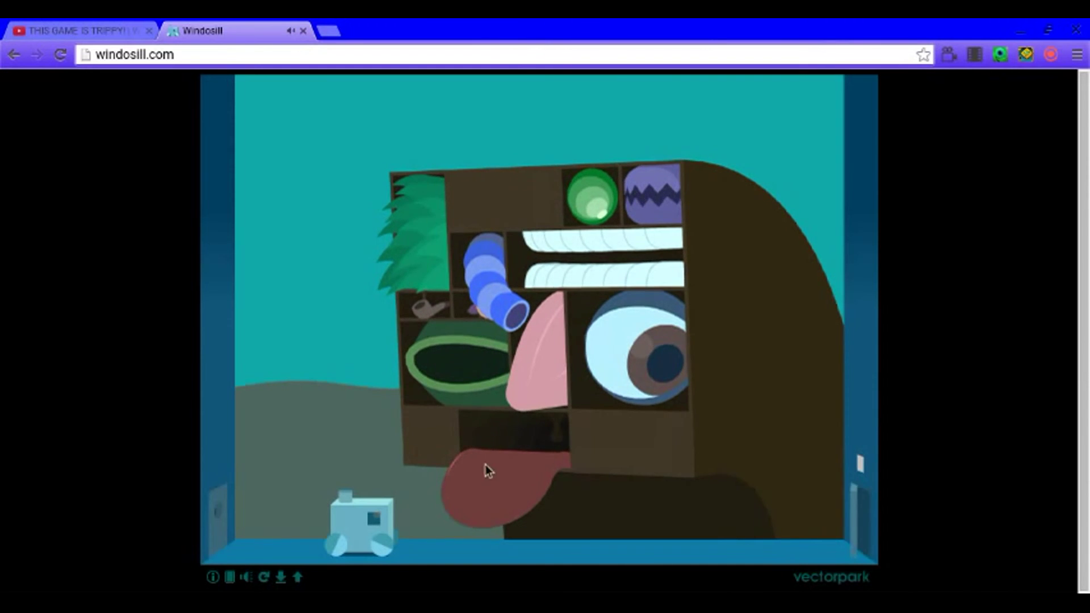
left_click(642, 345)
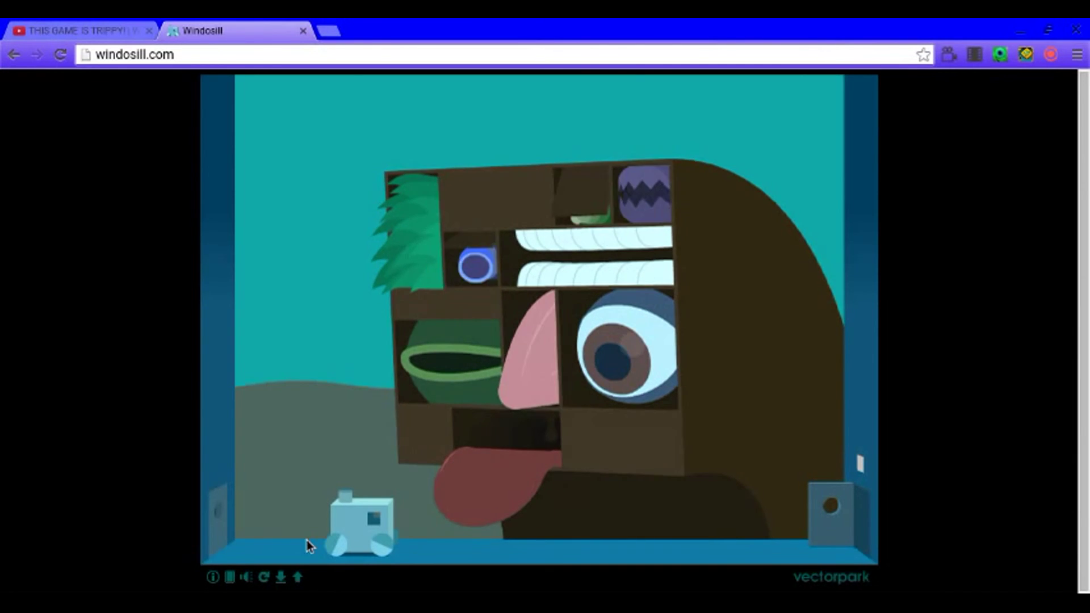
left_click_drag(341, 545, 818, 528)
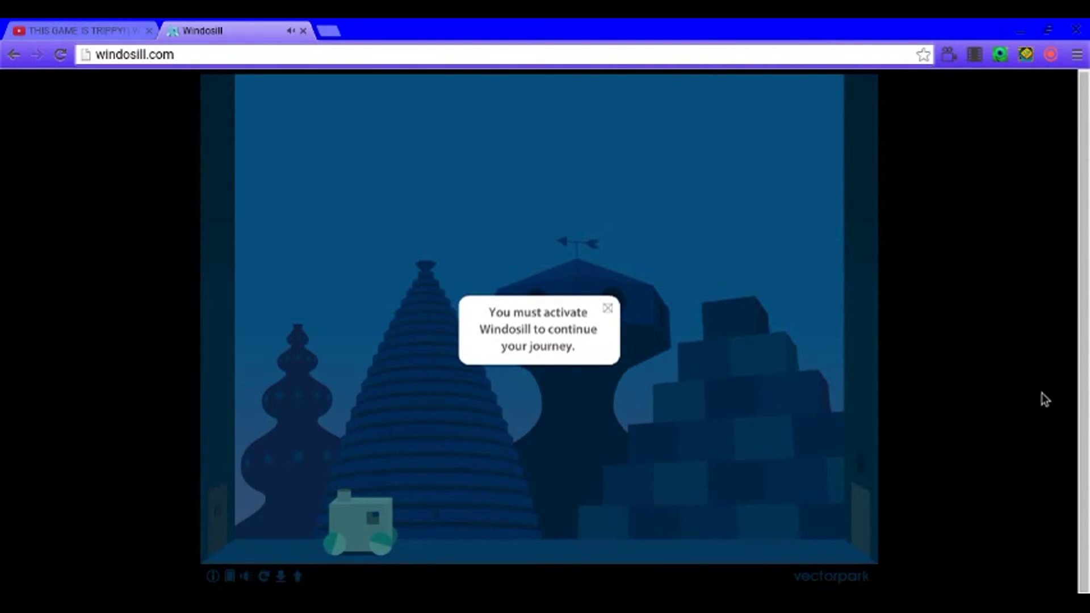
Bring up the activation code dialog from the message, then close it with its X.
left_click(579, 351)
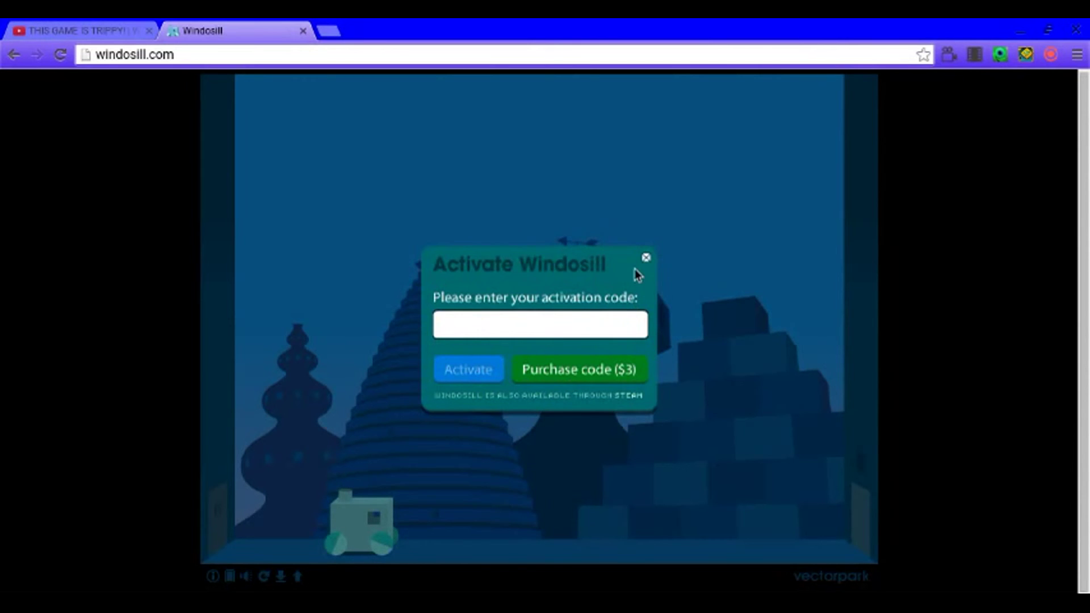
left_click(646, 258)
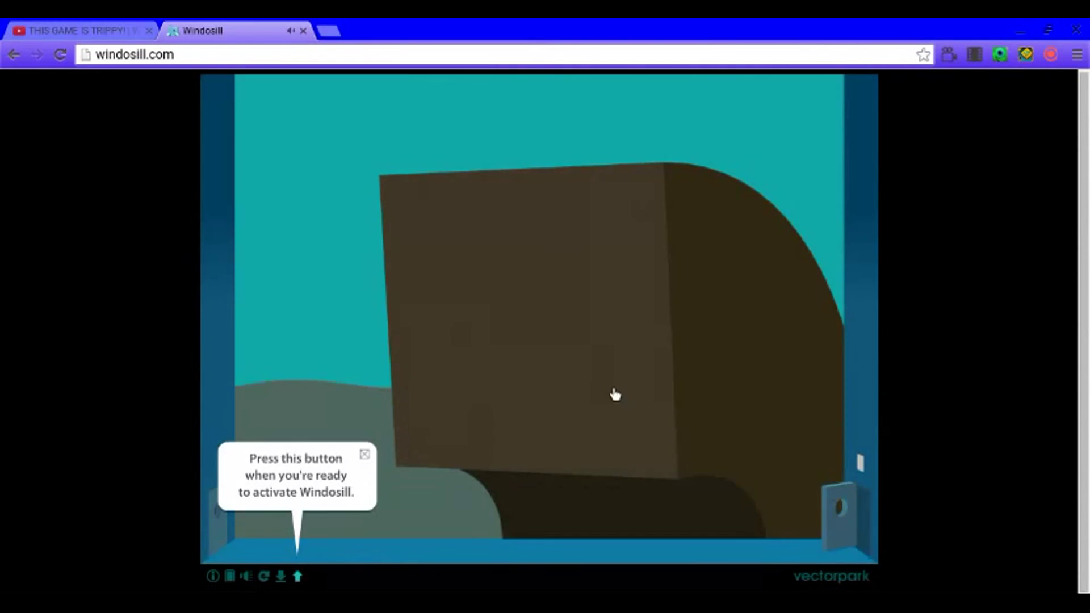
Reopen the Activate Windosill dialog, then dismiss it to return to the box-head room.
left_click(299, 576)
left_click(647, 258)
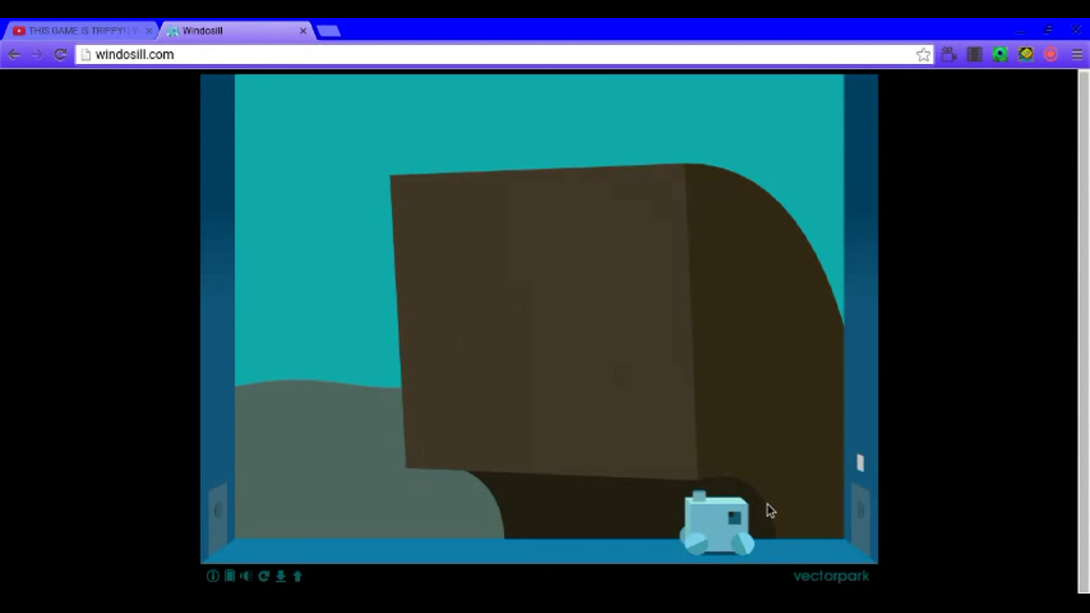
left_click(1053, 54)
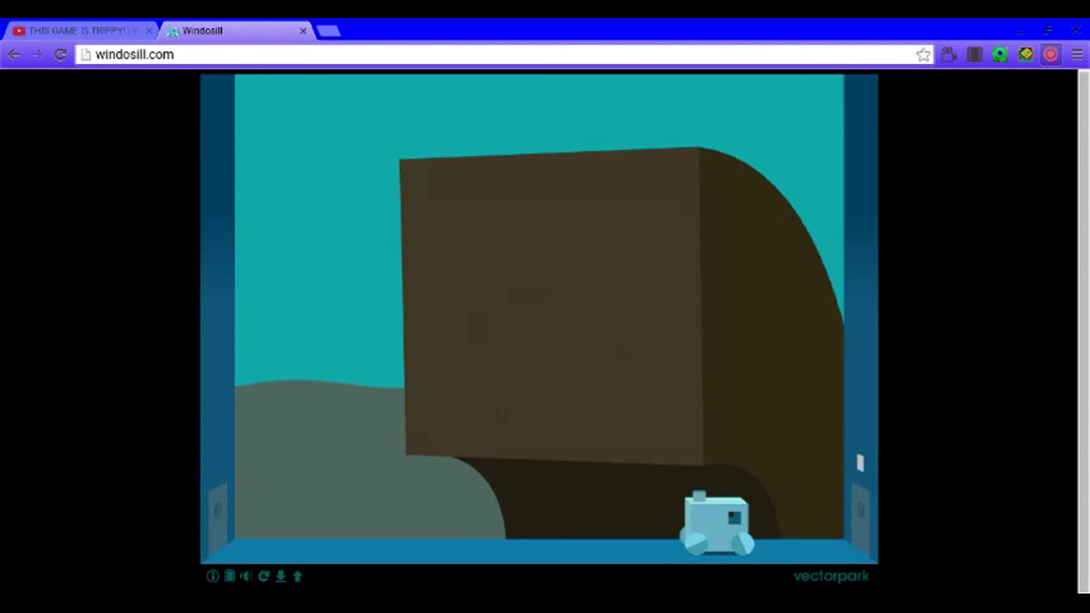